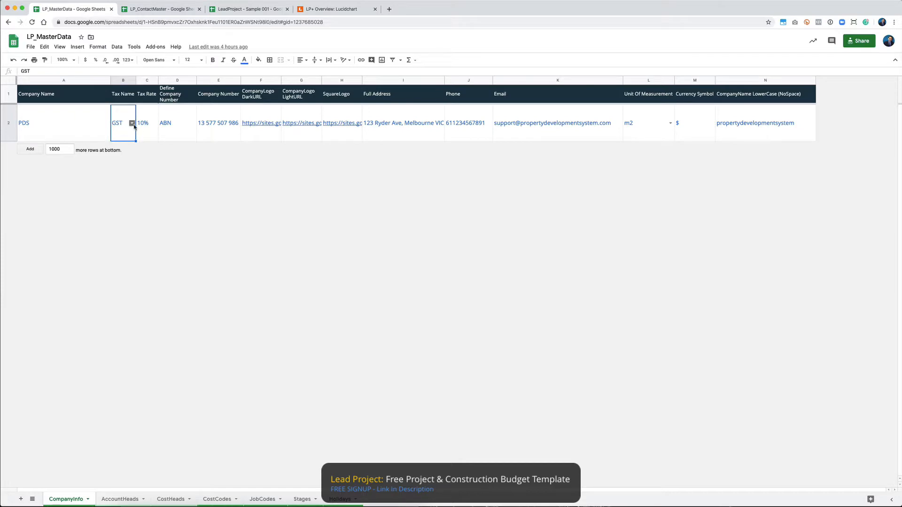
Step: Set the company's Tax Name to NA on the CompanyInfo sheet
{"action": "left_click", "coordinate": [131, 123]}
{"action": "left_click", "coordinate": [88, 126]}
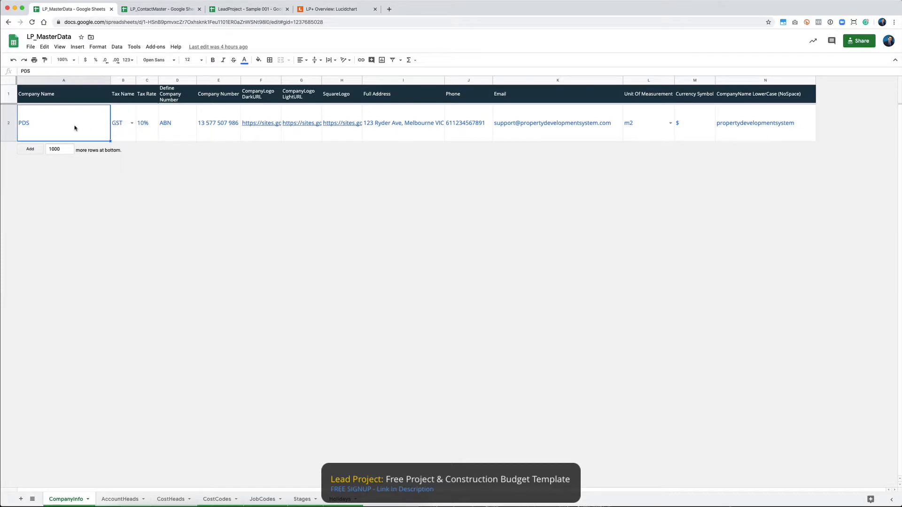
{"action": "key", "text": "super+equal"}
{"action": "key", "text": "super+equal"}
{"action": "key", "text": "super+equal"}
{"action": "key", "text": "super+equal"}
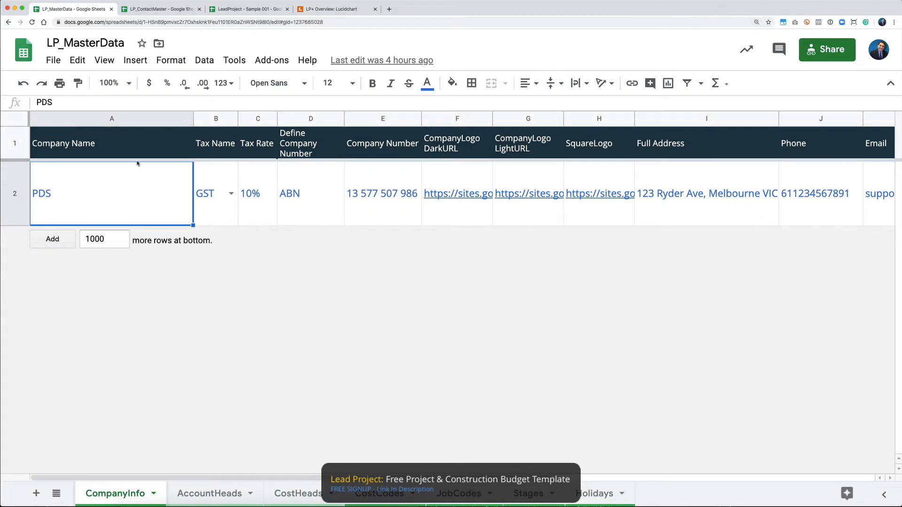
{"action": "left_click", "coordinate": [215, 189]}
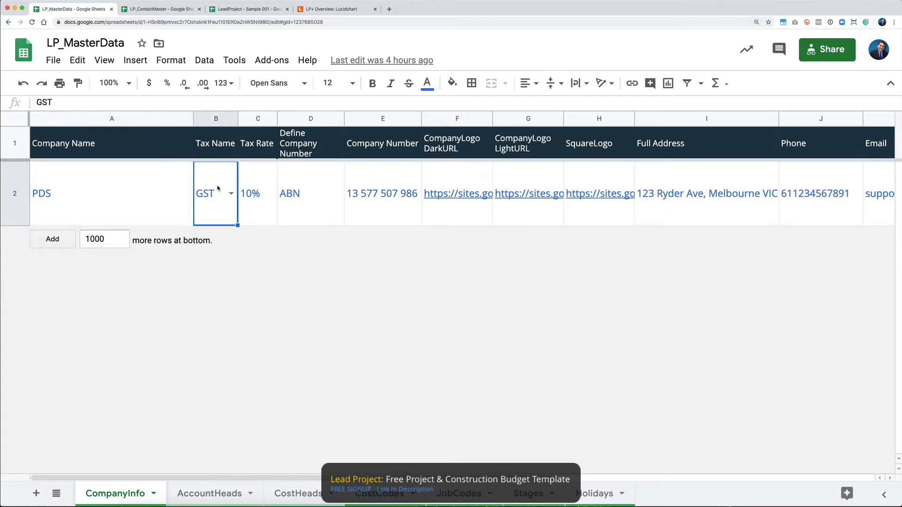
{"action": "left_click", "coordinate": [230, 196]}
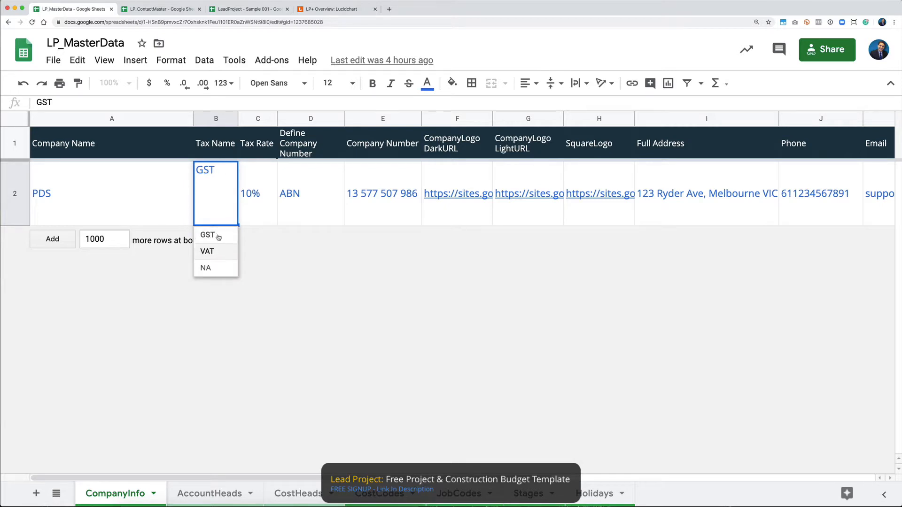
{"action": "left_click", "coordinate": [224, 271]}
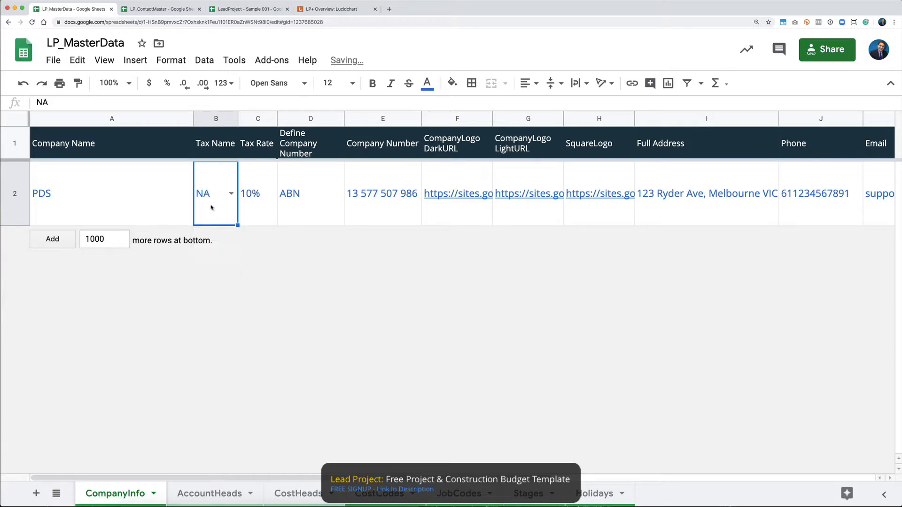
Step: Set the company's Tax Rate to 0%
{"action": "left_click", "coordinate": [253, 210]}
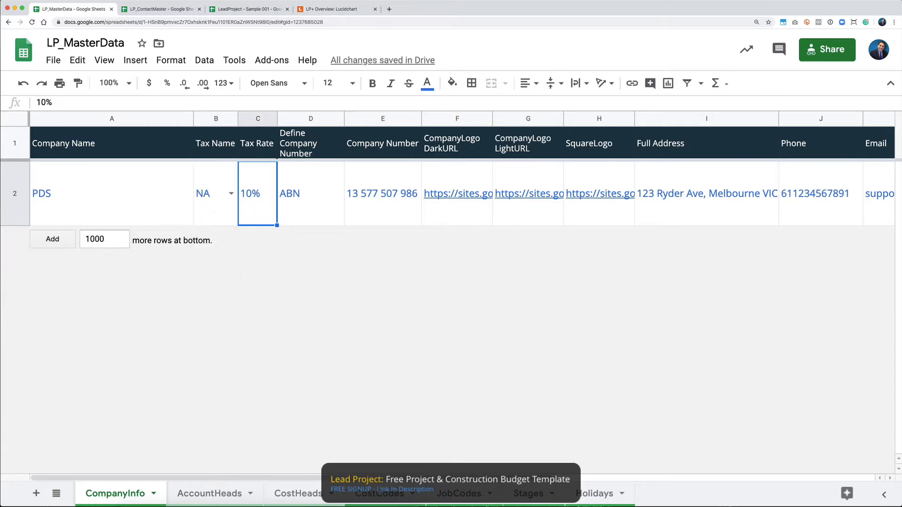
{"action": "type", "text": "0"}
{"action": "key", "text": "Return"}
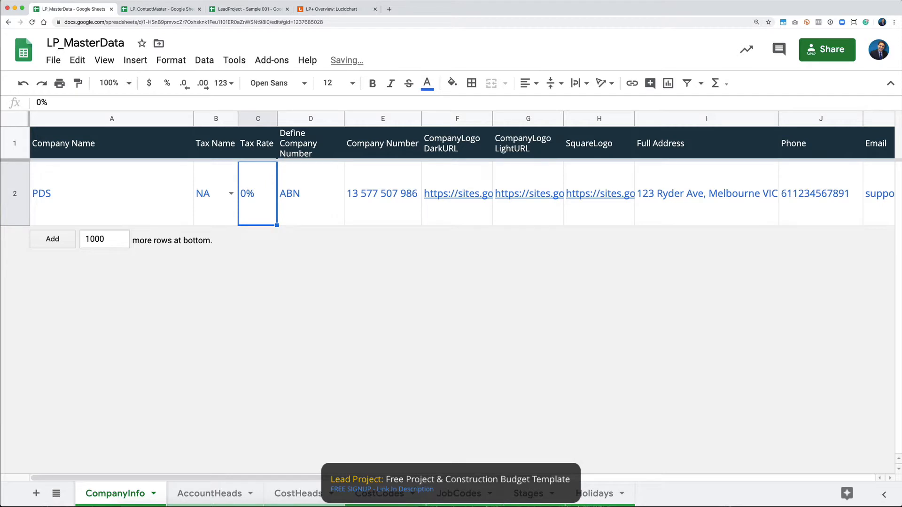
Step: Clear the company's Define Company Number cell
{"action": "key", "text": "Right"}
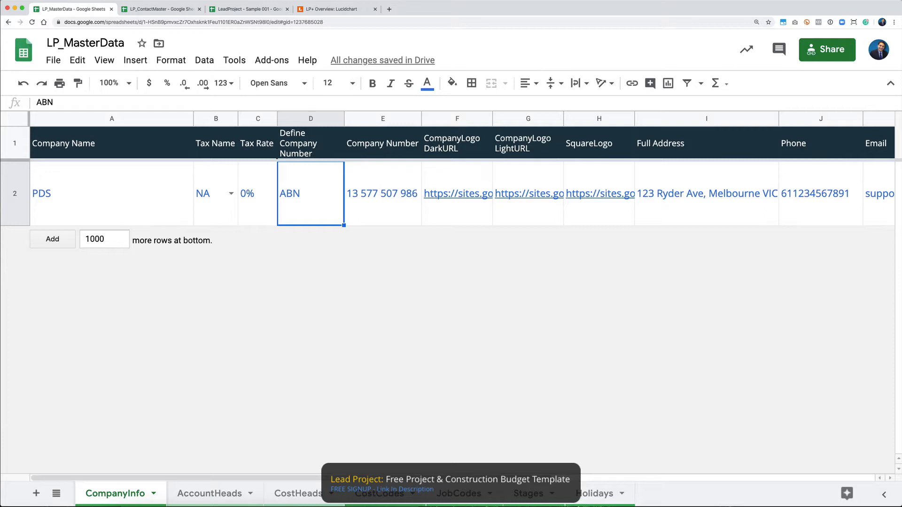
{"action": "key", "text": "Delete"}
{"action": "left_click", "coordinate": [382, 193]}
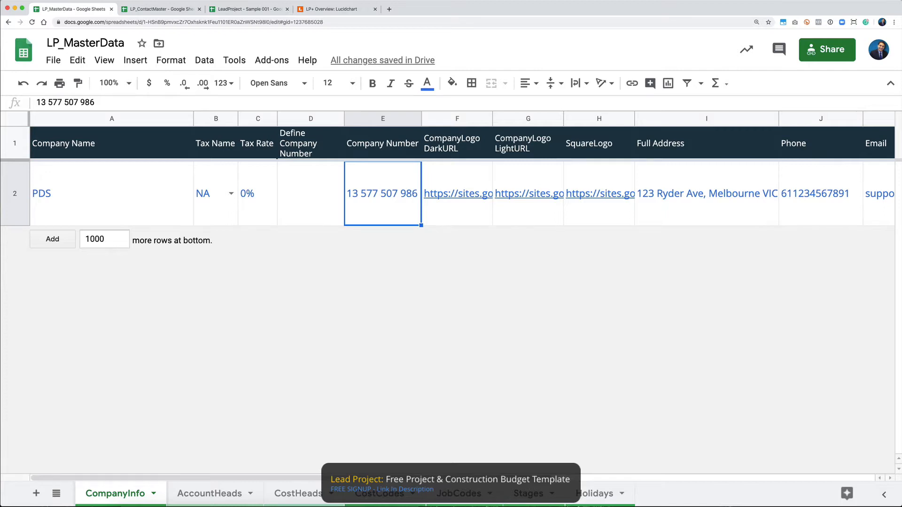
{"action": "scroll", "coordinate": [393, 195], "scroll_direction": "right", "scroll_amount": 5}
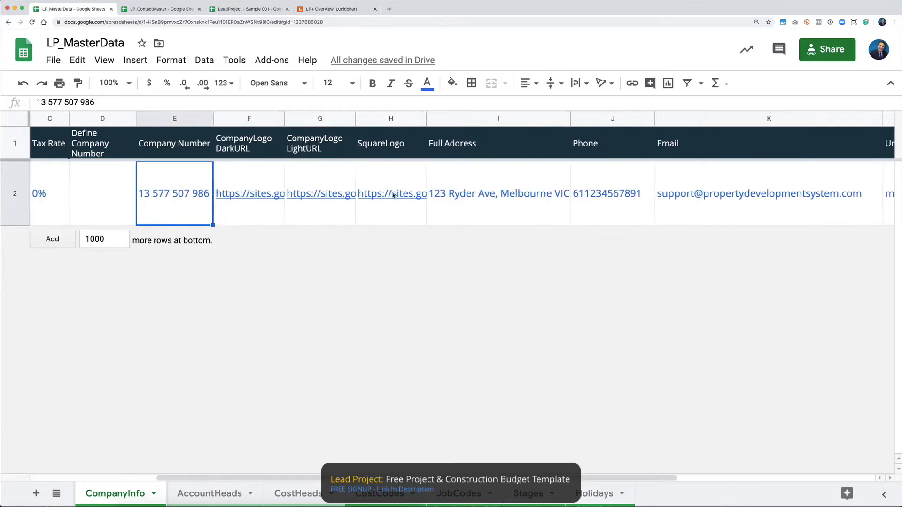
{"action": "scroll", "coordinate": [393, 195], "scroll_direction": "right", "scroll_amount": 2}
{"action": "scroll", "coordinate": [394, 195], "scroll_direction": "left", "scroll_amount": 2}
Step: Enter ABN as the company's Define Company Number value
{"action": "left_click", "coordinate": [98, 192]}
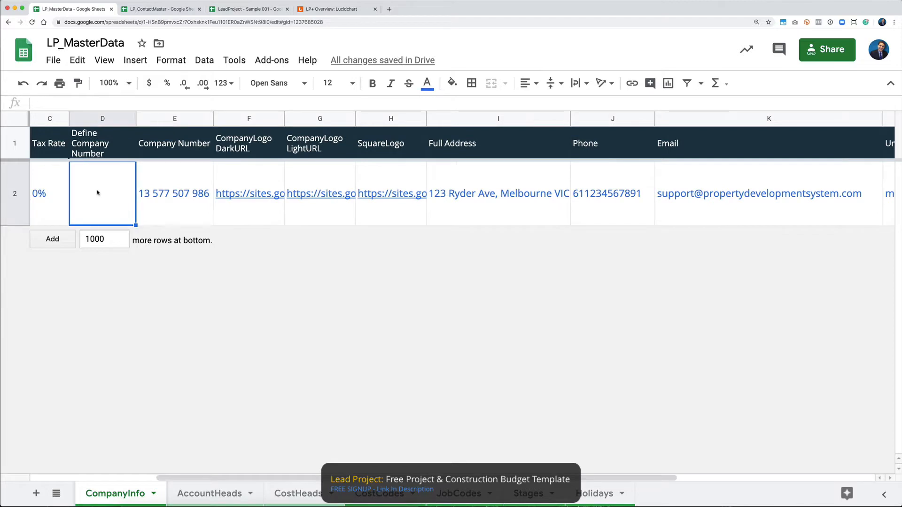
{"action": "type", "text": "ABN"}
{"action": "key", "text": "Return"}
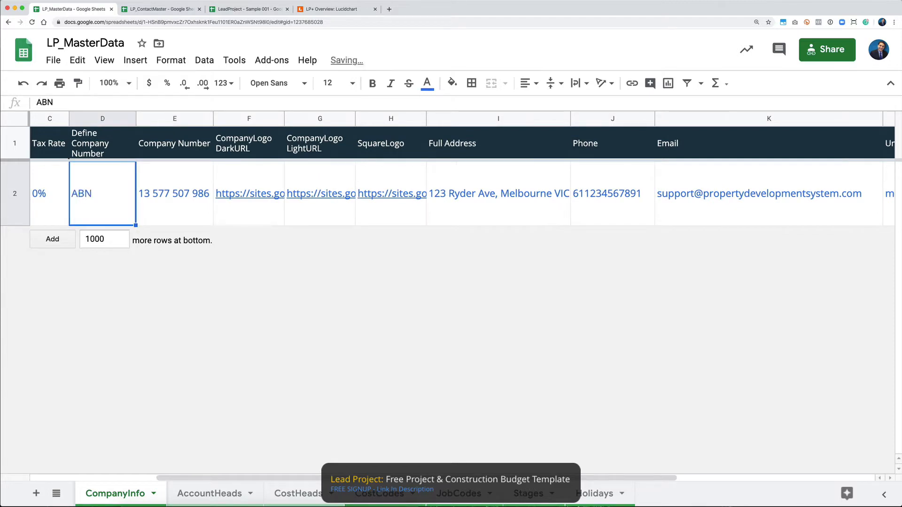
{"action": "key", "text": "Right"}
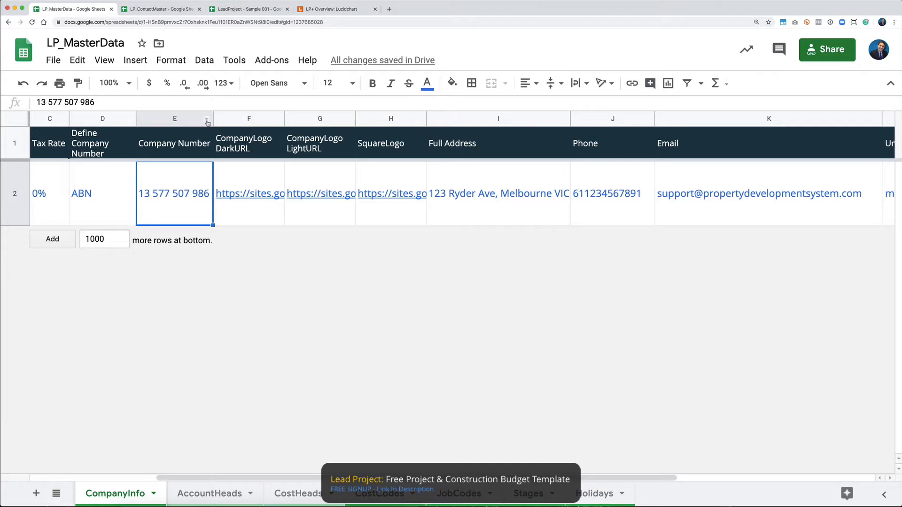
Step: Copy the CompanyLogo DarkURL address and open it in a new browser tab to view the logo
{"action": "left_click", "coordinate": [253, 170]}
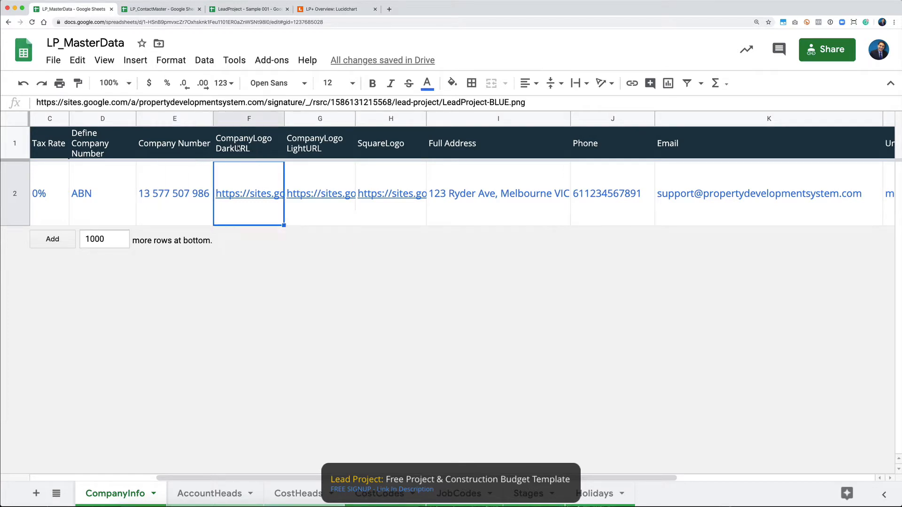
{"action": "triple_click", "coordinate": [376, 103]}
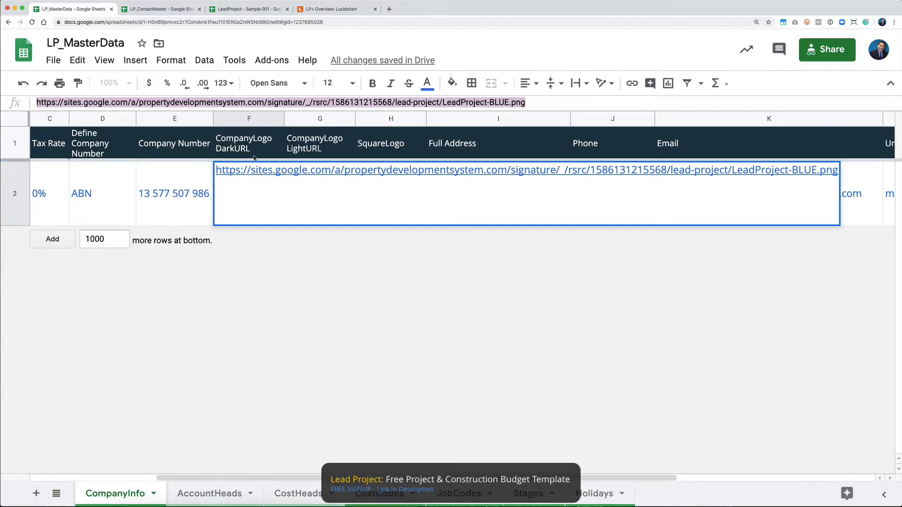
{"action": "key", "text": "ctrl+c"}
{"action": "key", "text": "ctrl+t"}
{"action": "key", "text": "ctrl+v"}
{"action": "key", "text": "Return"}
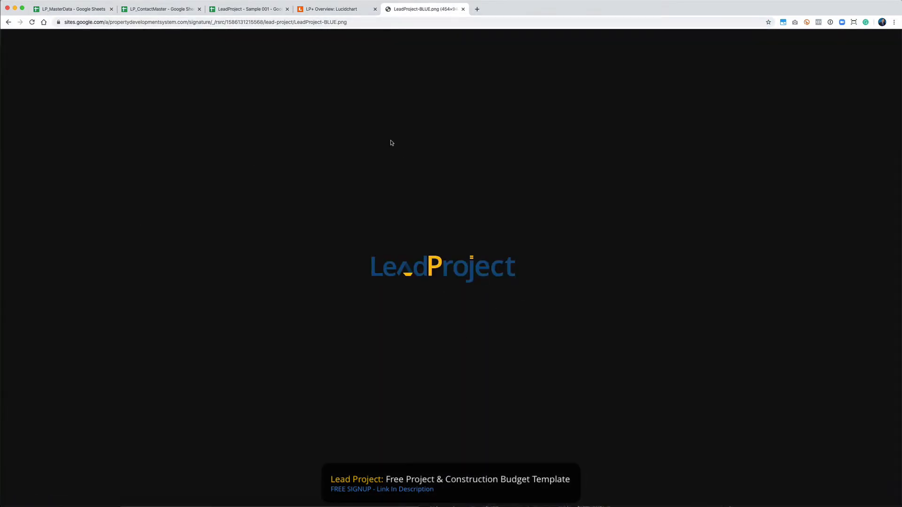
Step: Return to LP_MasterData, view the CompanyLogo LightURL image in a new browser tab, and close both logo image tabs
{"action": "left_click", "coordinate": [247, 13]}
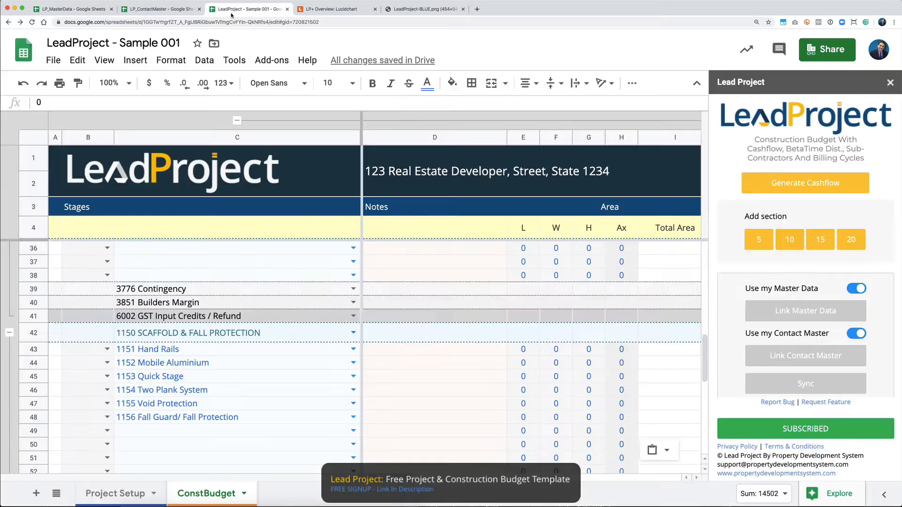
{"action": "left_click", "coordinate": [174, 10]}
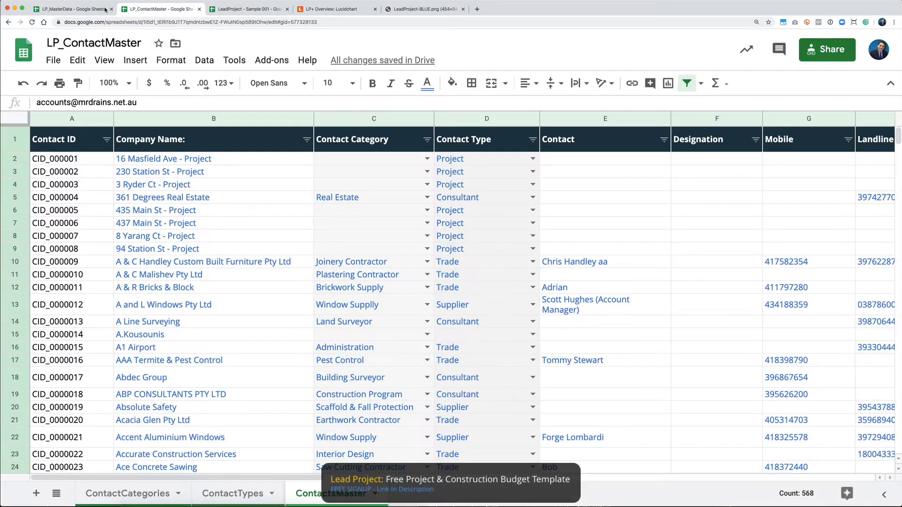
{"action": "left_click", "coordinate": [73, 9]}
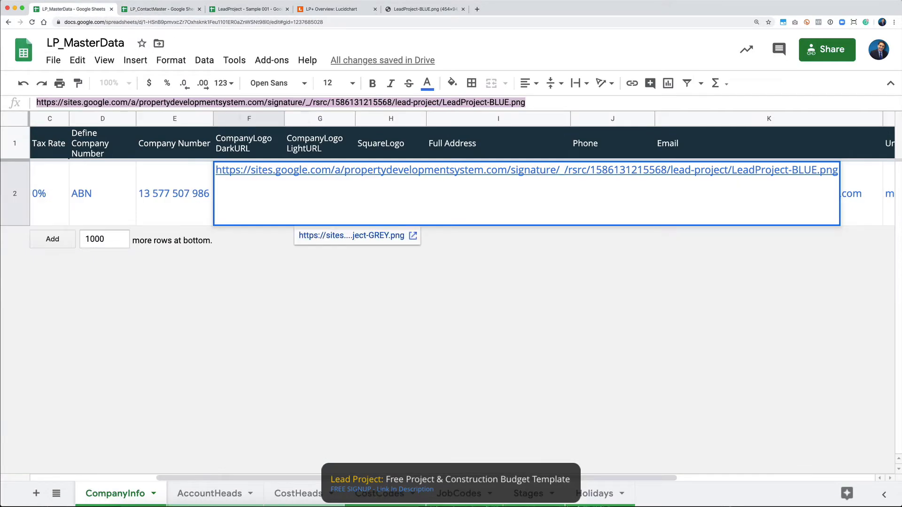
{"action": "left_click", "coordinate": [346, 214]}
{"action": "key", "text": "super+c"}
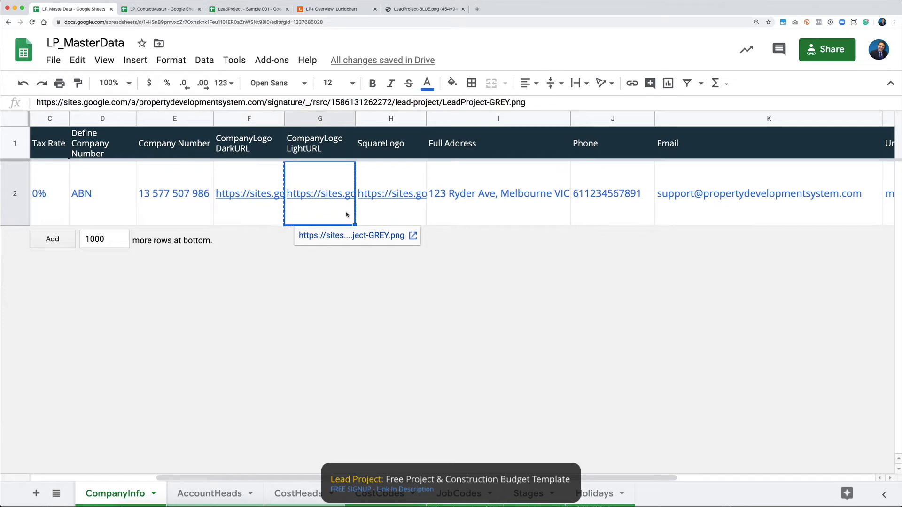
{"action": "key", "text": "super+t"}
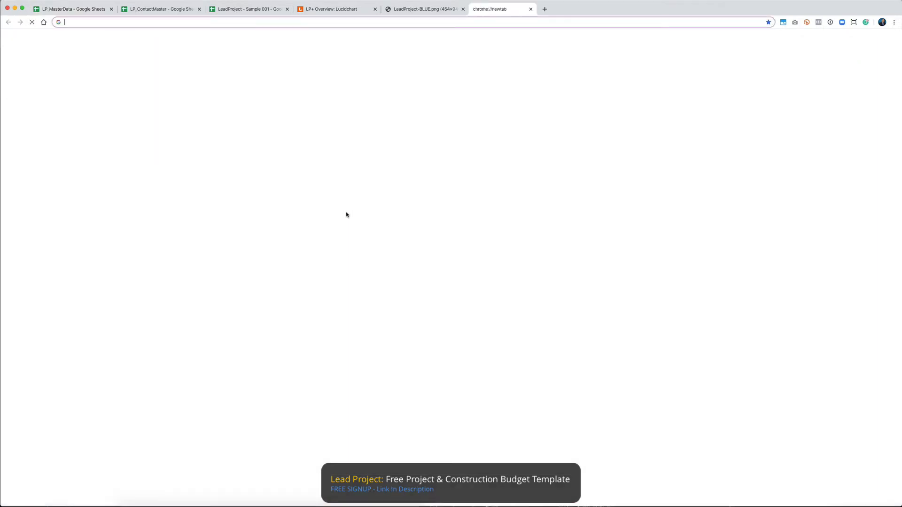
{"action": "key", "text": "super+v"}
{"action": "key", "text": "Return"}
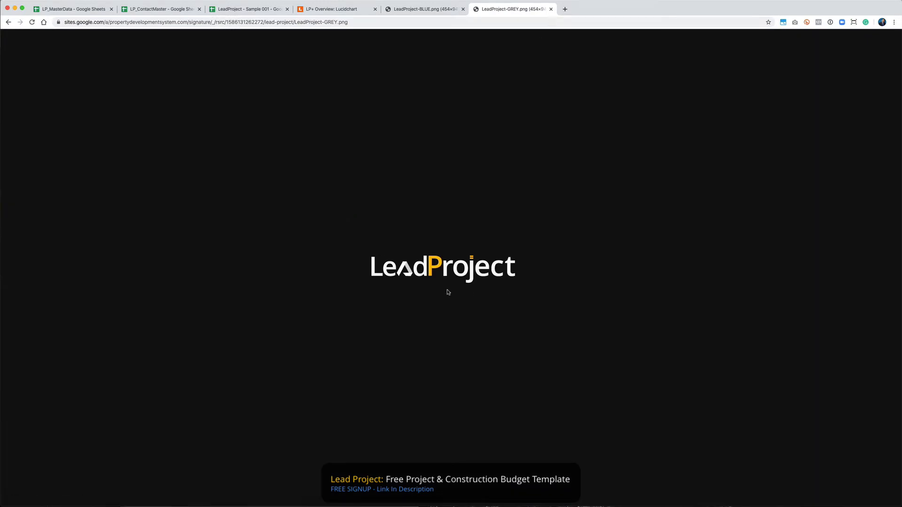
{"action": "left_click", "coordinate": [462, 15]}
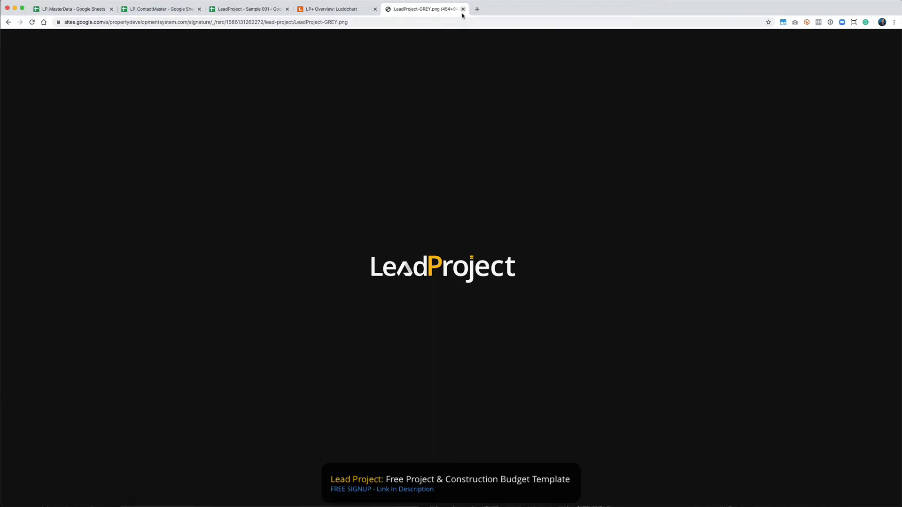
{"action": "left_click", "coordinate": [462, 14]}
Step: Inspect the dark, light and square logo links in the company row and cancel the pending copy selection
{"action": "left_click", "coordinate": [258, 184]}
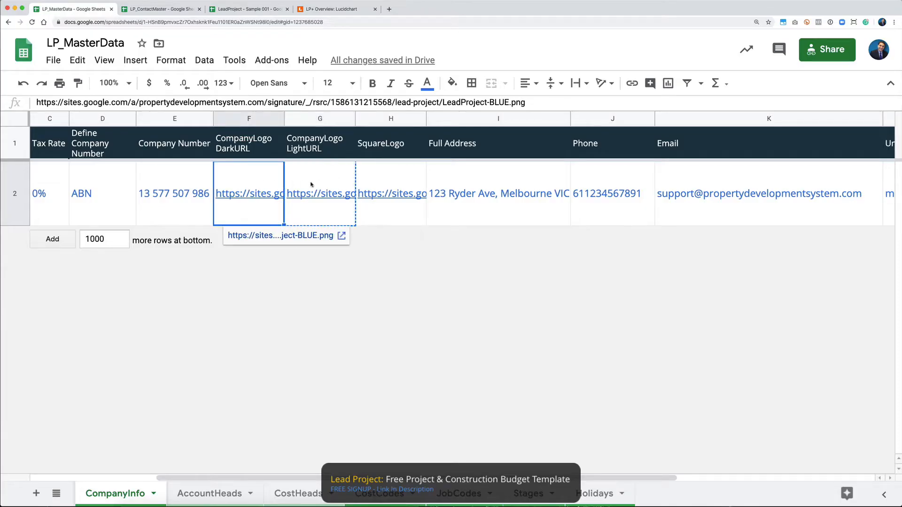
{"action": "left_click", "coordinate": [310, 184]}
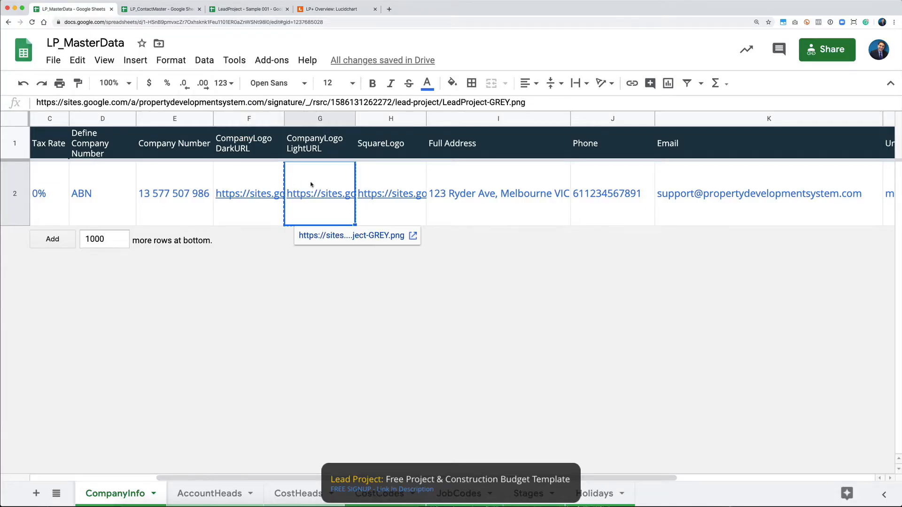
{"action": "left_click", "coordinate": [249, 186]}
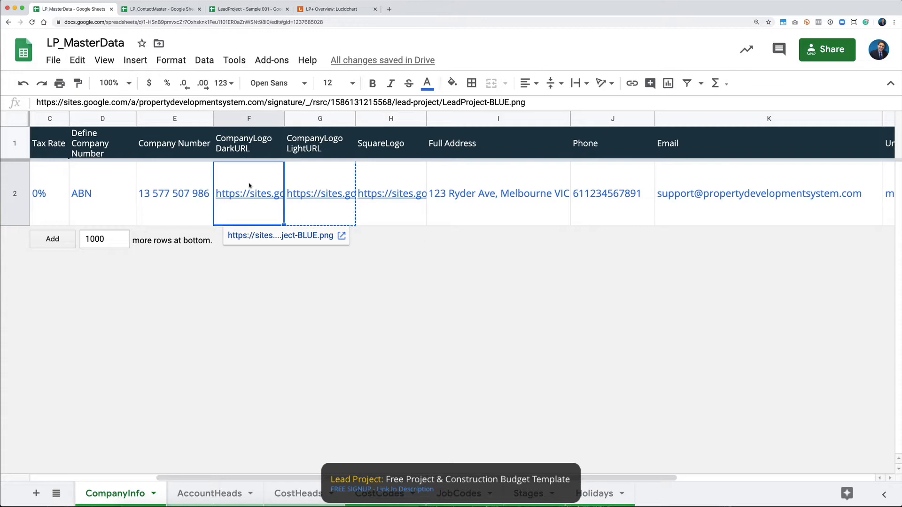
{"action": "left_click", "coordinate": [386, 184]}
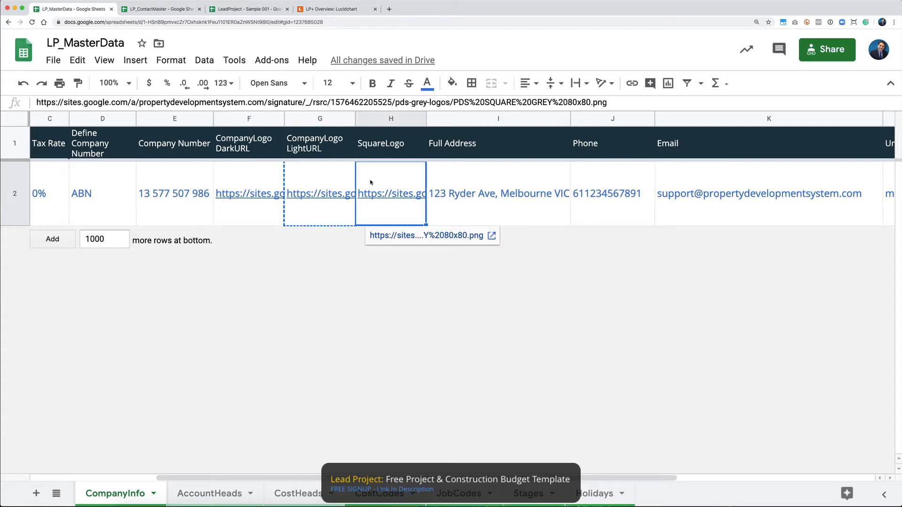
{"action": "key", "text": "Escape"}
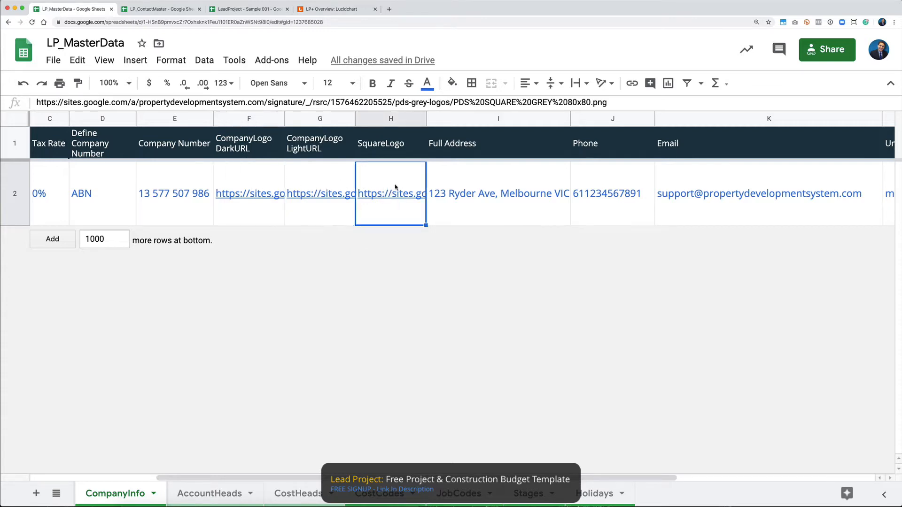
Step: Set the company's Unit Of Measurement to ft2
{"action": "left_click", "coordinate": [495, 184]}
{"action": "scroll", "coordinate": [494, 185], "scroll_direction": "right", "scroll_amount": 5}
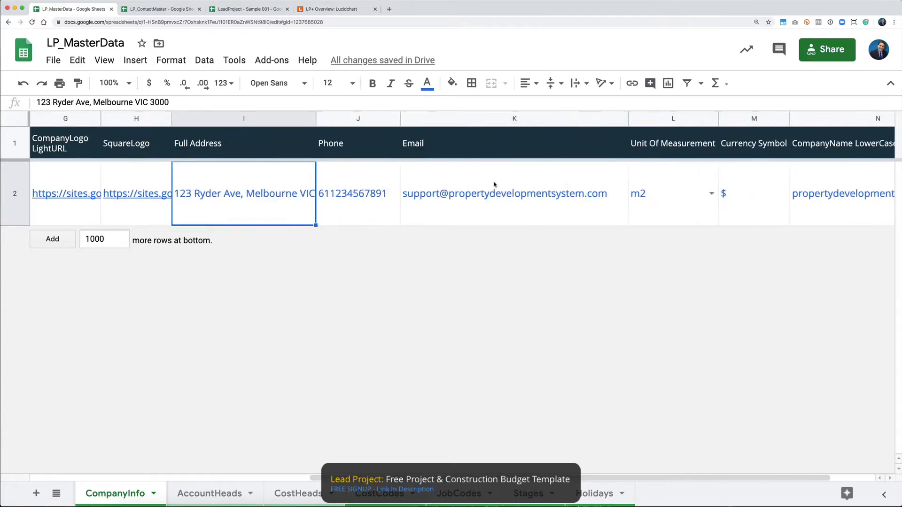
{"action": "scroll", "coordinate": [494, 185], "scroll_direction": "right", "scroll_amount": 3}
{"action": "left_click", "coordinate": [440, 187]}
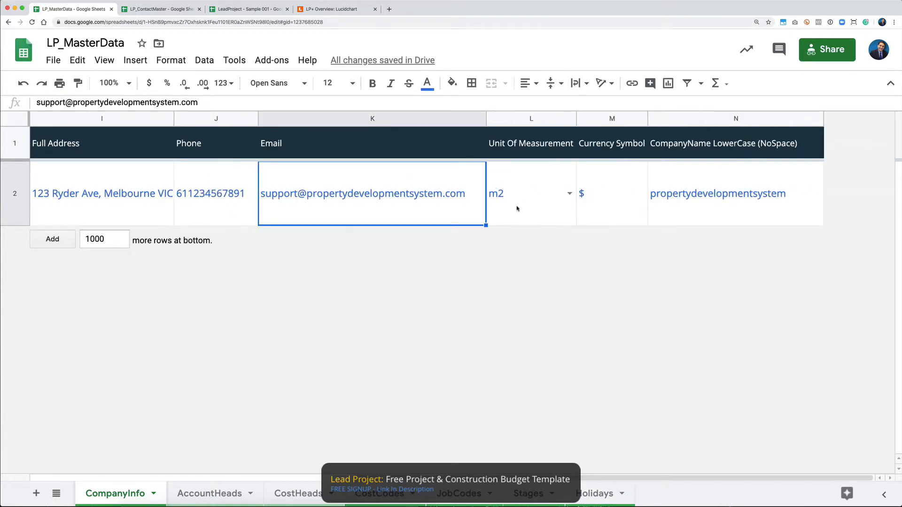
{"action": "left_click", "coordinate": [526, 191]}
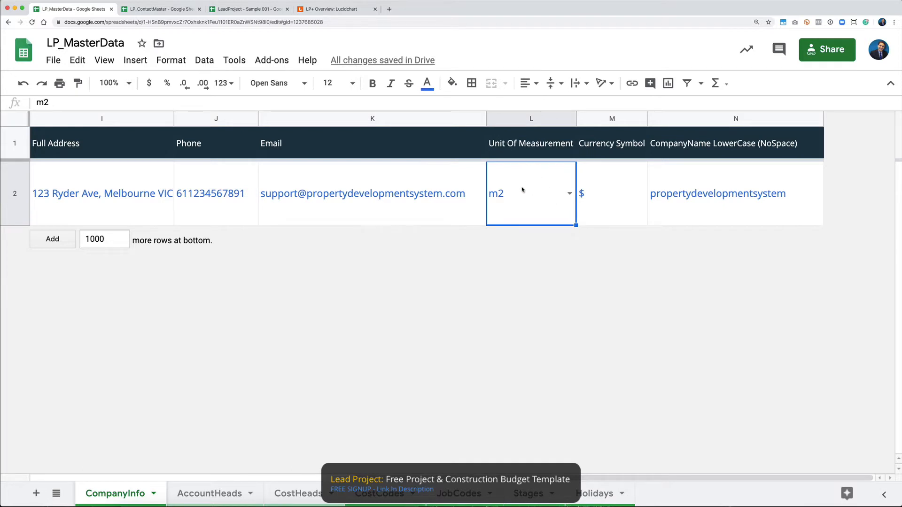
{"action": "left_click", "coordinate": [569, 194]}
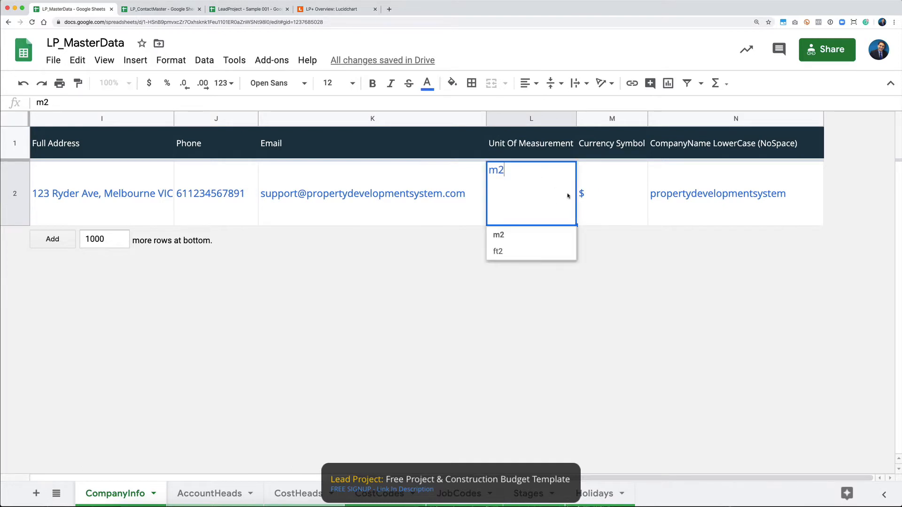
{"action": "left_click", "coordinate": [517, 251]}
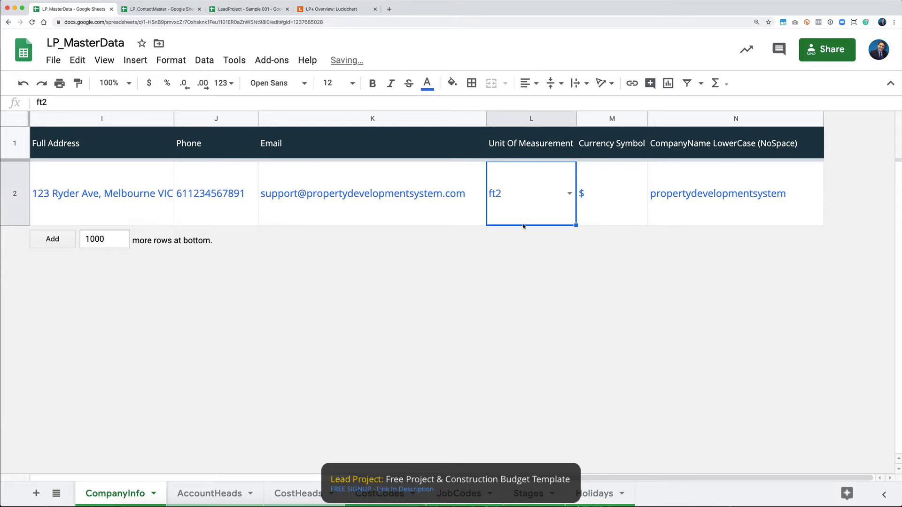
Step: Select the company's Currency Symbol cell and reset the browser zoom to 100%
{"action": "left_click", "coordinate": [620, 201]}
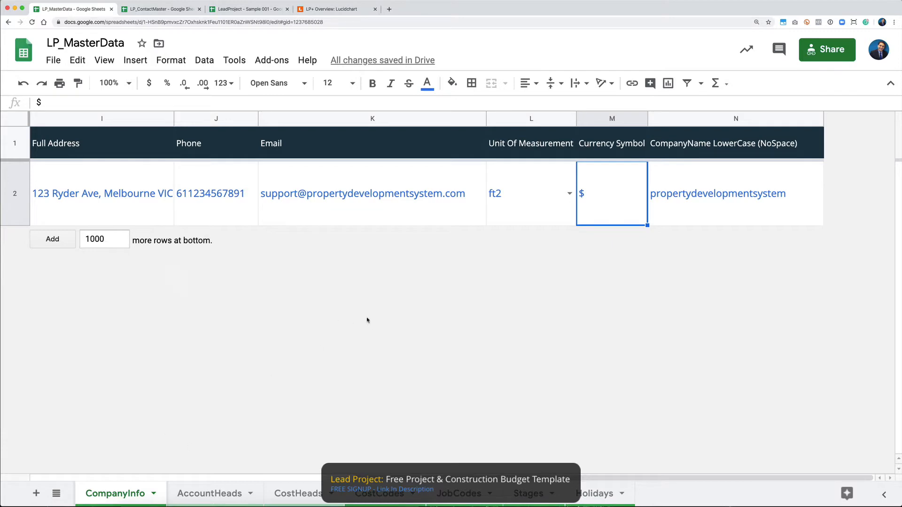
{"action": "key", "text": "super+0"}
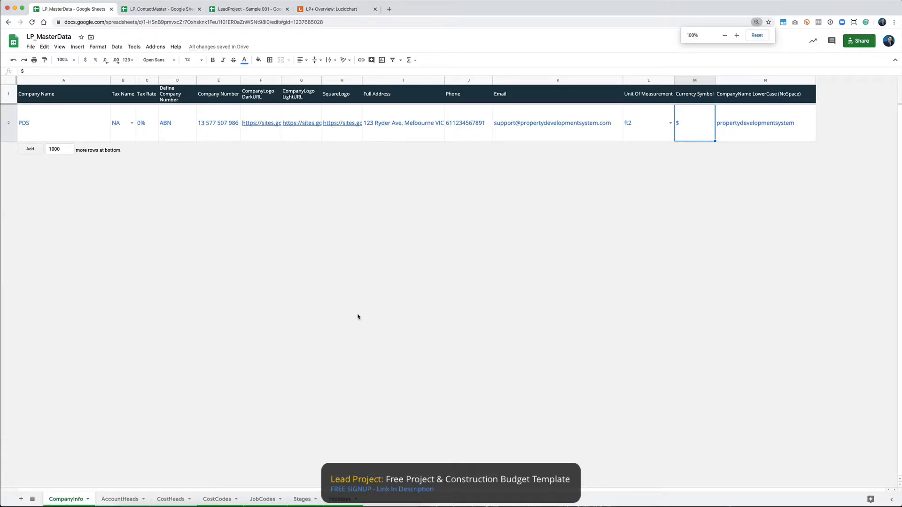
Step: Look through the AccountHeads, CostHeads, CostCodes, JobCodes, Stages and Holidays sheets of LP_MasterData
{"action": "left_click", "coordinate": [121, 498]}
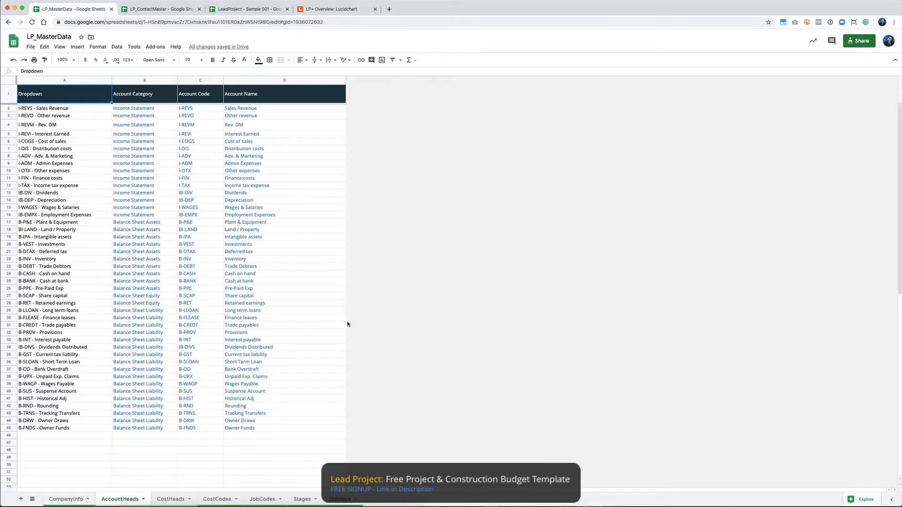
{"action": "left_click", "coordinate": [174, 499]}
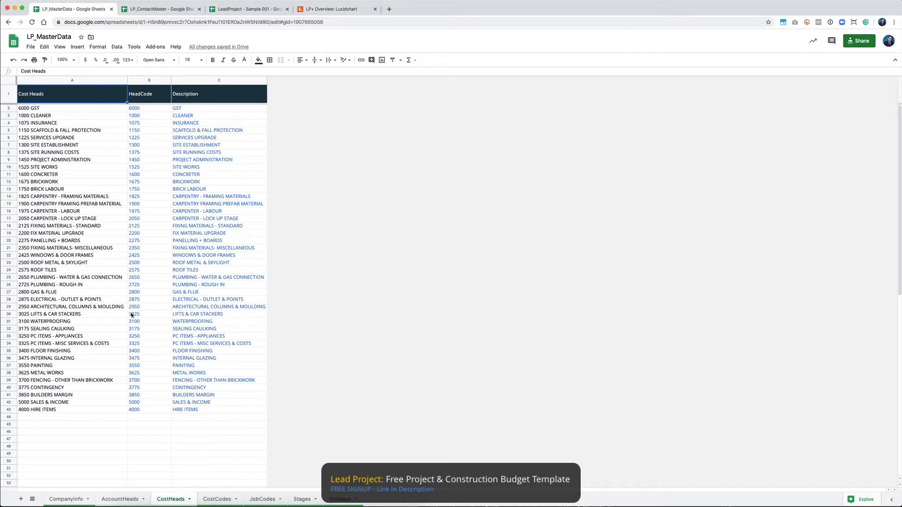
{"action": "left_click", "coordinate": [85, 183]}
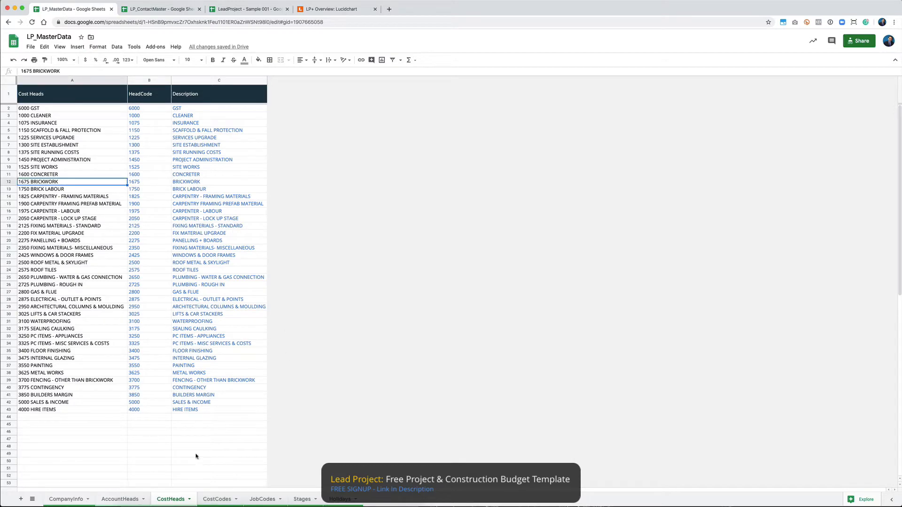
{"action": "left_click", "coordinate": [217, 499]}
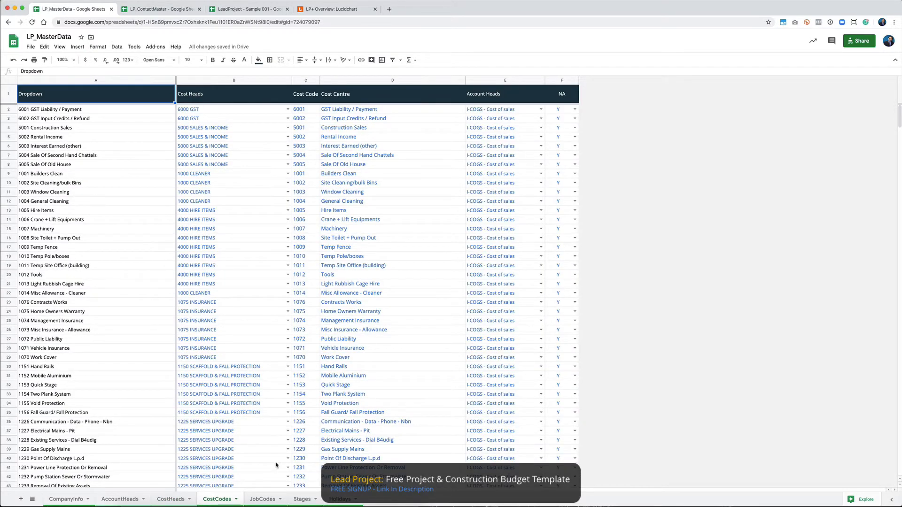
{"action": "left_click", "coordinate": [262, 499]}
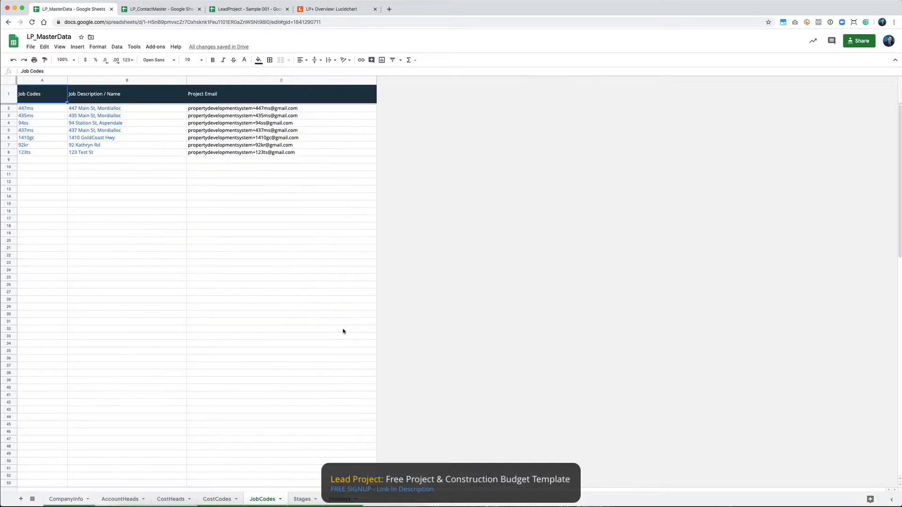
{"action": "left_click", "coordinate": [302, 499]}
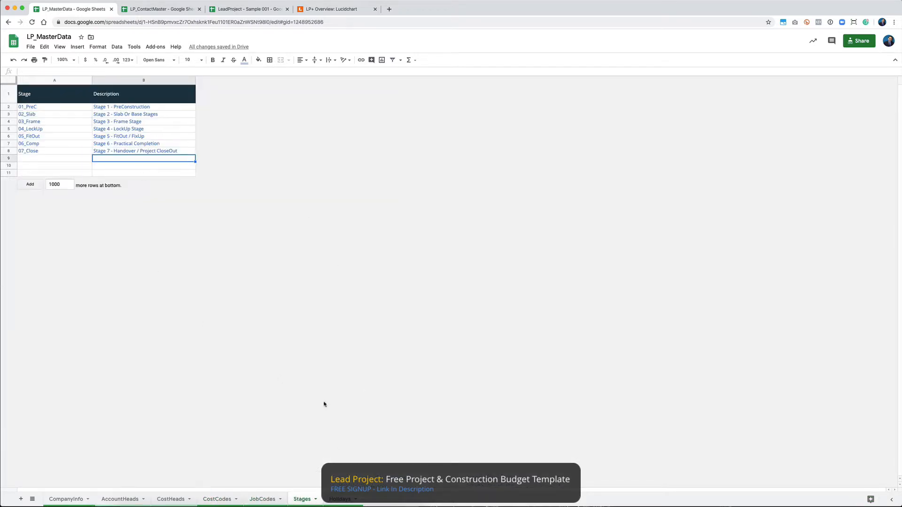
{"action": "left_click", "coordinate": [338, 498]}
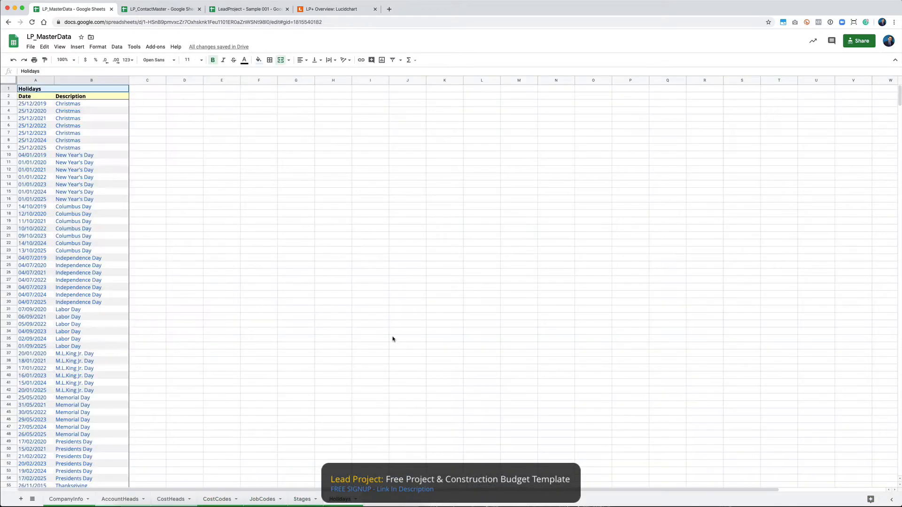
Step: Switch to the LP+ Overview diagram in Lucidchart and select the LP_MasterData shape, followed by the row of Budget shapes
{"action": "left_click", "coordinate": [321, 13]}
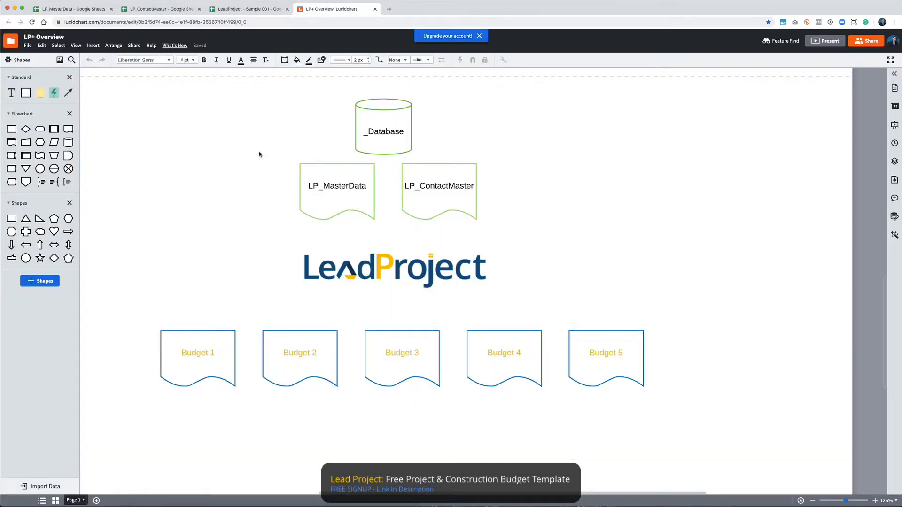
{"action": "left_click", "coordinate": [344, 193]}
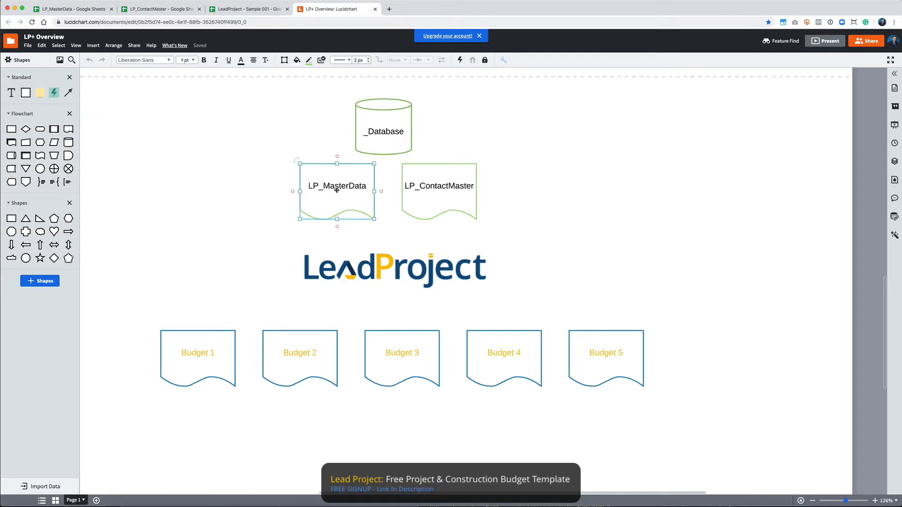
{"action": "left_click", "coordinate": [202, 348]}
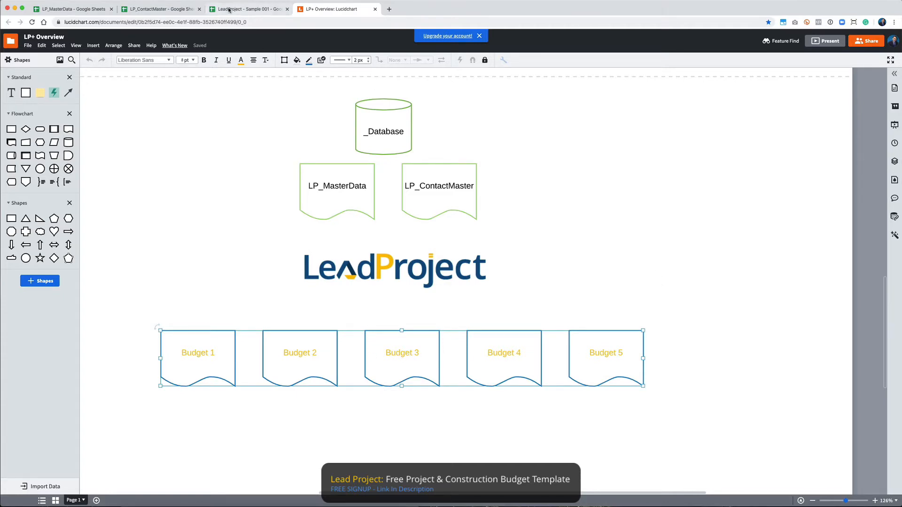
Step: Switch to the LP_ContactMaster spreadsheet and look through the contact list on the ContactsMaster sheet
{"action": "left_click", "coordinate": [190, 10]}
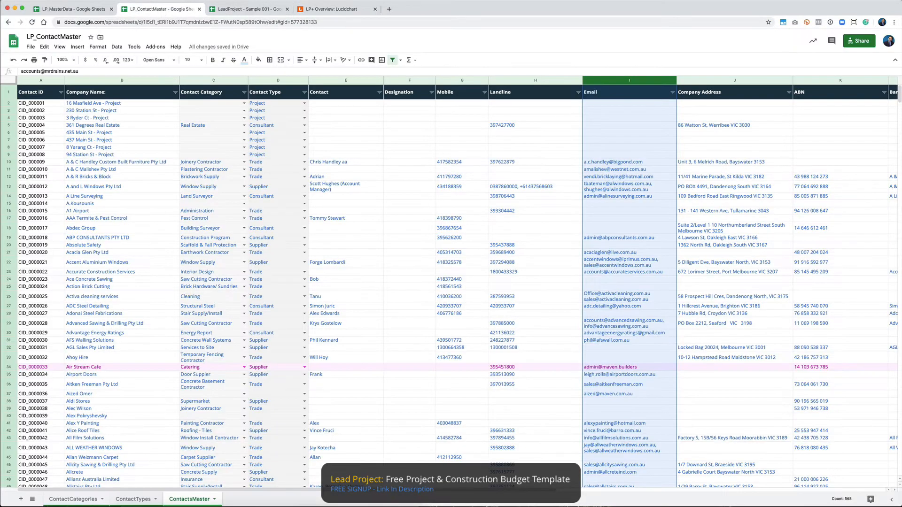
{"action": "scroll", "coordinate": [116, 175], "scroll_direction": "down", "scroll_amount": 15}
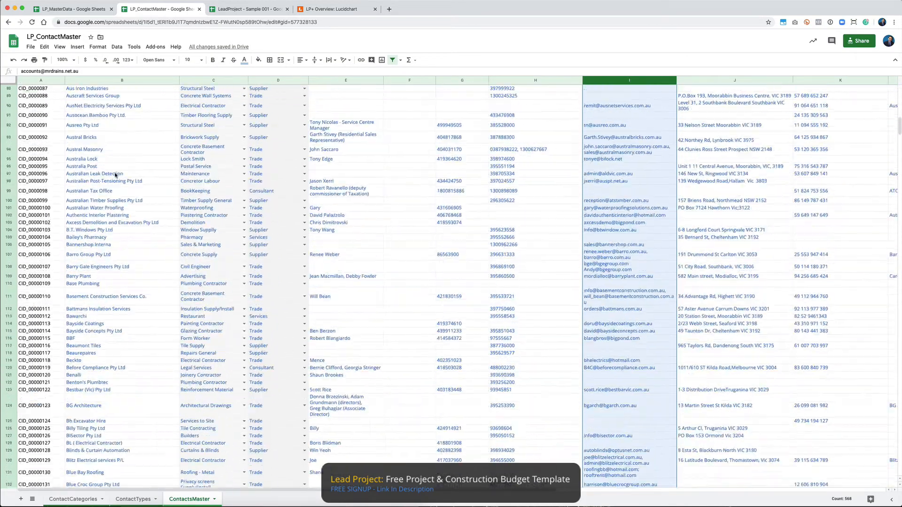
{"action": "scroll", "coordinate": [116, 174], "scroll_direction": "up", "scroll_amount": 15}
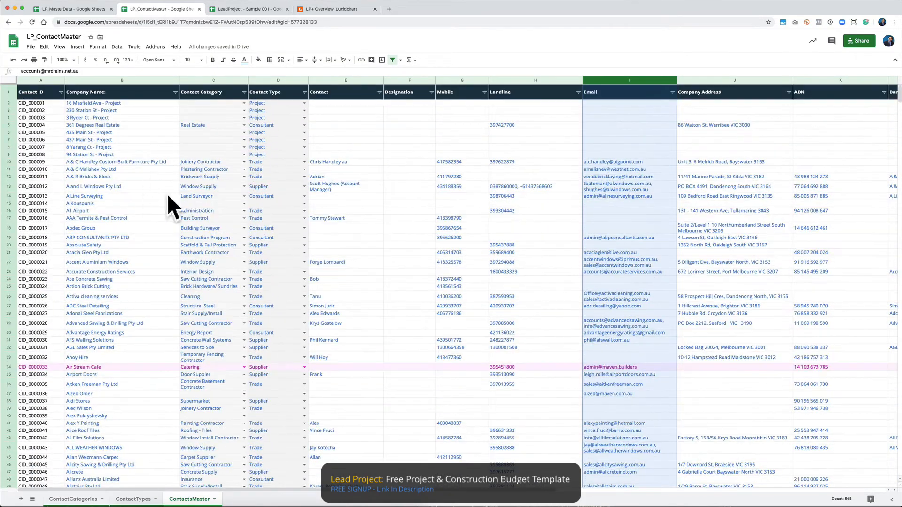
Step: Select the LP_ContactMaster shape in the Lucidchart overview, and view the first sections of the LeadProject - Sample 001 construction budget
{"action": "left_click", "coordinate": [332, 9]}
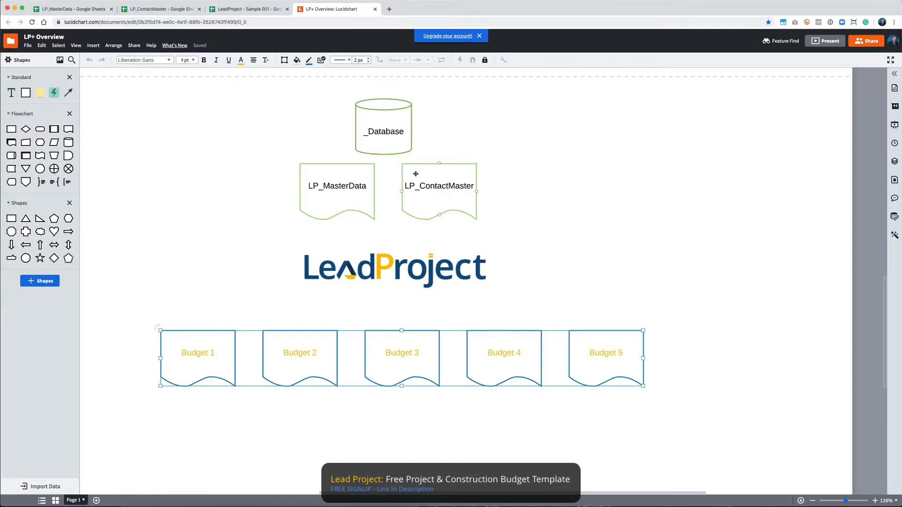
{"action": "left_click", "coordinate": [440, 190]}
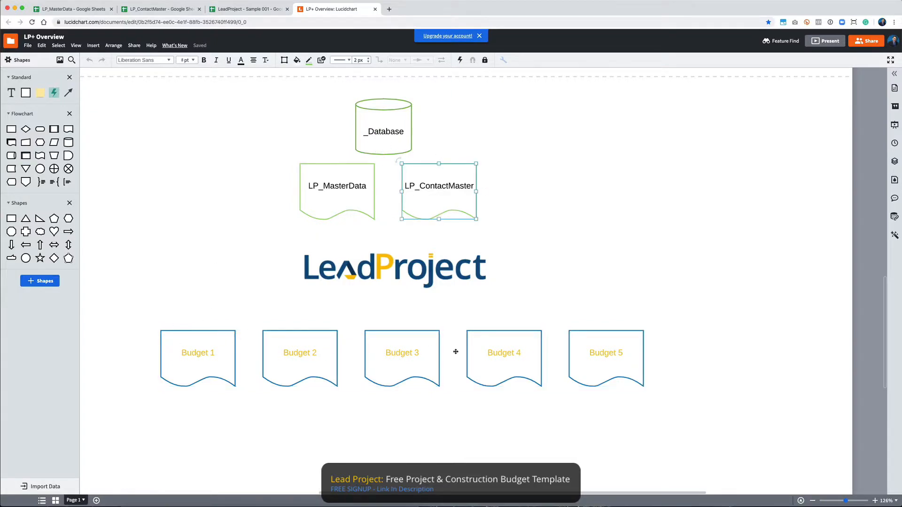
{"action": "left_click", "coordinate": [247, 9]}
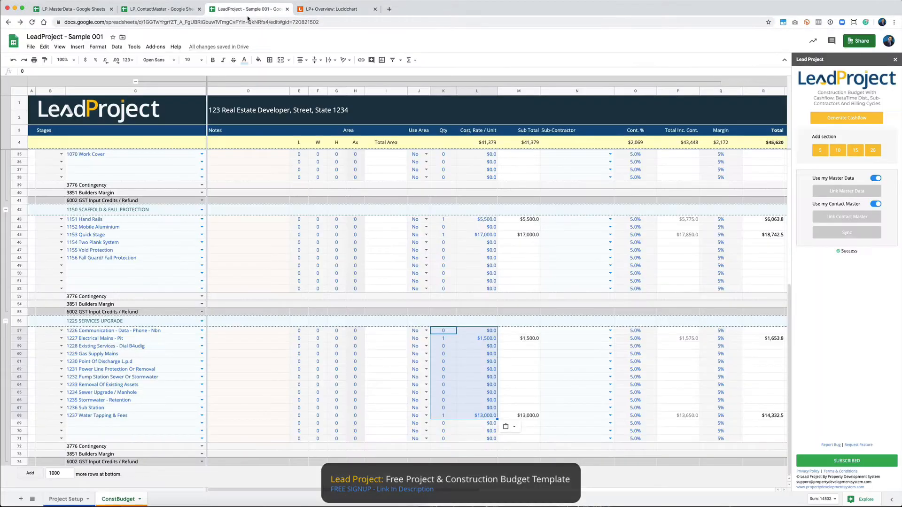
{"action": "scroll", "coordinate": [237, 188], "scroll_direction": "up", "scroll_amount": 10}
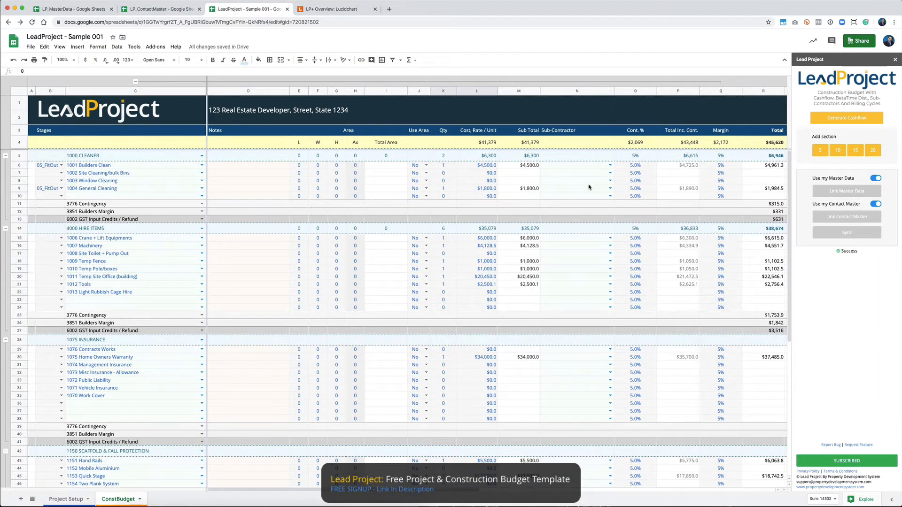
Step: Open the Project Setup sheet and inspect the available project job codes, keeping 123ts as the choice
{"action": "left_click", "coordinate": [65, 499]}
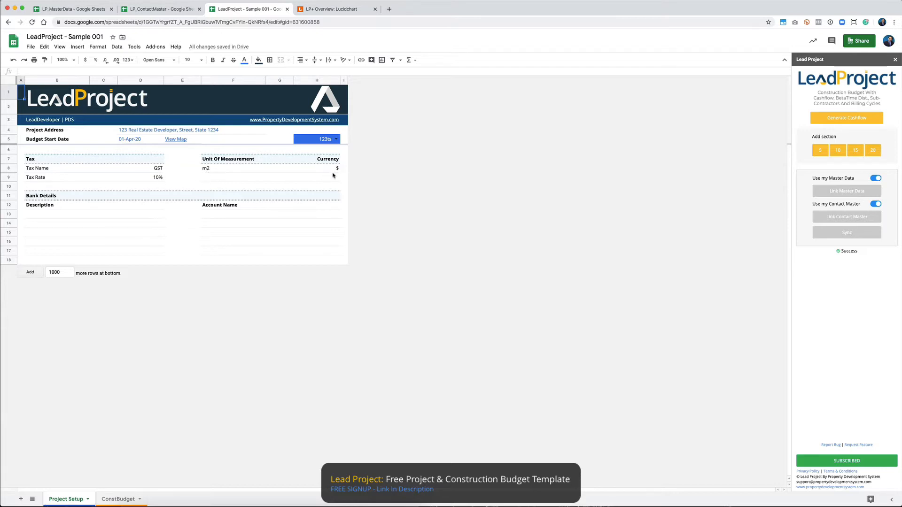
{"action": "left_click", "coordinate": [327, 140]}
{"action": "left_click", "coordinate": [337, 140]}
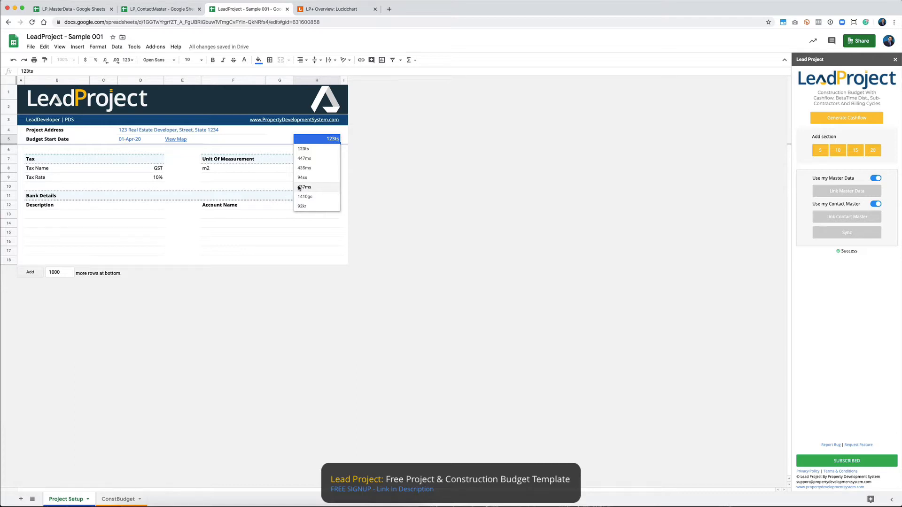
{"action": "left_click", "coordinate": [322, 153]}
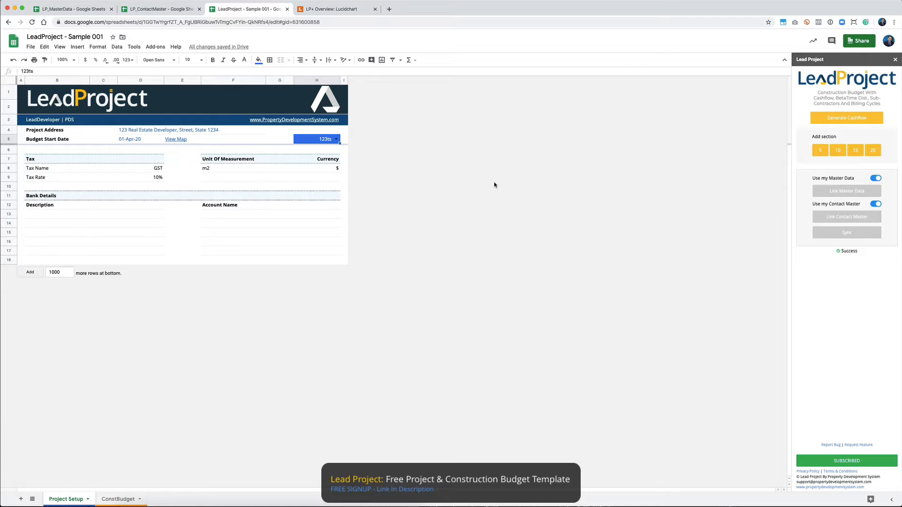
{"action": "left_click", "coordinate": [337, 142]}
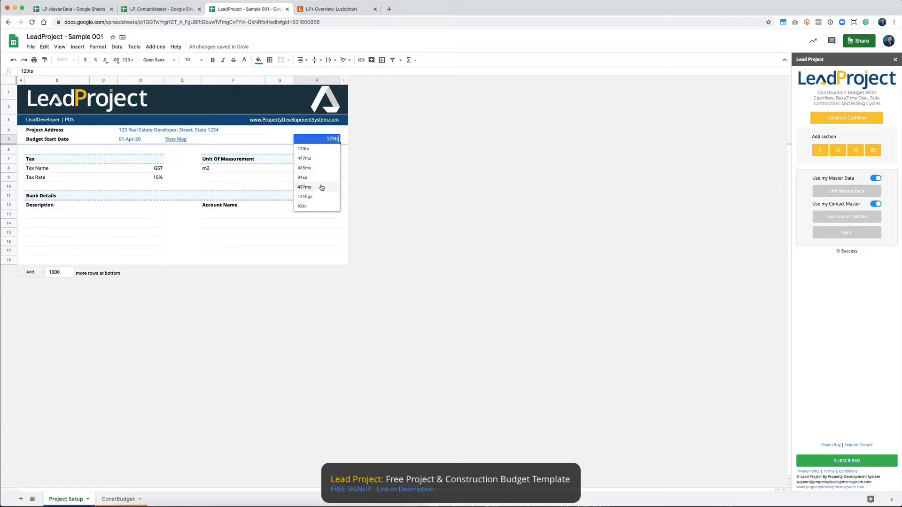
{"action": "left_click", "coordinate": [283, 142]}
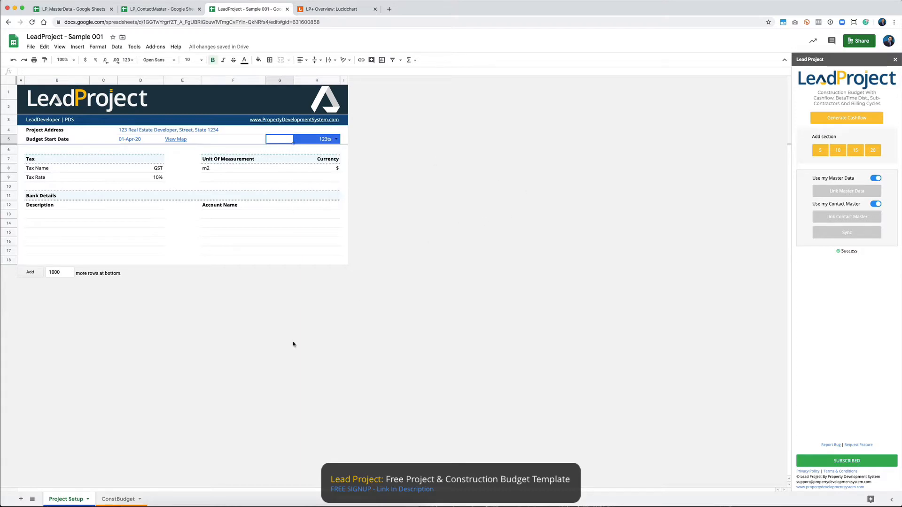
Step: Return to the ConstBudget sheet, select the 1000 CLEANER cost head and look through the cost sections down to 1225 SERVICES UPGRADE
{"action": "left_click", "coordinate": [116, 499]}
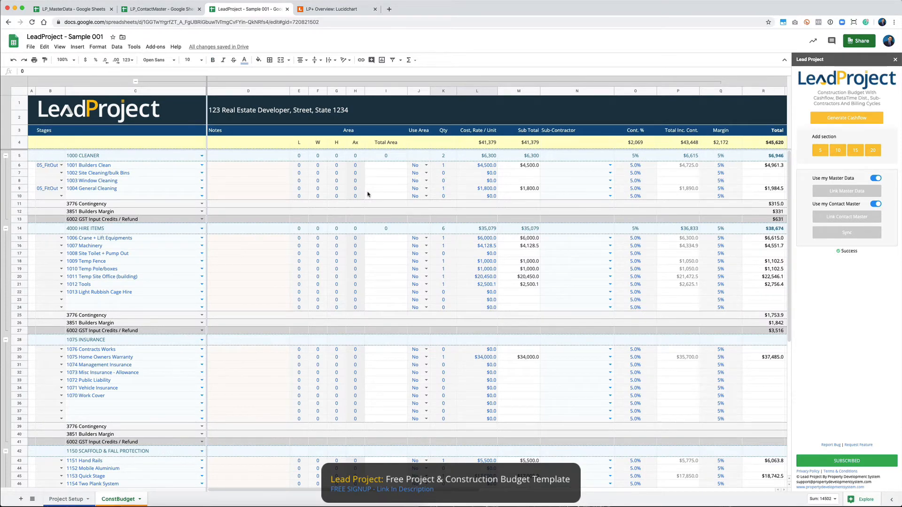
{"action": "left_click", "coordinate": [169, 160]}
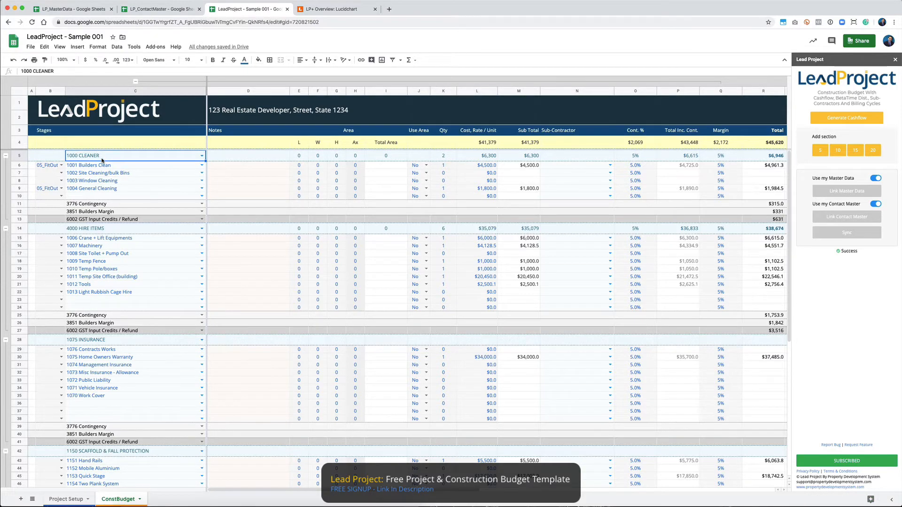
{"action": "scroll", "coordinate": [121, 200], "scroll_direction": "down", "scroll_amount": 1}
{"action": "scroll", "coordinate": [121, 199], "scroll_direction": "down", "scroll_amount": 5}
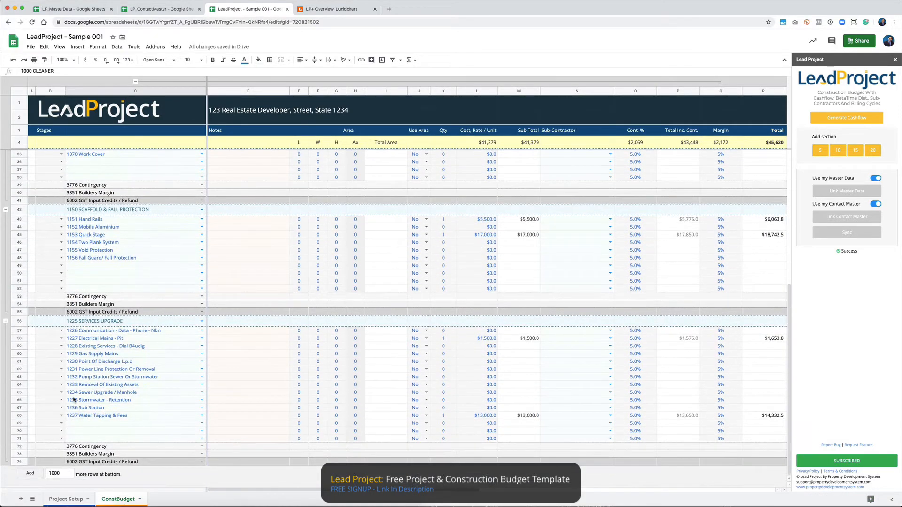
{"action": "scroll", "coordinate": [76, 398], "scroll_direction": "up", "scroll_amount": 10}
Step: Examine the budget's GST, scheduling and monthly cashflow columns and select the working-days duration of 1001 Builders Clean
{"action": "scroll", "coordinate": [76, 398], "scroll_direction": "right", "scroll_amount": 1}
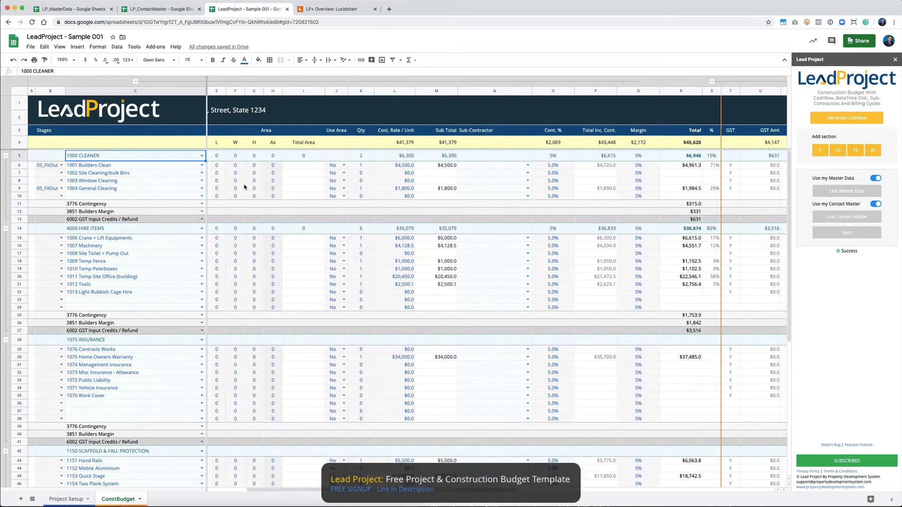
{"action": "scroll", "coordinate": [245, 187], "scroll_direction": "right", "scroll_amount": 15}
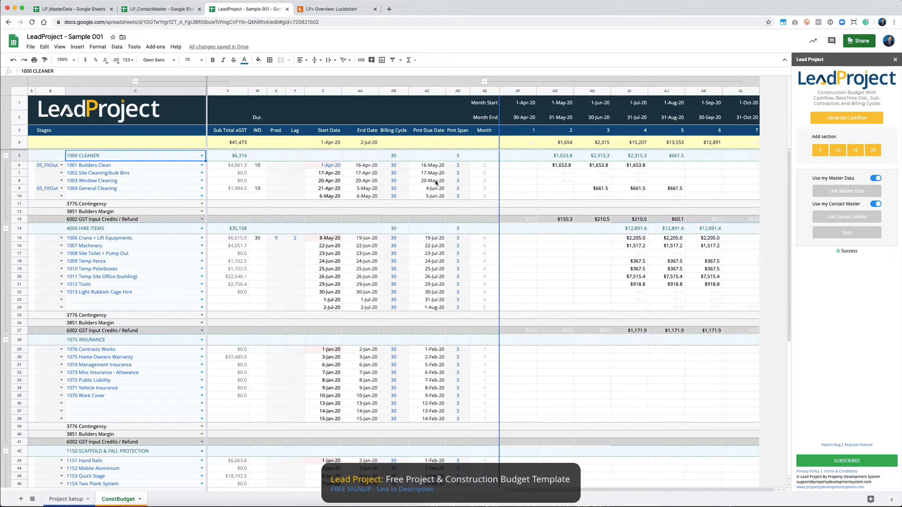
{"action": "scroll", "coordinate": [311, 264], "scroll_direction": "left", "scroll_amount": 2}
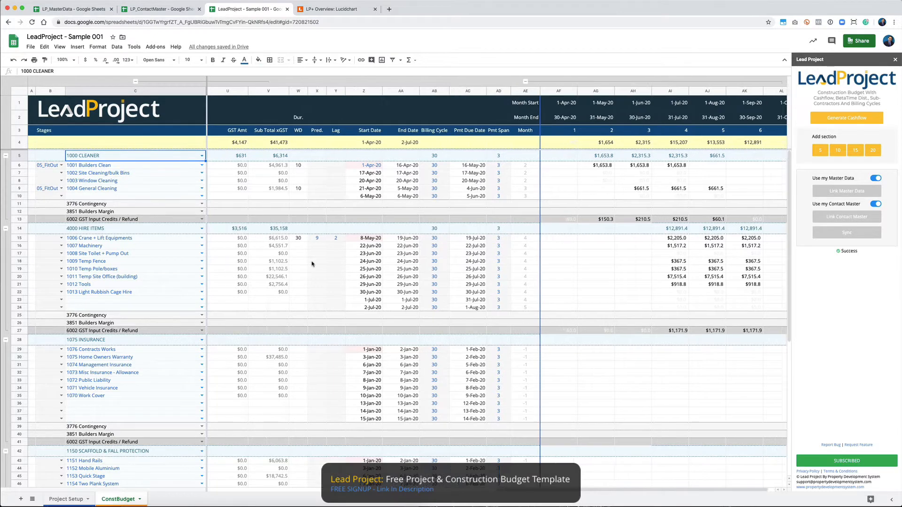
{"action": "left_click", "coordinate": [313, 166]}
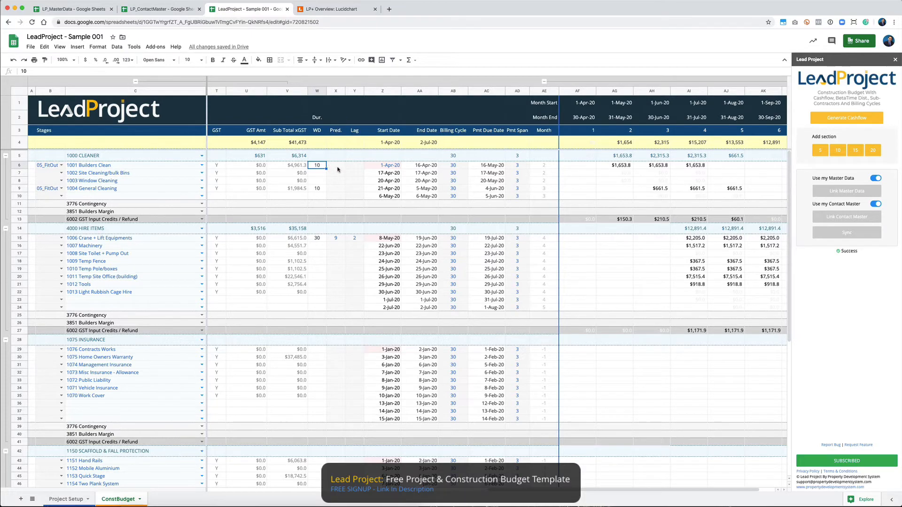
Step: Compare the cost columns with the duration, payment dates and monthly cashflow of 1004 General Cleaning
{"action": "scroll", "coordinate": [337, 170], "scroll_direction": "left", "scroll_amount": 10}
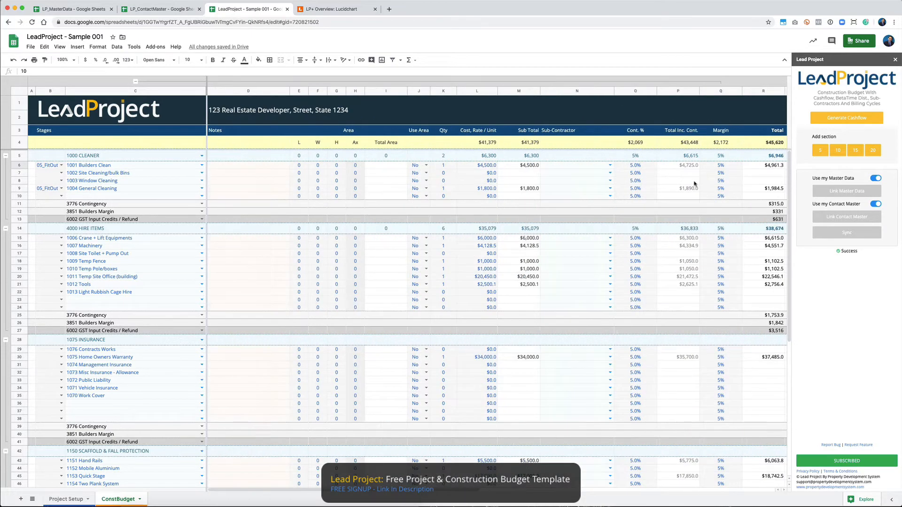
{"action": "scroll", "coordinate": [709, 184], "scroll_direction": "right", "scroll_amount": 3}
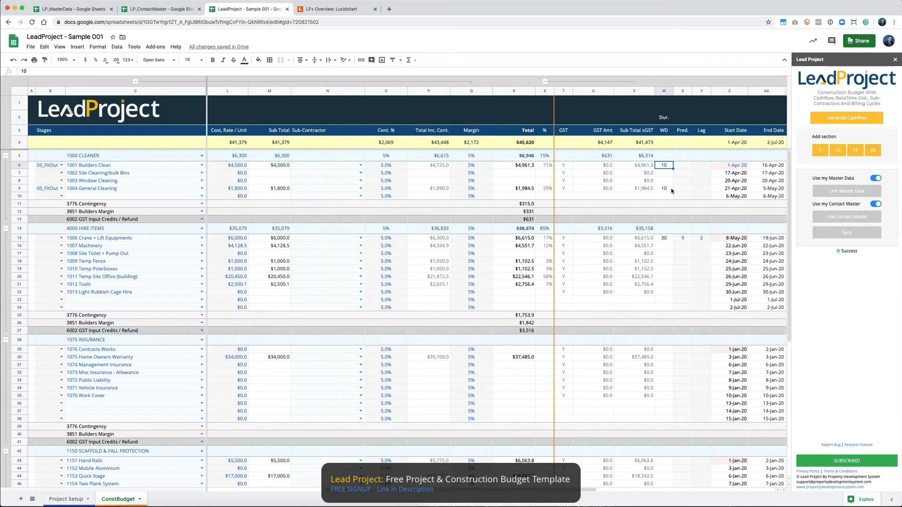
{"action": "left_click", "coordinate": [665, 190]}
{"action": "scroll", "coordinate": [327, 200], "scroll_direction": "right", "scroll_amount": 3}
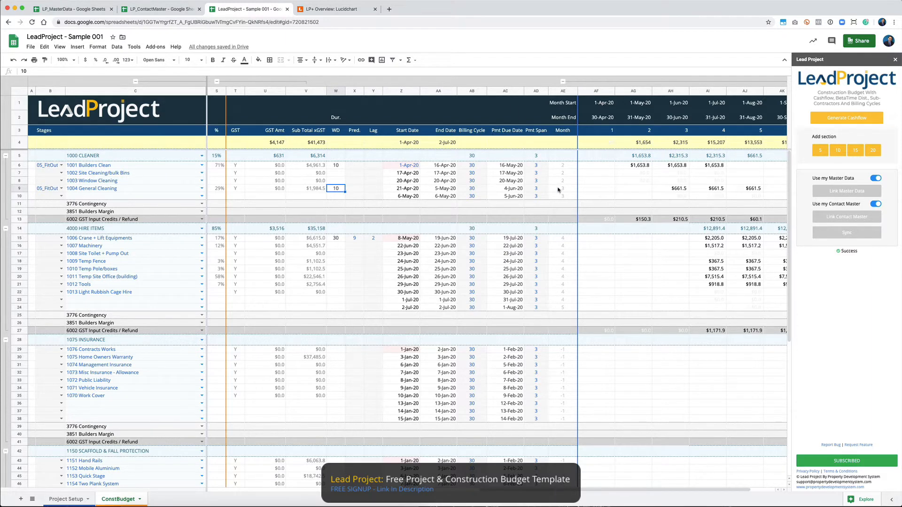
{"action": "scroll", "coordinate": [560, 190], "scroll_direction": "right", "scroll_amount": 2}
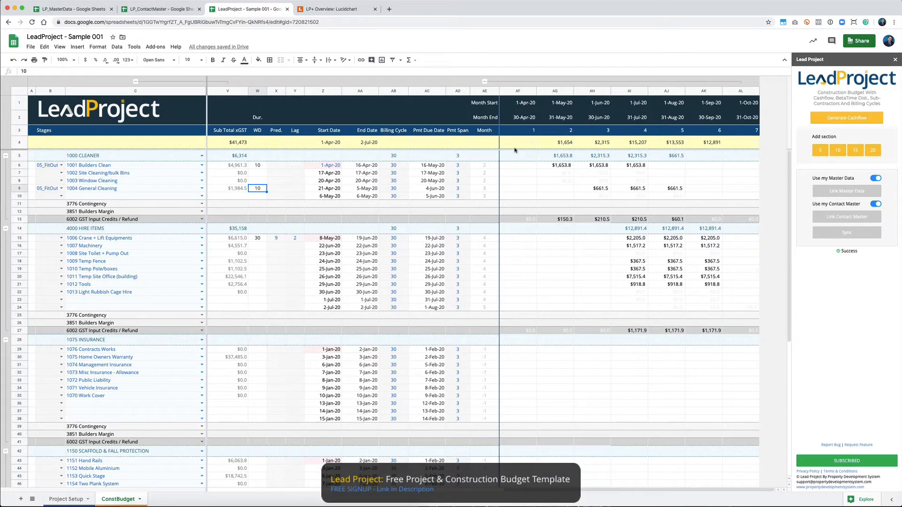
Step: Return to the budget's cost columns and view the scaffold and services upgrade sections at the end of the sheet
{"action": "scroll", "coordinate": [735, 277], "scroll_direction": "left", "scroll_amount": 10}
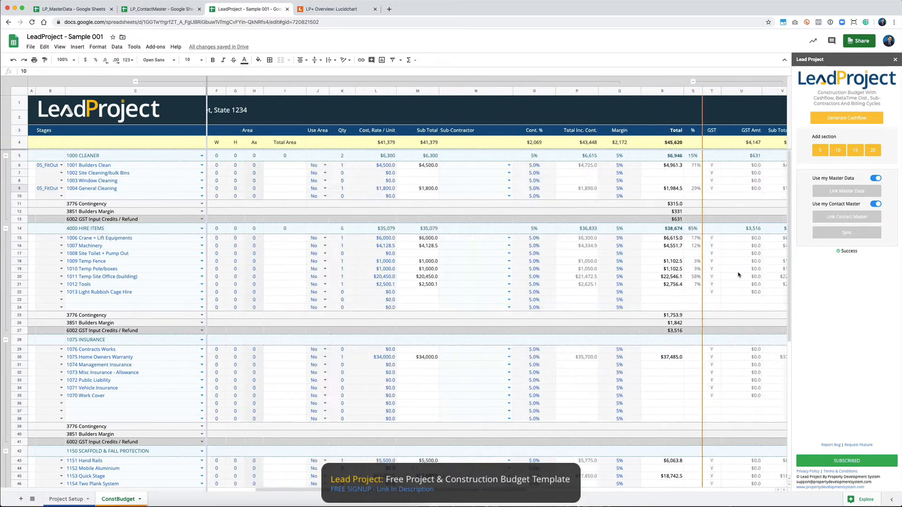
{"action": "scroll", "coordinate": [303, 262], "scroll_direction": "down", "scroll_amount": 5}
{"action": "scroll", "coordinate": [303, 262], "scroll_direction": "down", "scroll_amount": 1}
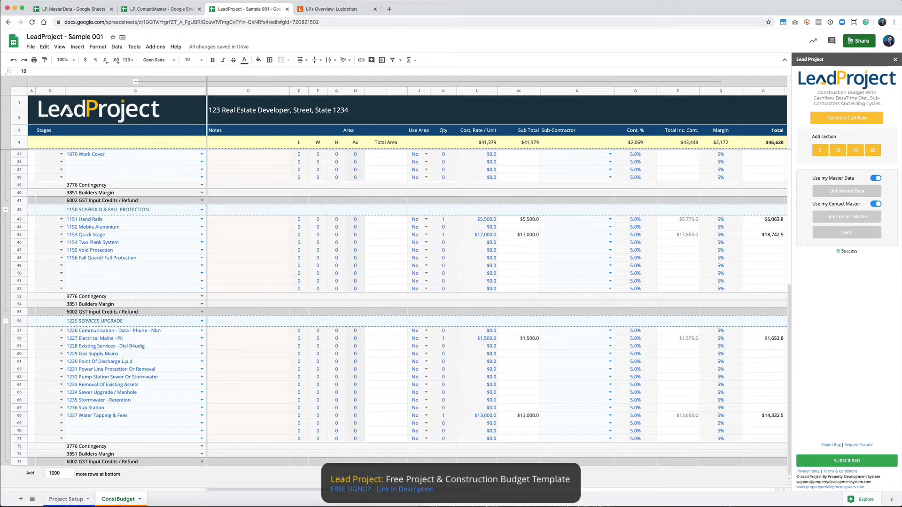
Step: Examine the 1000 CLEANER section's structure, selecting rows 5 to 13 and its cost items in C6:C10, and compare it with the last section
{"action": "left_click", "coordinate": [68, 385]}
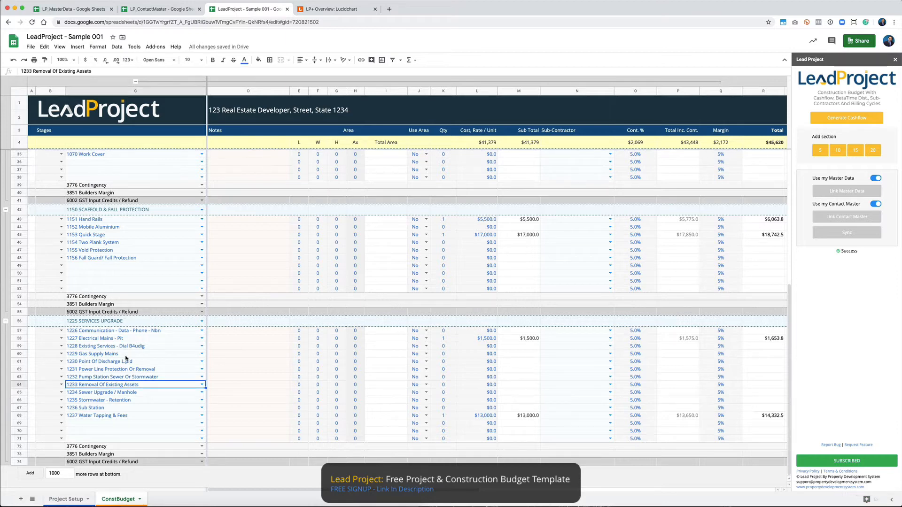
{"action": "scroll", "coordinate": [141, 270], "scroll_direction": "up", "scroll_amount": 1}
{"action": "scroll", "coordinate": [140, 270], "scroll_direction": "up", "scroll_amount": 10}
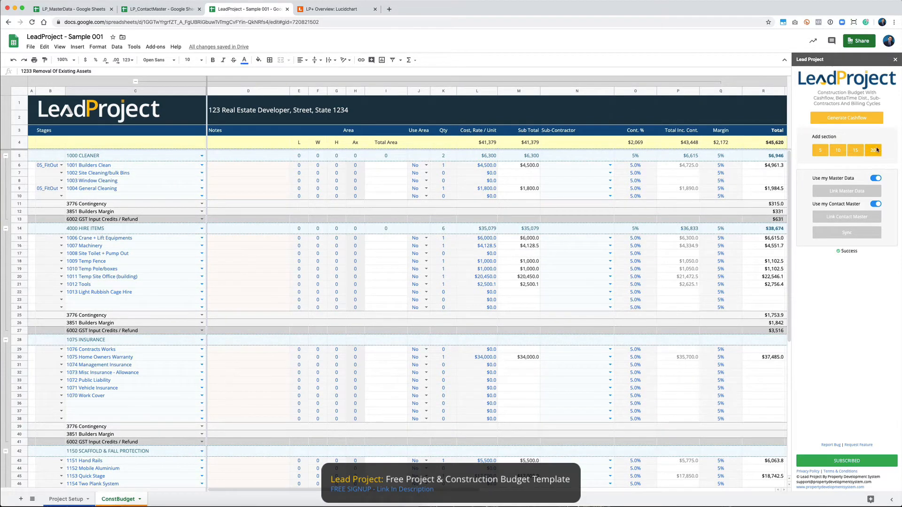
{"action": "left_click", "coordinate": [104, 174]}
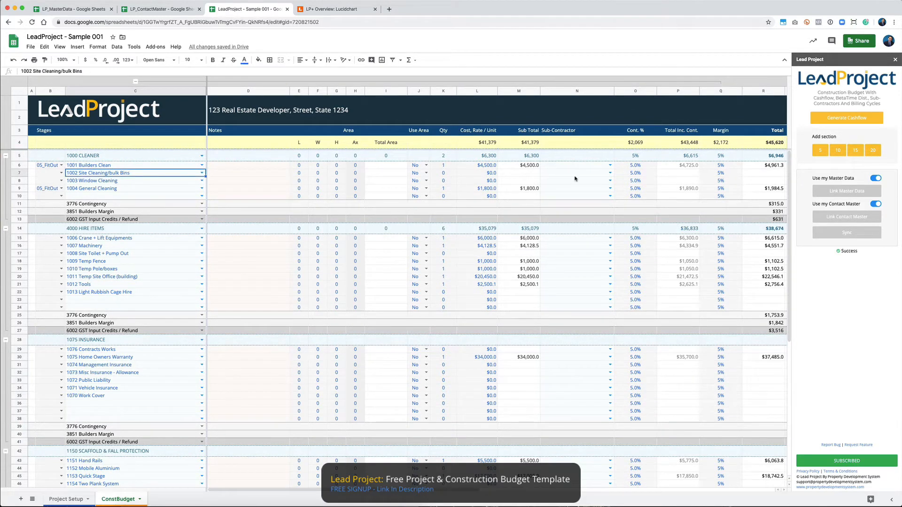
{"action": "left_click", "coordinate": [22, 155]}
{"action": "left_click", "coordinate": [20, 219], "text": "shift"}
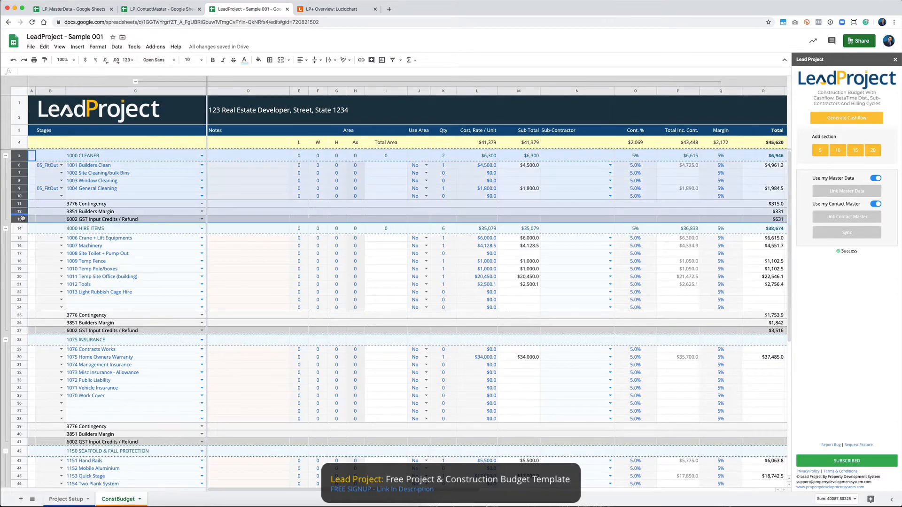
{"action": "left_click", "coordinate": [104, 167]}
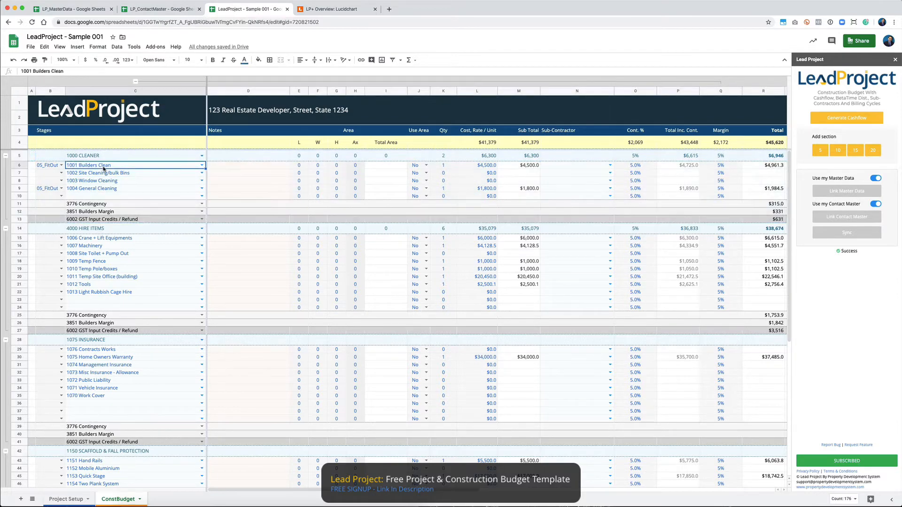
{"action": "left_click", "coordinate": [113, 197], "text": "shift"}
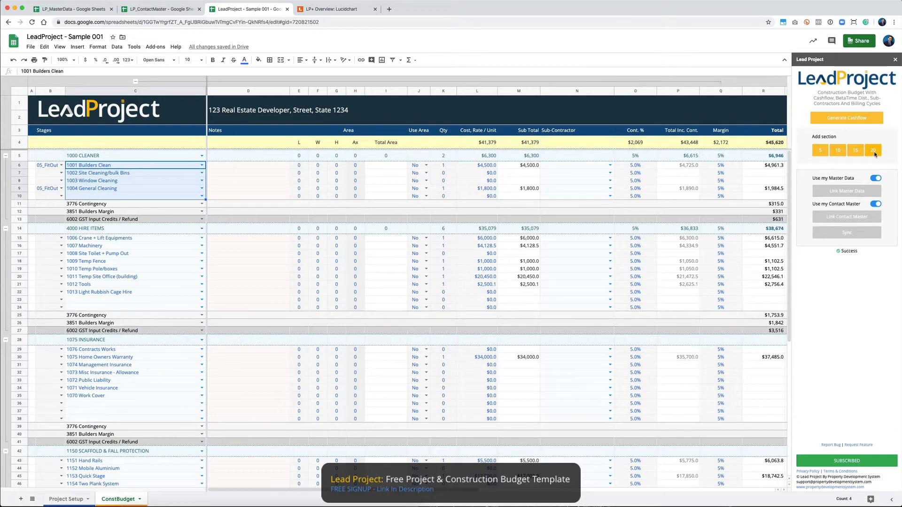
{"action": "scroll", "coordinate": [147, 253], "scroll_direction": "down", "scroll_amount": 10}
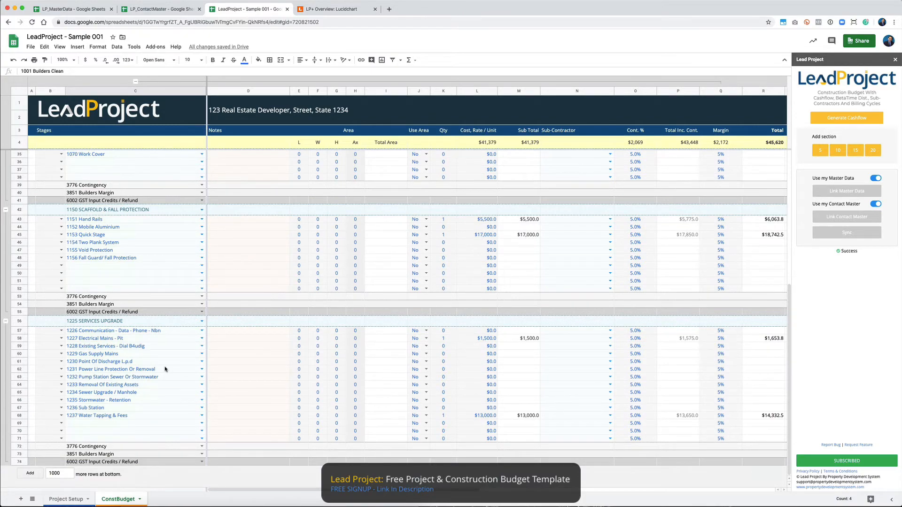
{"action": "scroll", "coordinate": [165, 369], "scroll_direction": "up", "scroll_amount": 10}
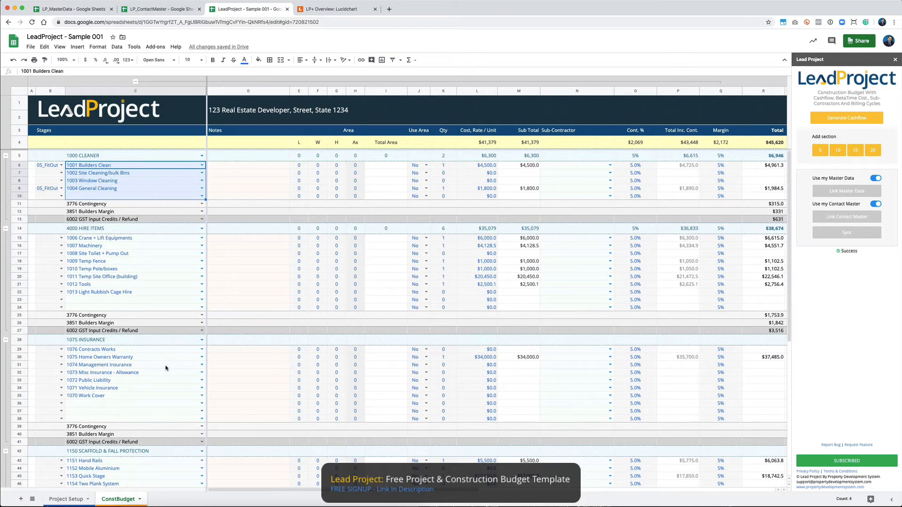
Step: Add a 15-row section below the final 6002 GST Input Credits / Refund row of 1225 SERVICES UPGRADE
{"action": "left_click", "coordinate": [142, 271]}
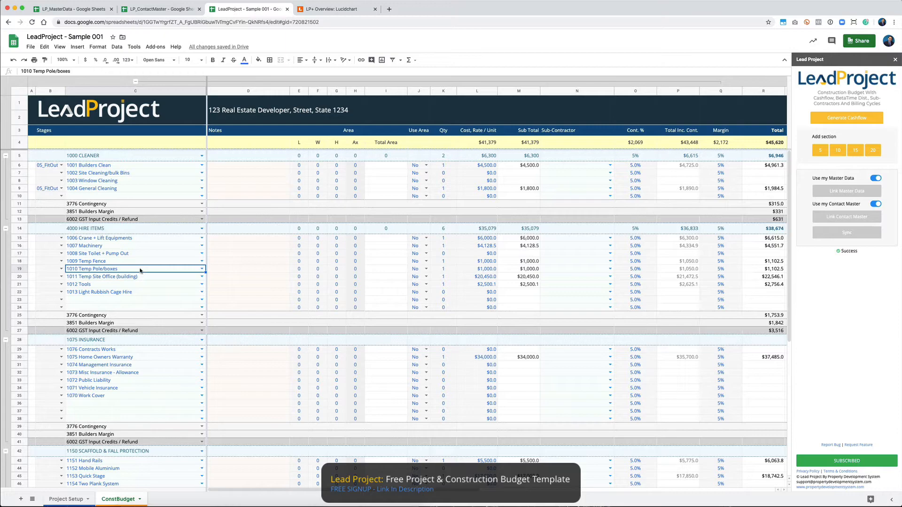
{"action": "scroll", "coordinate": [141, 270], "scroll_direction": "down", "scroll_amount": 5}
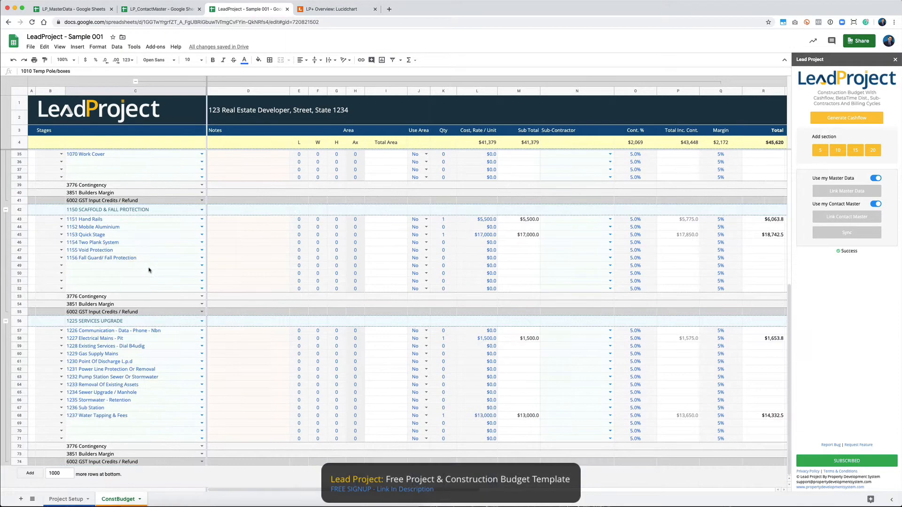
{"action": "left_click", "coordinate": [100, 462]}
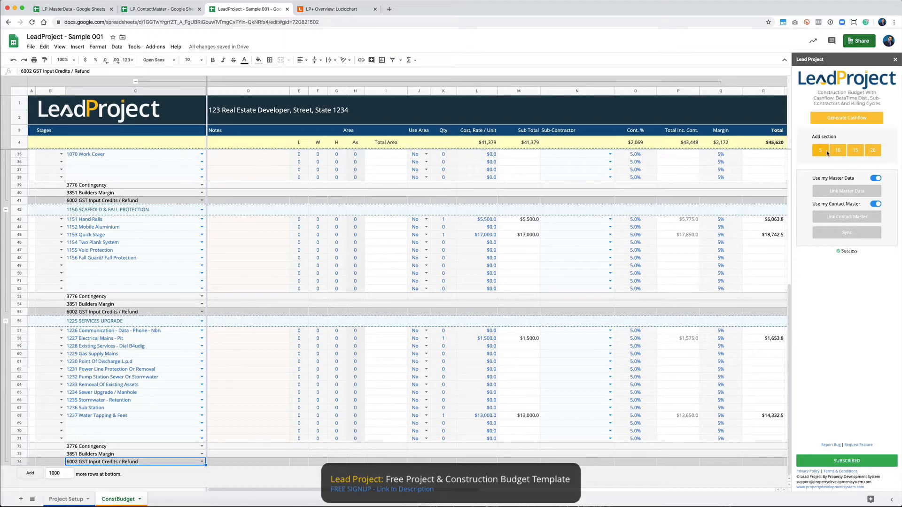
{"action": "left_click", "coordinate": [856, 152]}
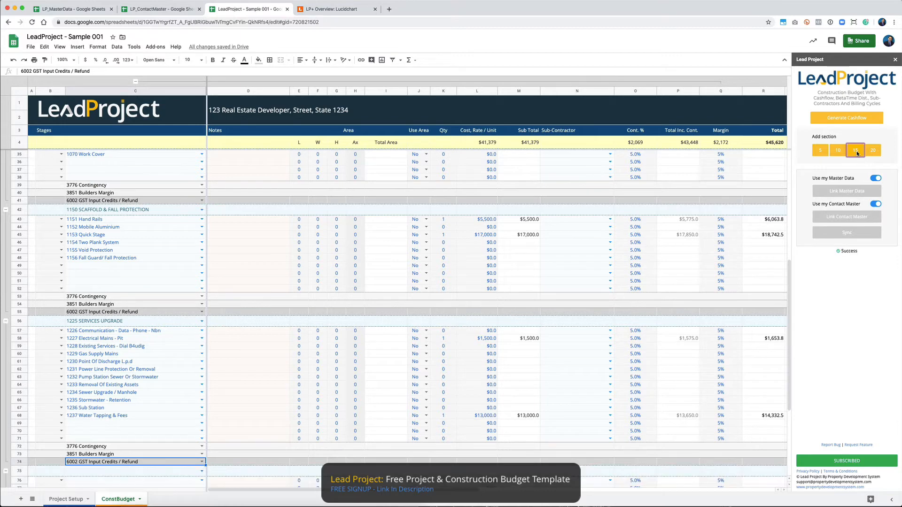
{"action": "scroll", "coordinate": [490, 319], "scroll_direction": "down", "scroll_amount": 3}
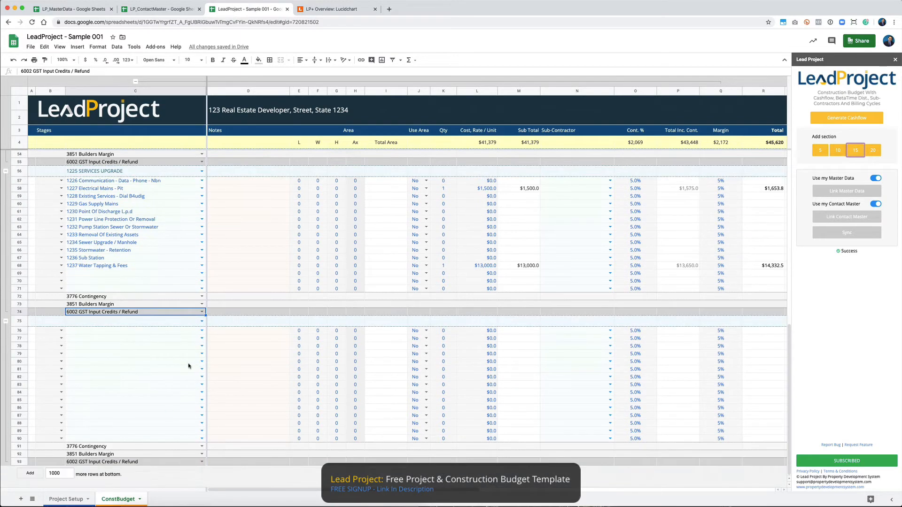
Step: Set the new section's heading in row 75 to 1375 SITE RUNNING COSTS
{"action": "left_click", "coordinate": [120, 323]}
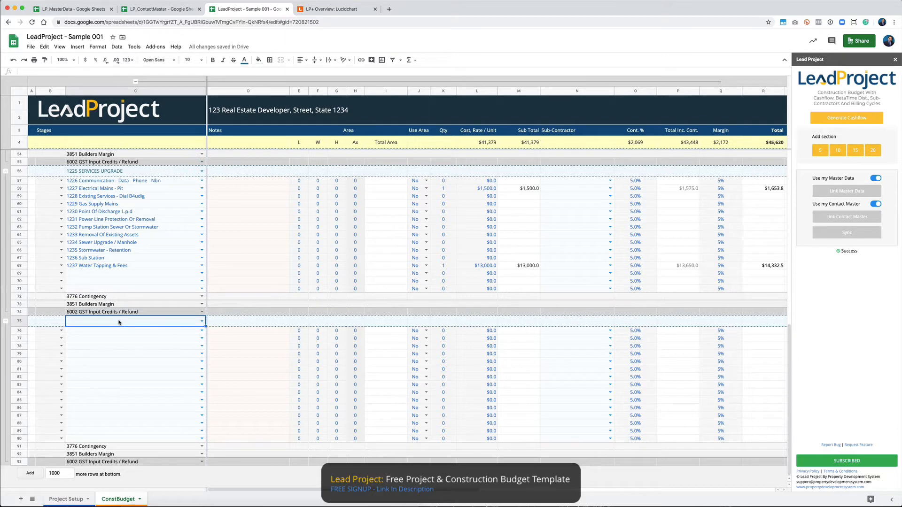
{"action": "type", "text": "1375"}
{"action": "key", "text": "Down"}
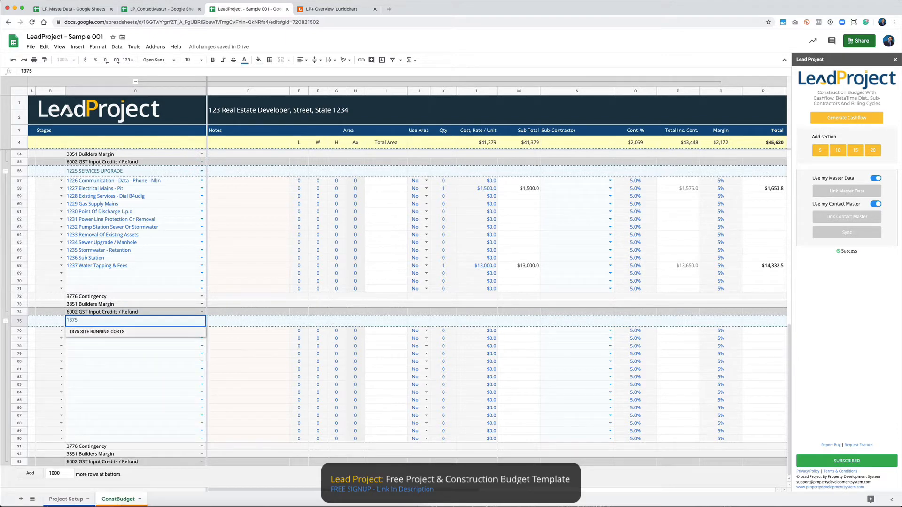
{"action": "key", "text": "Return"}
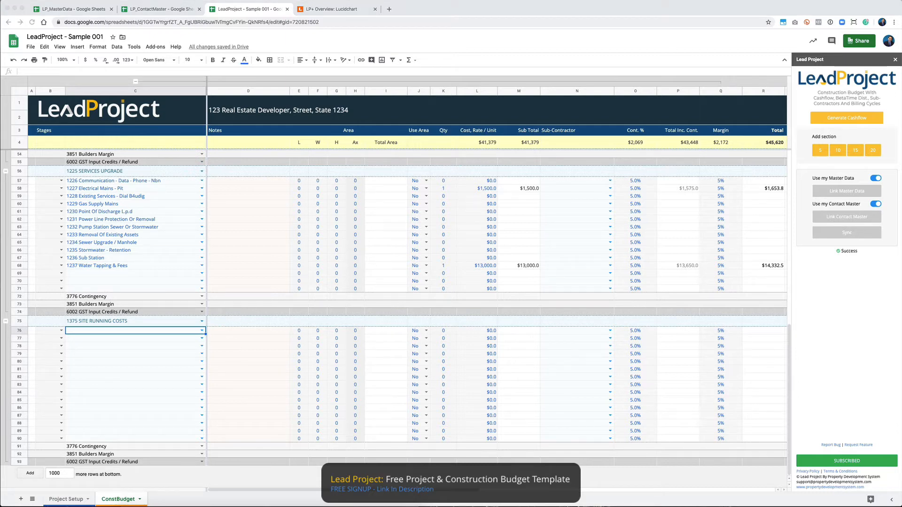
Step: Paste the copied cost items 1376 Construction Manager through 1386 Misc fees into the 1375 SITE RUNNING COSTS section, starting at row 76
{"action": "right_click", "coordinate": [155, 333]}
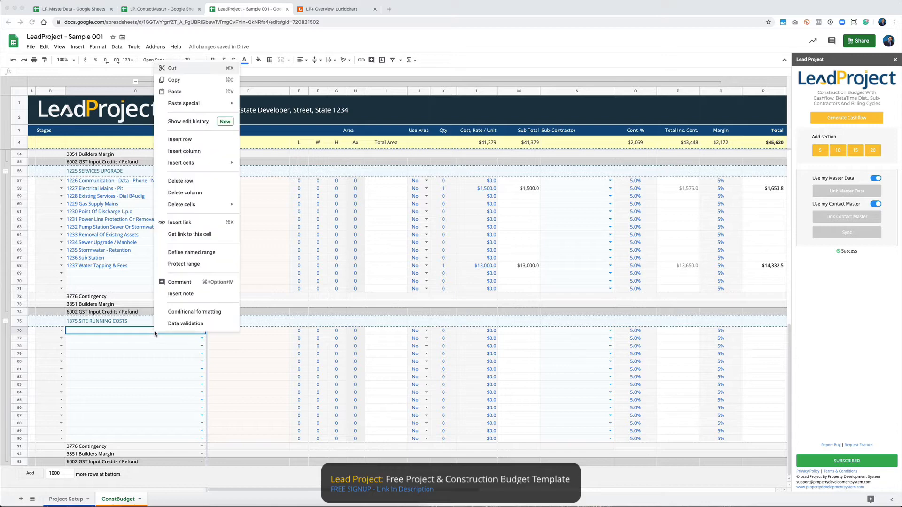
{"action": "left_click", "coordinate": [223, 108]}
{"action": "type", "text": "1376 Construction Manager 1377 Labour Hire 1378 Misc Site Running Costs 1379 OnSite Security 1380 Project Manager 1381 Services to Site (Gas, Electricity, Water) 1382 Site Supervision / Manager 1383 Building Permit fees 1384 Asset Protection Permit 1385 Crossover permit 1386 Misc fees"}
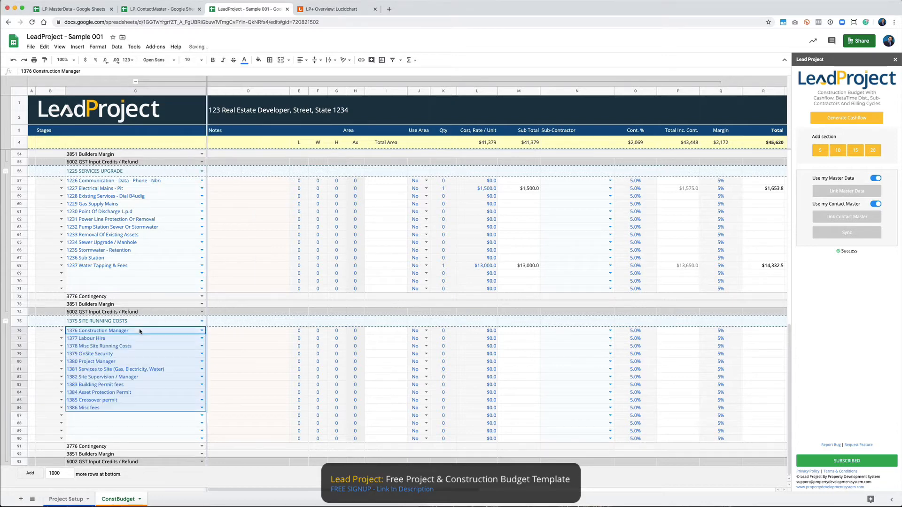
{"action": "left_click", "coordinate": [116, 353]}
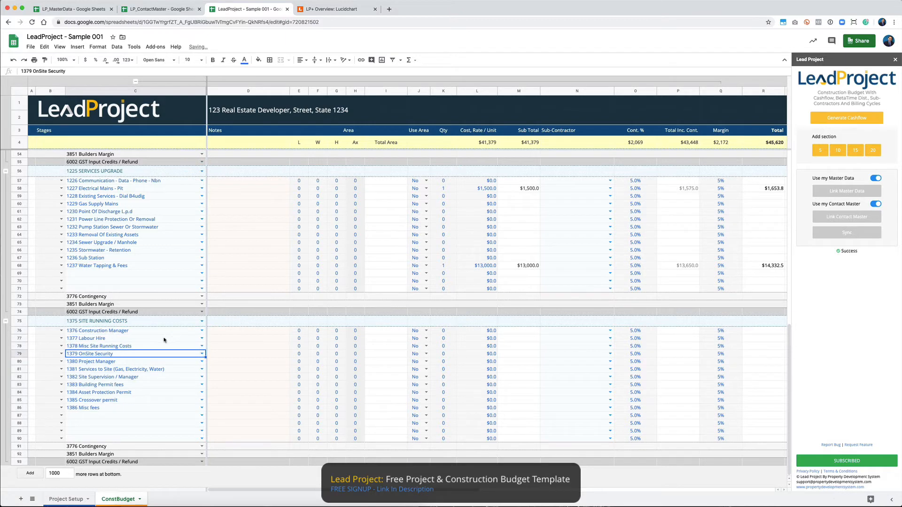
{"action": "left_click", "coordinate": [134, 331]}
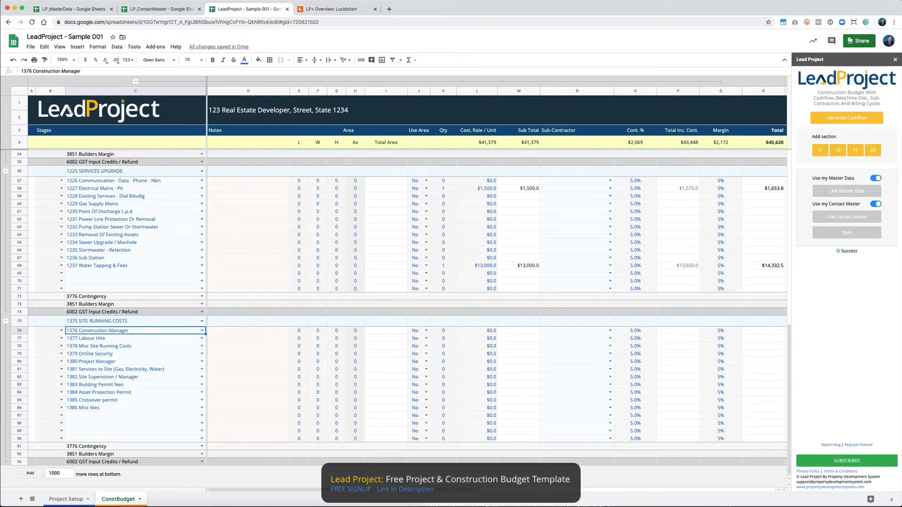
Step: Enter a quantity of 1 and a cost rate of 46400 for 1377 Labour Hire
{"action": "left_click", "coordinate": [443, 339]}
{"action": "type", "text": "1"}
{"action": "key", "text": "Tab"}
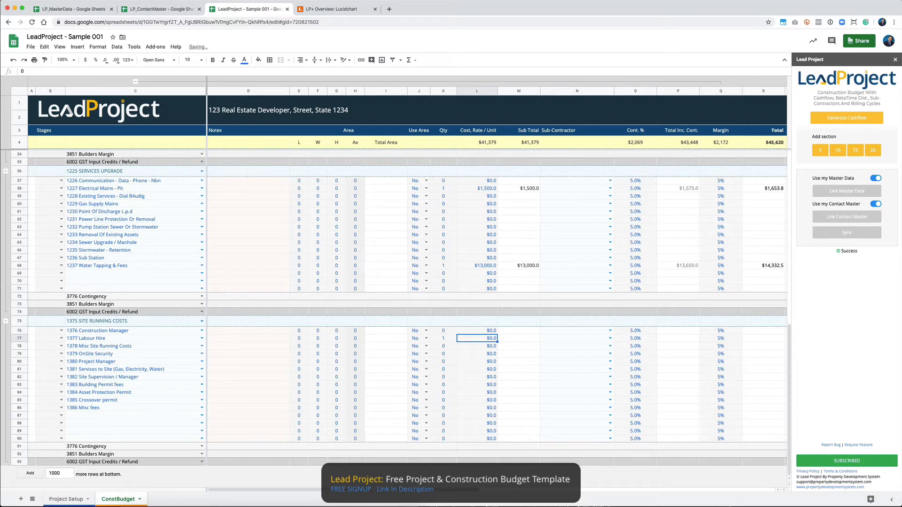
{"action": "type", "text": "46400"}
{"action": "key", "text": "Return"}
{"action": "key", "text": "Left"}
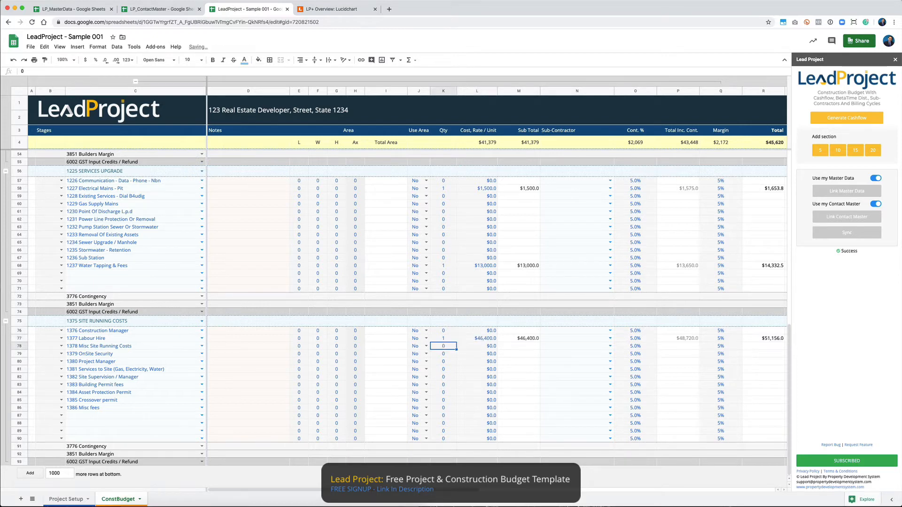
Step: Enter a quantity of 1 and a cost rate of 7000 for 1379 OnSite Security
{"action": "key", "text": "Down"}
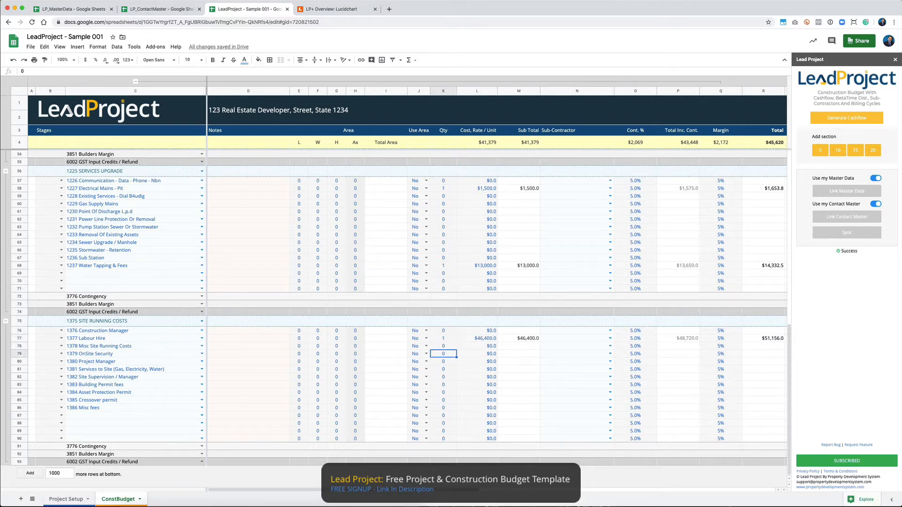
{"action": "type", "text": "1"}
{"action": "key", "text": "Tab"}
{"action": "type", "text": "7000"}
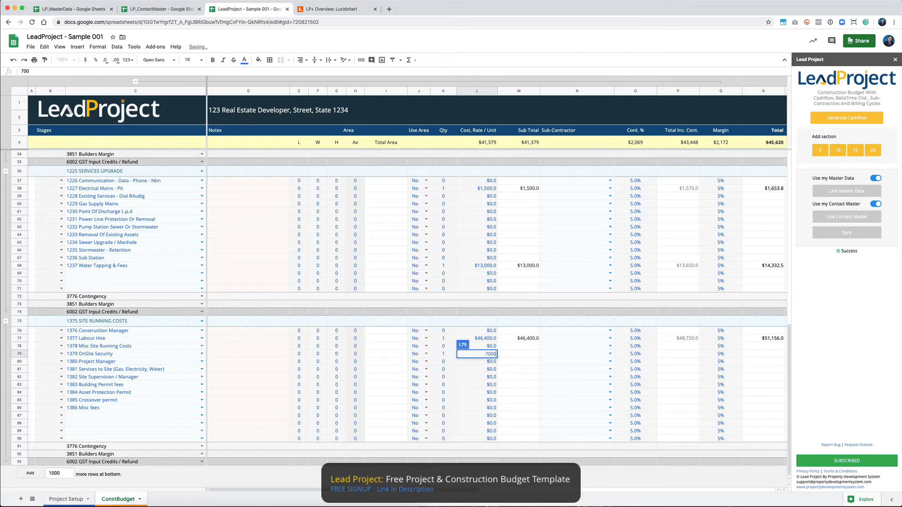
{"action": "key", "text": "Return"}
Step: Enter a cost rate of 84480 and a quantity of 1 for 1382 Site Supervision / Manager
{"action": "key", "text": "Left"}
{"action": "key", "text": "Down"}
{"action": "key", "text": "Down"}
{"action": "key", "text": "Down"}
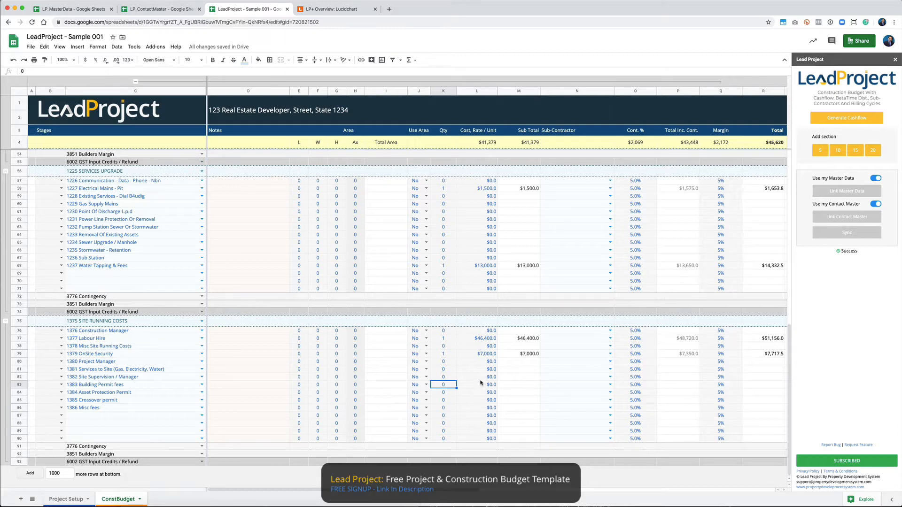
{"action": "left_click", "coordinate": [489, 377]}
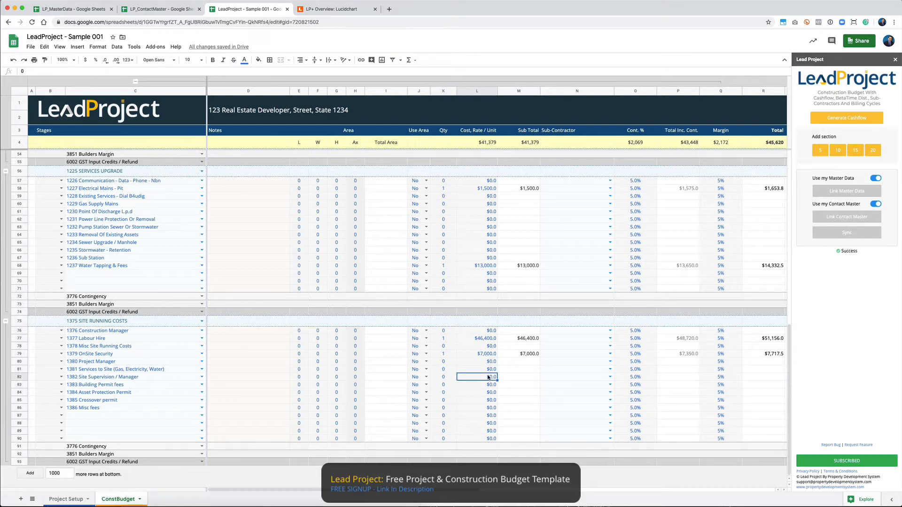
{"action": "type", "text": "84480"}
{"action": "key", "text": "Return"}
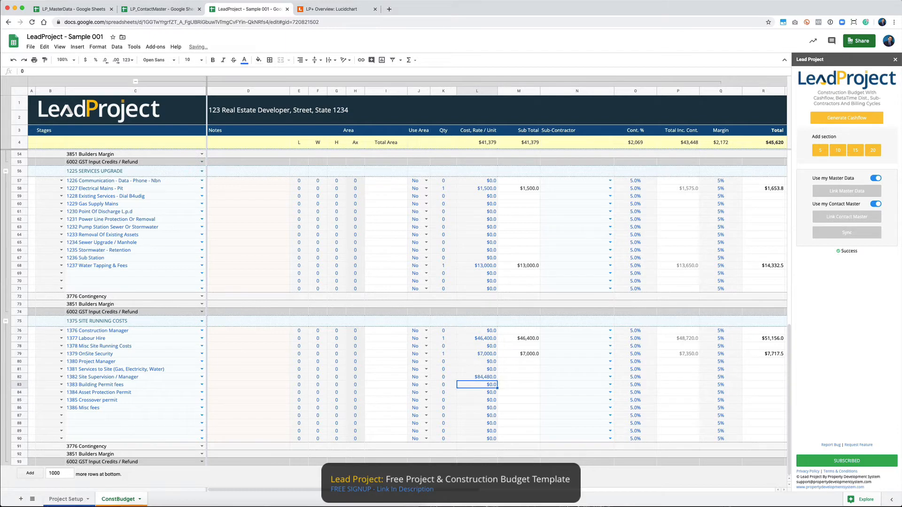
{"action": "key", "text": "Up"}
{"action": "key", "text": "Left"}
{"action": "key", "text": "Left"}
{"action": "key", "text": "Right"}
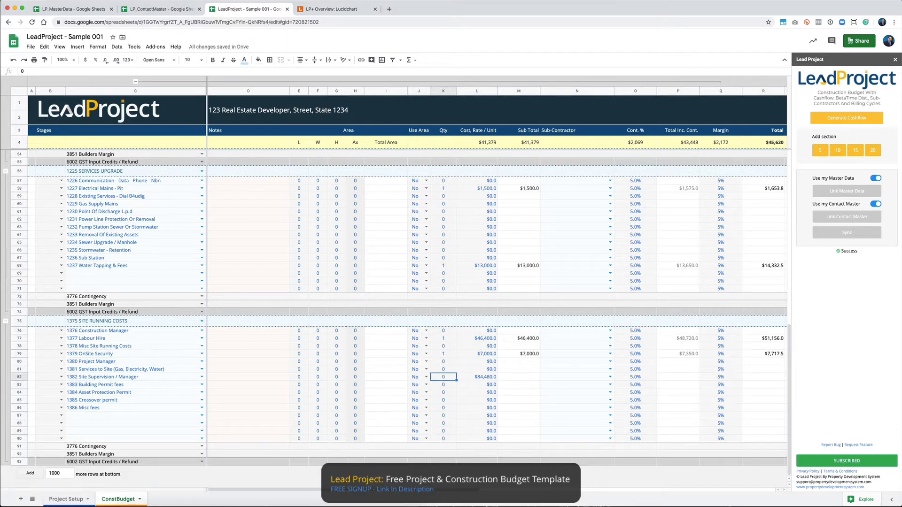
{"action": "type", "text": "1"}
{"action": "key", "text": "Return"}
{"action": "key", "text": "Up"}
{"action": "key", "text": "Left"}
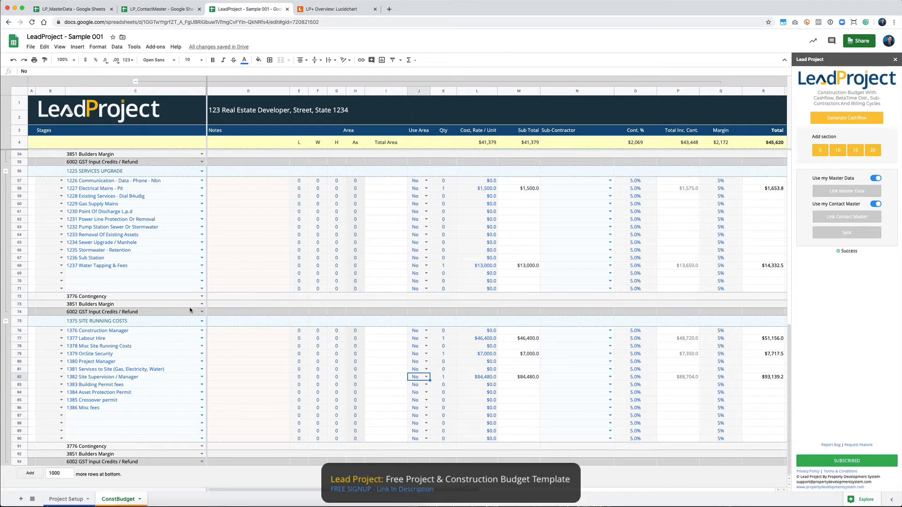
Step: Enlarge the page and review the cost items in the services upgrade and site running costs sections, returning up to 4000 HIRE ITEMS
{"action": "left_click", "coordinate": [94, 204]}
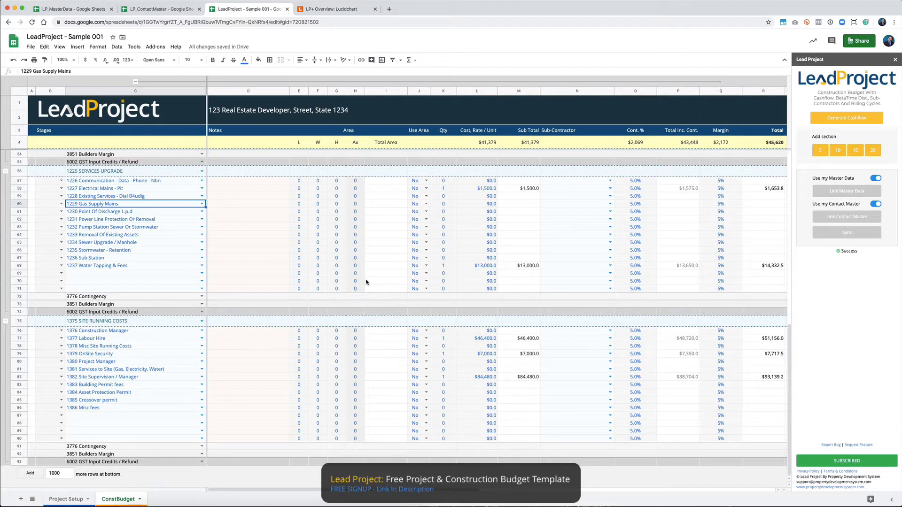
{"action": "key", "text": "super+equal"}
{"action": "key", "text": "super+equal"}
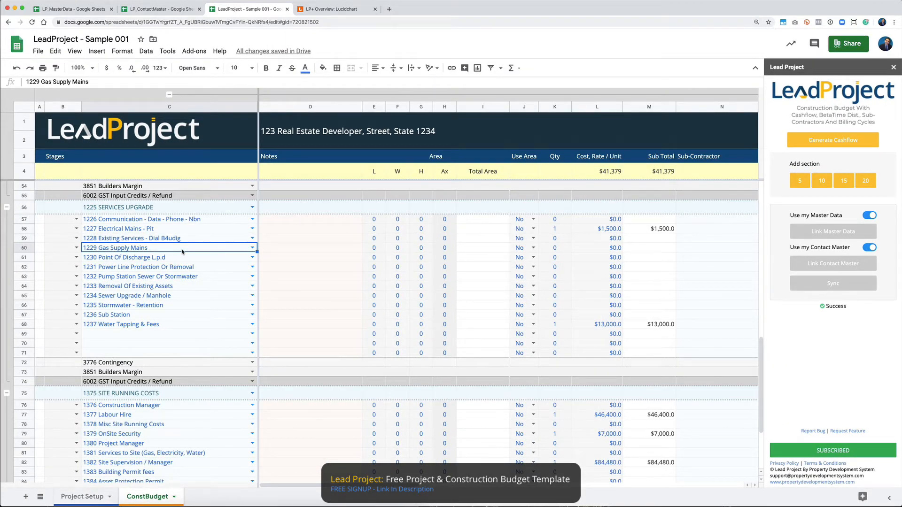
{"action": "left_click", "coordinate": [91, 297]}
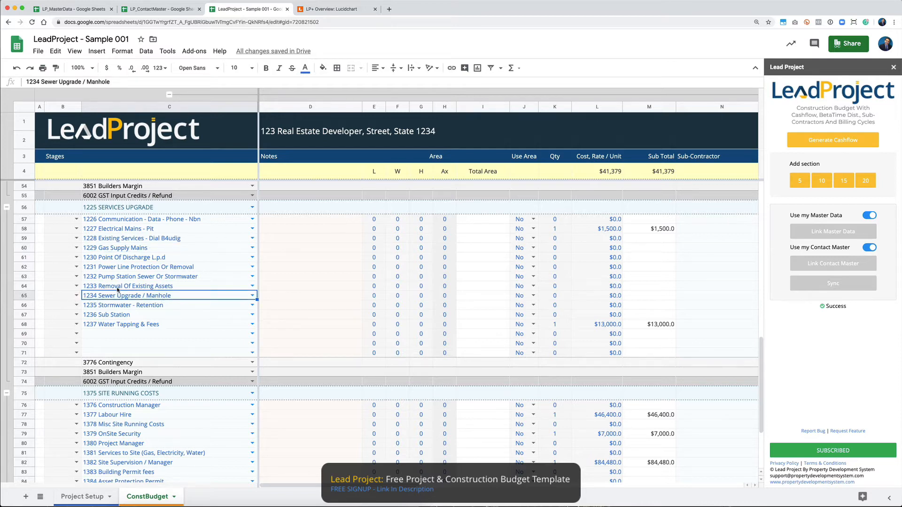
{"action": "scroll", "coordinate": [117, 290], "scroll_direction": "down", "scroll_amount": 5}
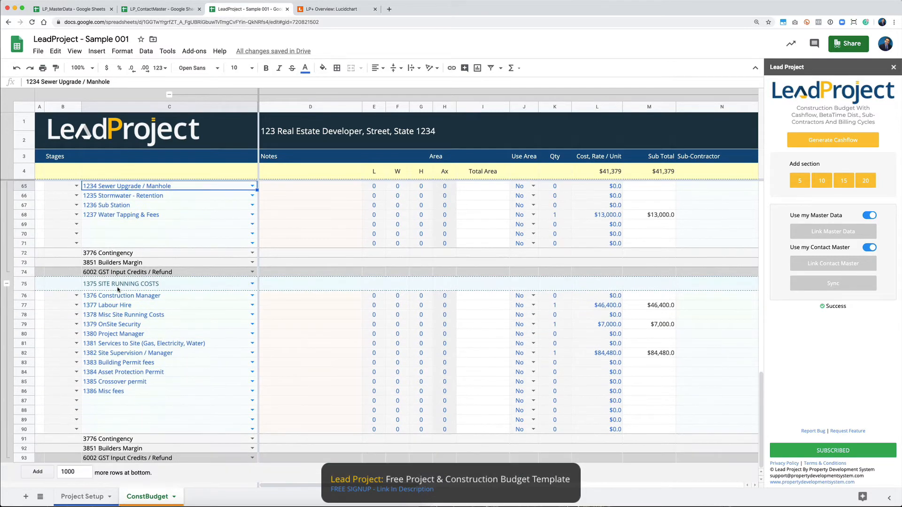
{"action": "left_click", "coordinate": [125, 382]}
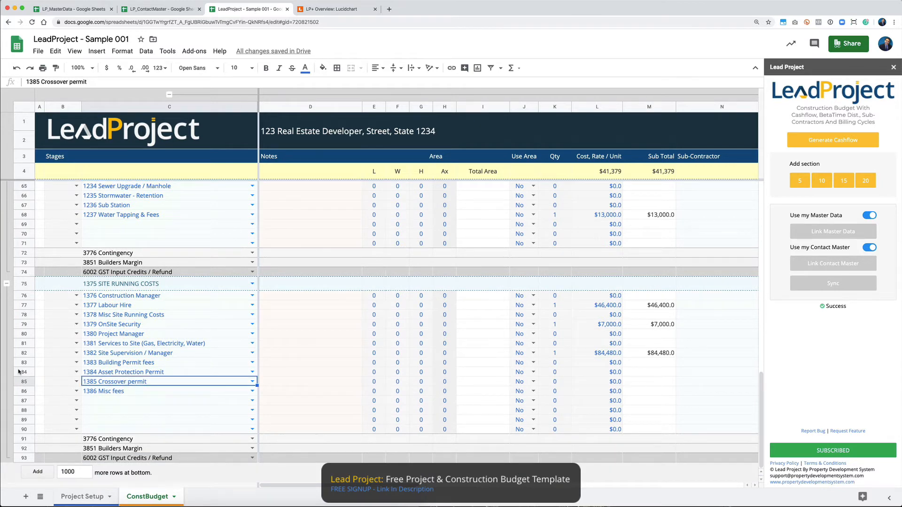
{"action": "scroll", "coordinate": [160, 328], "scroll_direction": "up", "scroll_amount": 15}
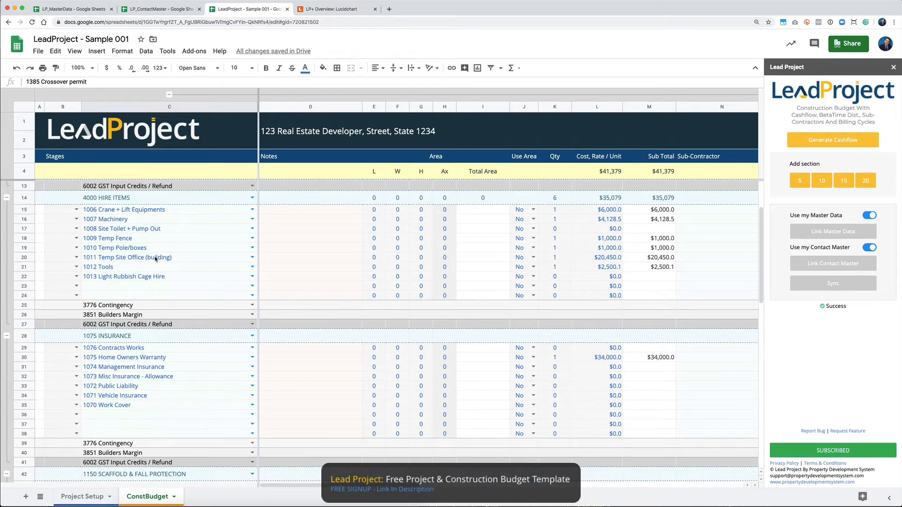
Step: Enter a length of 10 and an Ax multiplier of 5 for 1009 Temp Fence under HIRE ITEMS
{"action": "left_click", "coordinate": [139, 240]}
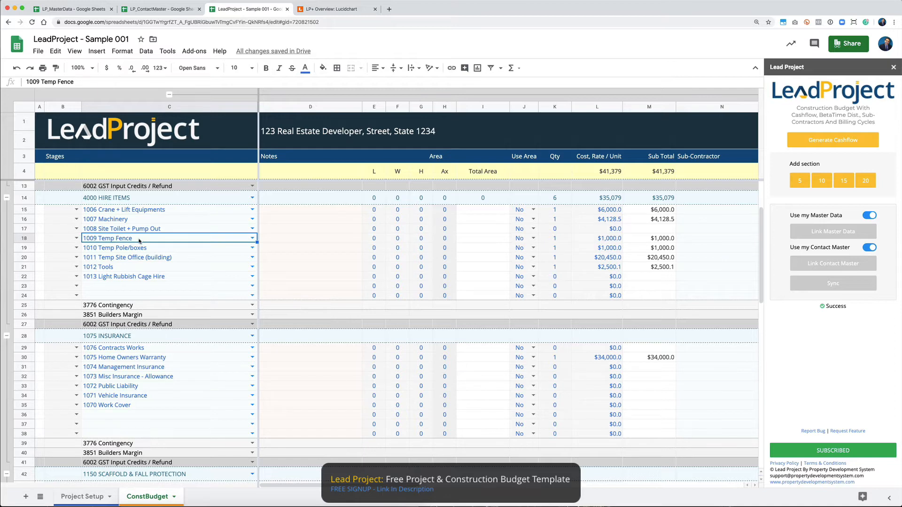
{"action": "left_click", "coordinate": [372, 239]}
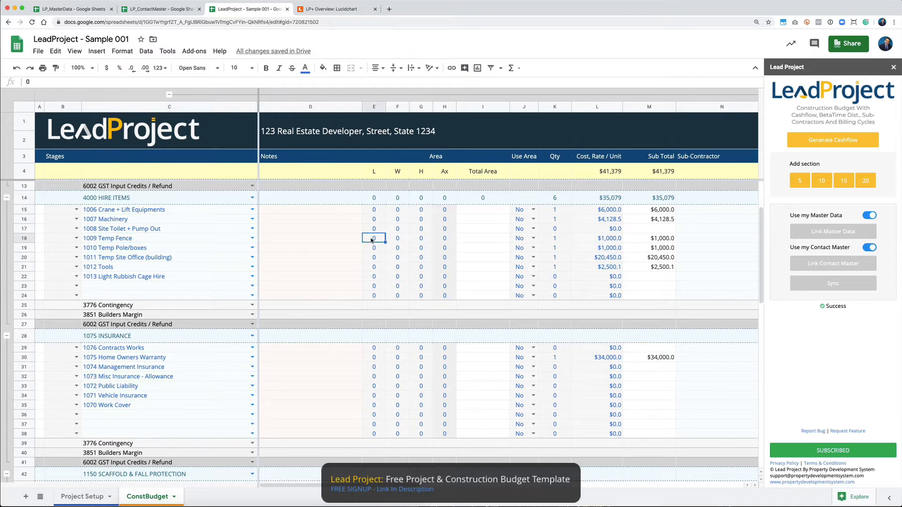
{"action": "type", "text": "10"}
{"action": "key", "text": "Tab"}
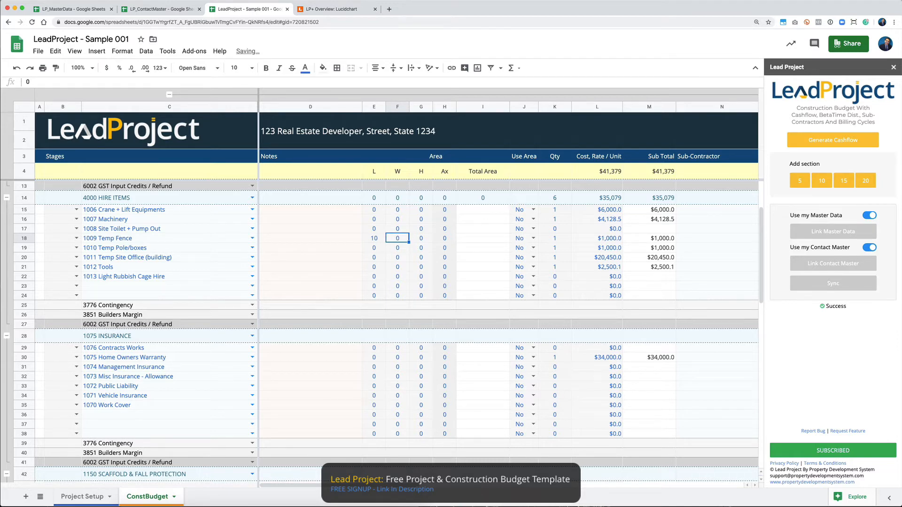
{"action": "key", "text": "Right"}
{"action": "key", "text": "Left"}
{"action": "key", "text": "Left"}
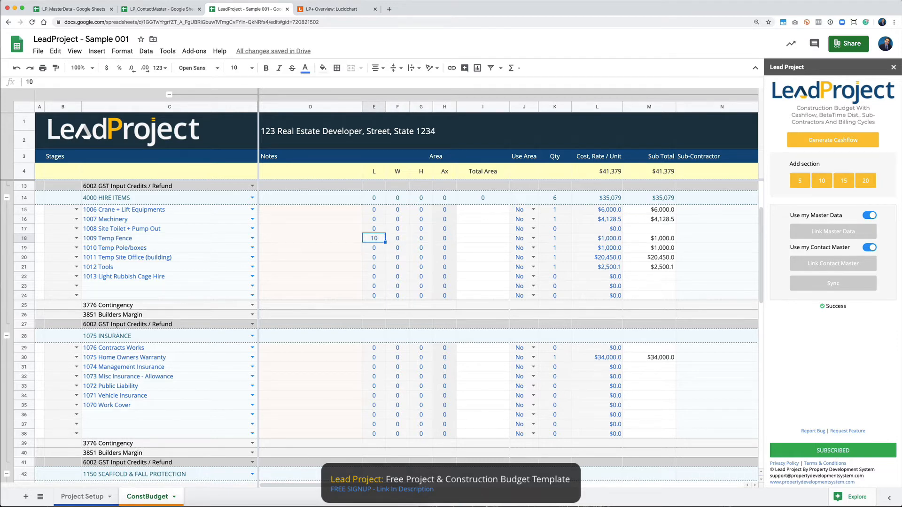
{"action": "key", "text": "Right"}
{"action": "key", "text": "Right"}
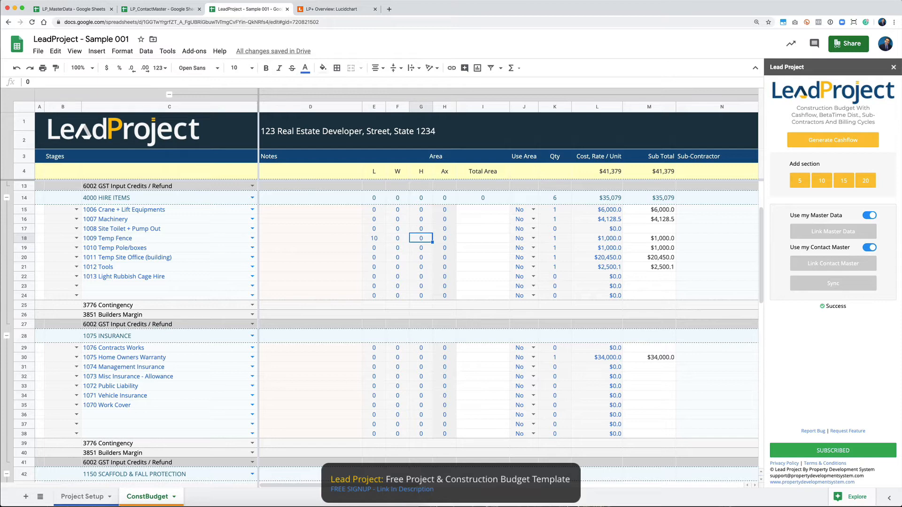
{"action": "key", "text": "Right"}
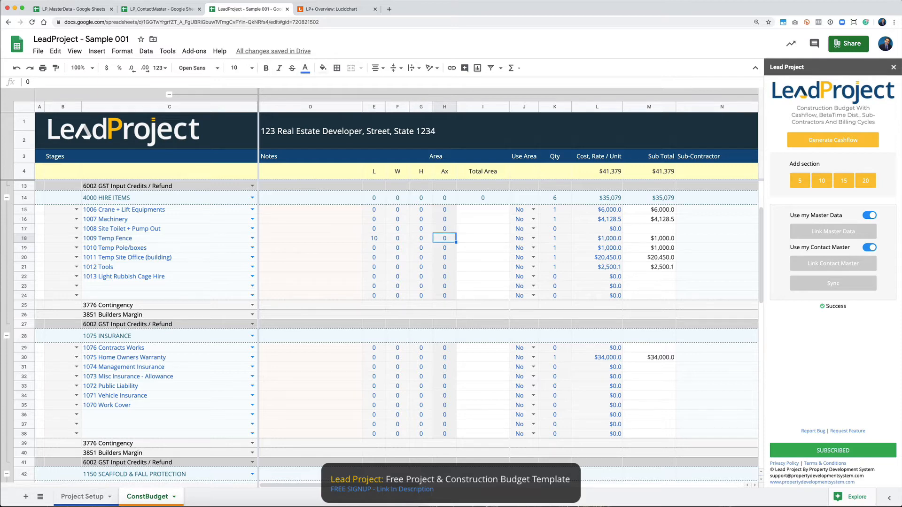
{"action": "type", "text": "5"}
{"action": "key", "text": "Return"}
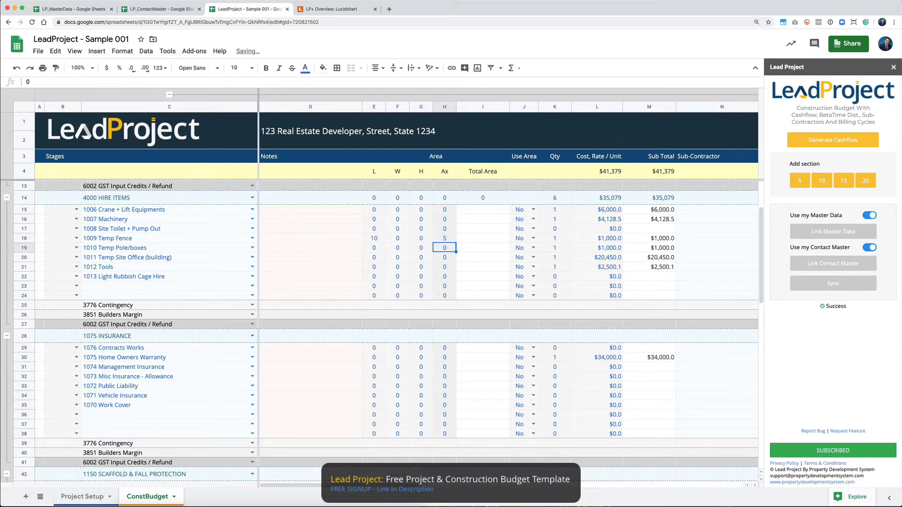
Step: Set Use Area to Yes for 1009 Temp Fence
{"action": "key", "text": "Up"}
{"action": "key", "text": "Right"}
{"action": "key", "text": "Right"}
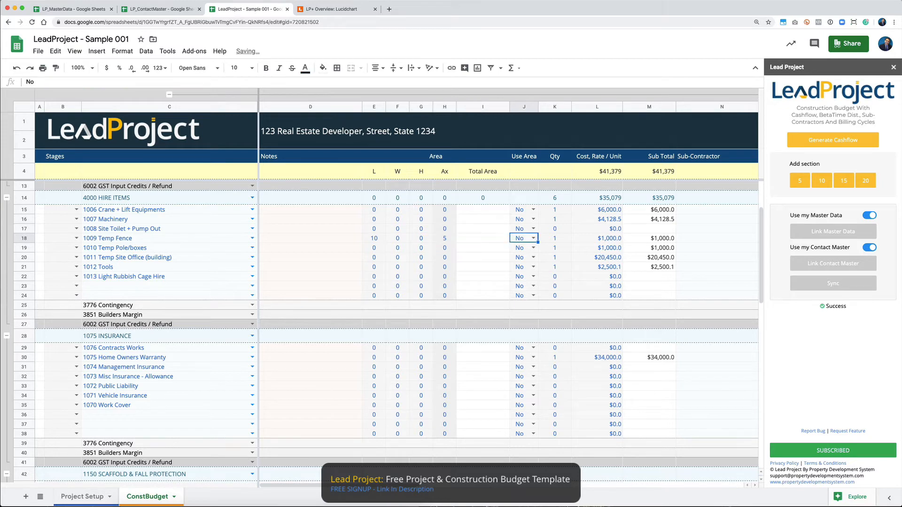
{"action": "left_click", "coordinate": [533, 238]}
{"action": "left_click", "coordinate": [520, 262]}
Step: Enter a width of 1 and a height of 1 for 1009 Temp Fence
{"action": "left_click", "coordinate": [397, 239]}
{"action": "type", "text": "1"}
{"action": "key", "text": "Tab"}
{"action": "type", "text": "1"}
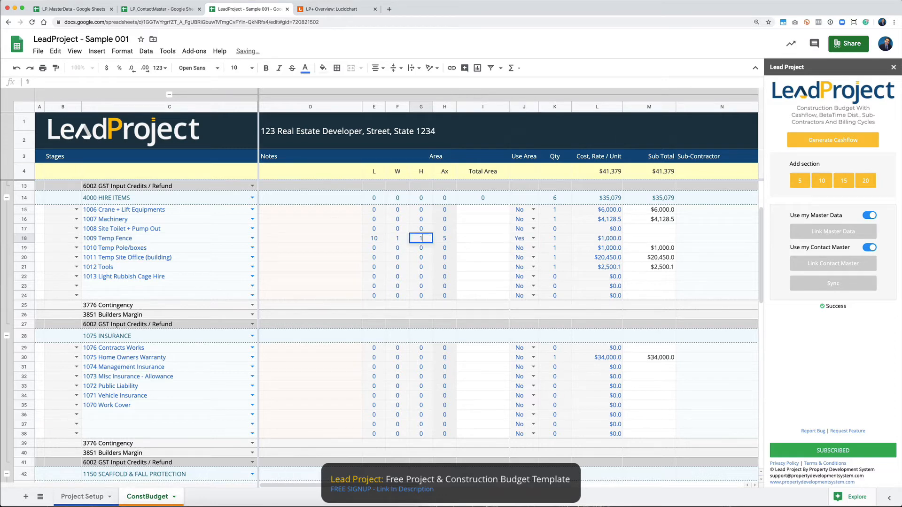
{"action": "key", "text": "Tab"}
{"action": "key", "text": "Tab"}
{"action": "key", "text": "Tab"}
{"action": "key", "text": "Tab"}
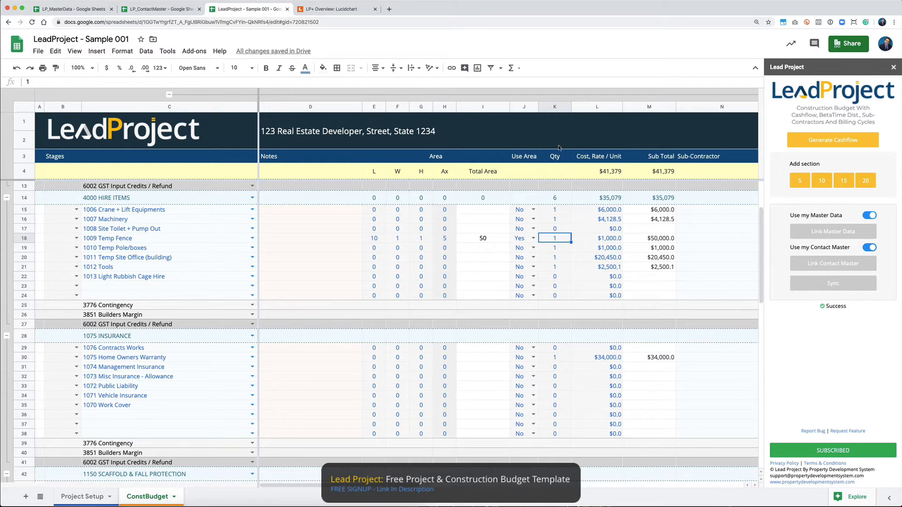
Step: Examine the quantity, total area, cost rate and sub total cells of the 1009 Temp Fence row
{"action": "scroll", "coordinate": [563, 232], "scroll_direction": "right", "scroll_amount": 5}
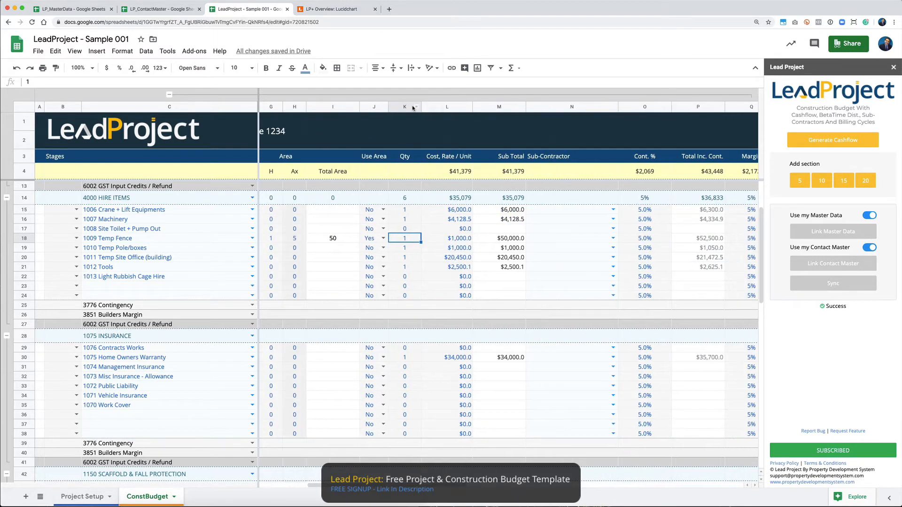
{"action": "left_click", "coordinate": [413, 107]}
{"action": "left_click", "coordinate": [396, 241]}
{"action": "left_click", "coordinate": [327, 239]}
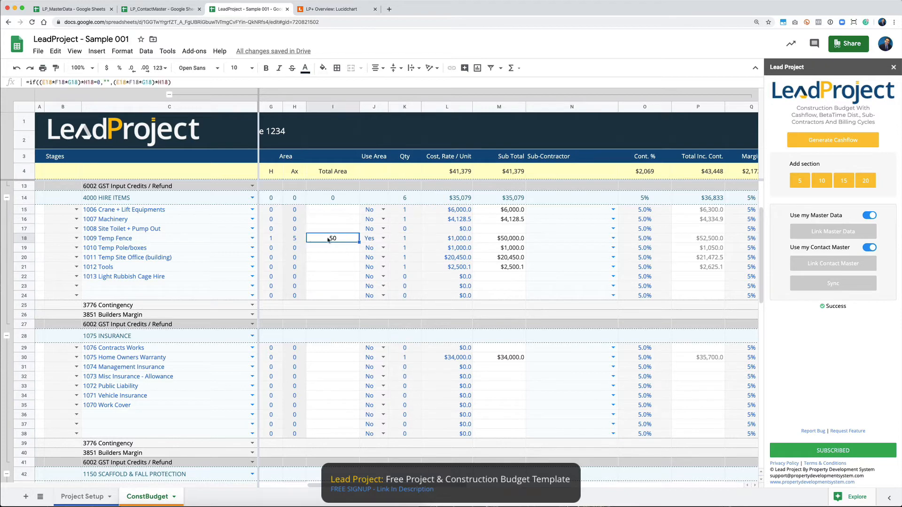
{"action": "left_click", "coordinate": [465, 238]}
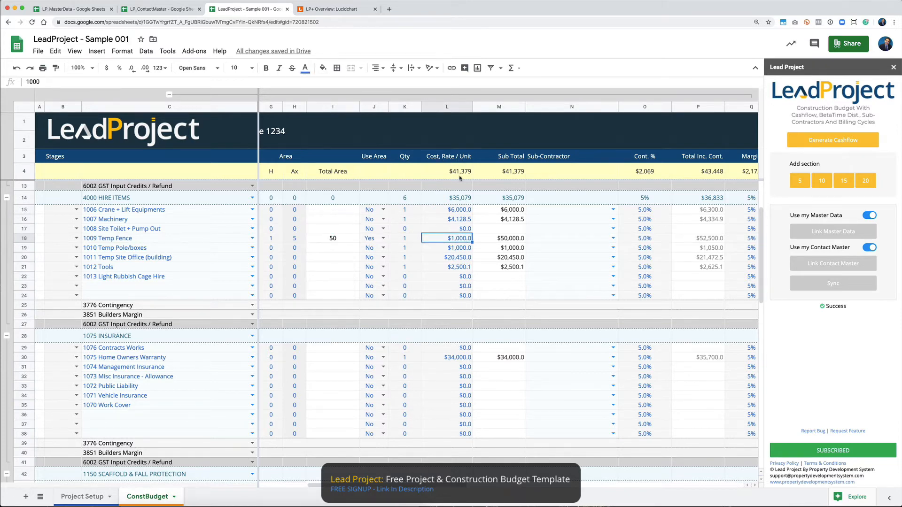
{"action": "left_click", "coordinate": [517, 238]}
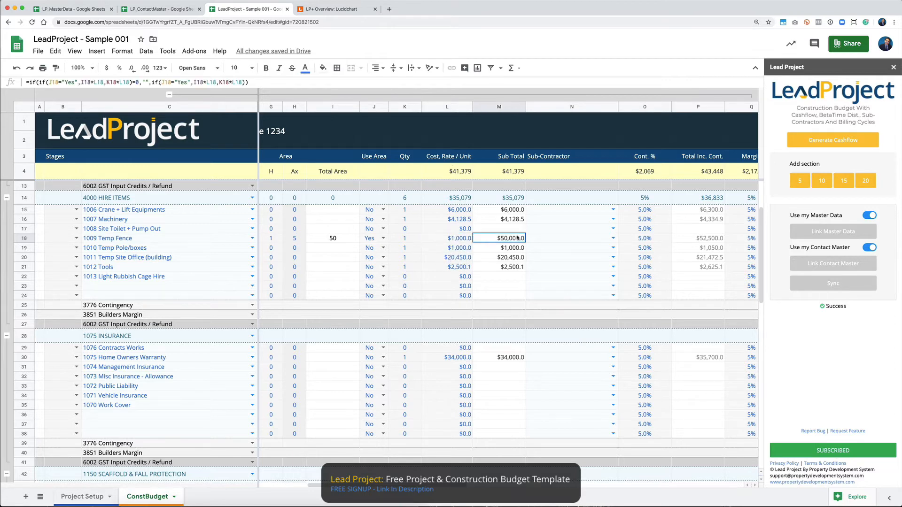
Step: Assign Antennas Today as the sub-contractor for 1009 Temp Fence
{"action": "left_click", "coordinate": [571, 241]}
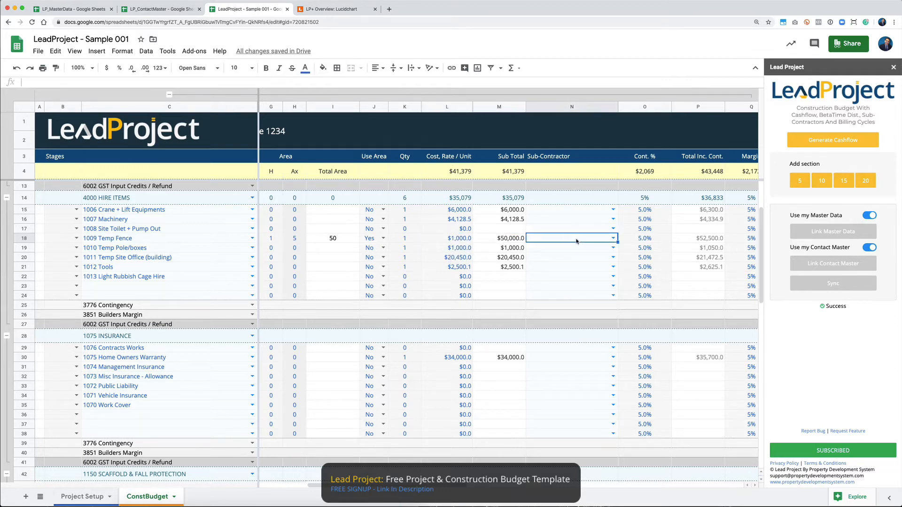
{"action": "scroll", "coordinate": [571, 241], "scroll_direction": "right", "scroll_amount": 2}
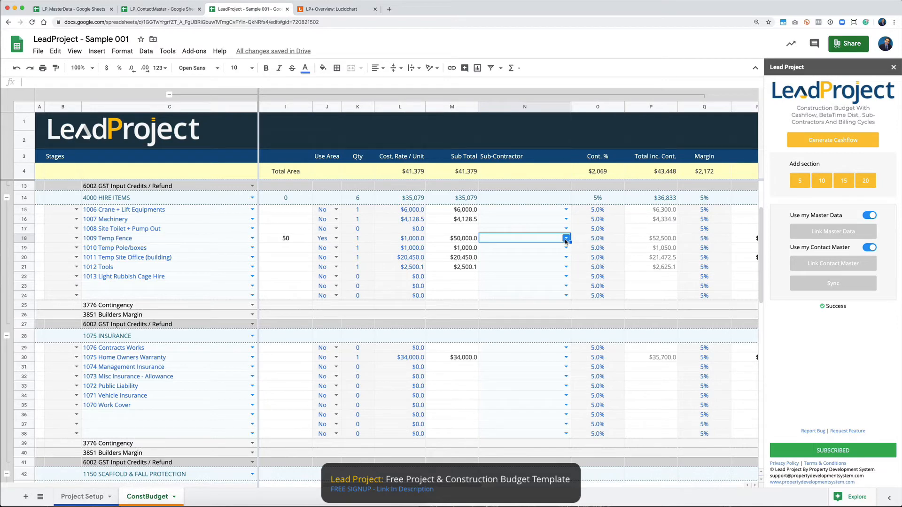
{"action": "left_click", "coordinate": [565, 238]}
{"action": "scroll", "coordinate": [534, 307], "scroll_direction": "down", "scroll_amount": 5}
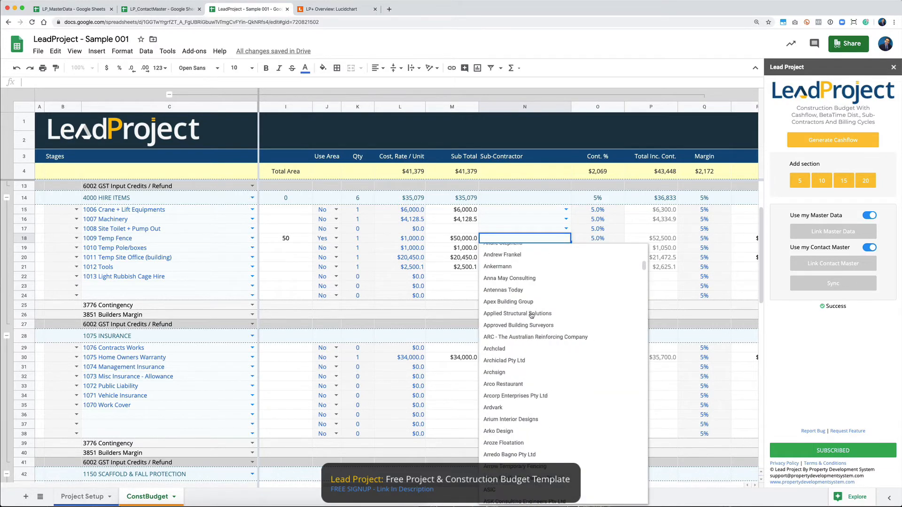
{"action": "left_click", "coordinate": [514, 324]}
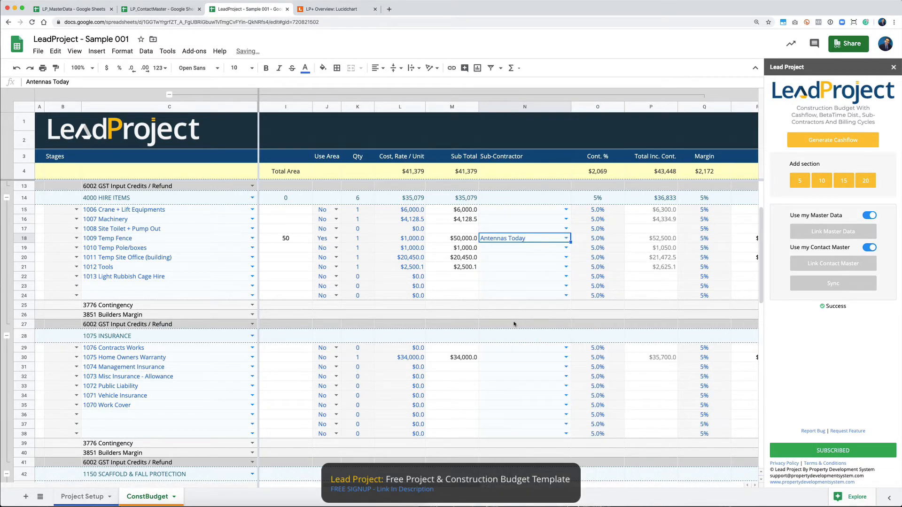
Step: Examine the contingency, margin and total cells of the 1009 Temp Fence row and the grouped NA tax columns
{"action": "scroll", "coordinate": [508, 241], "scroll_direction": "right", "scroll_amount": 2}
{"action": "left_click", "coordinate": [516, 239]}
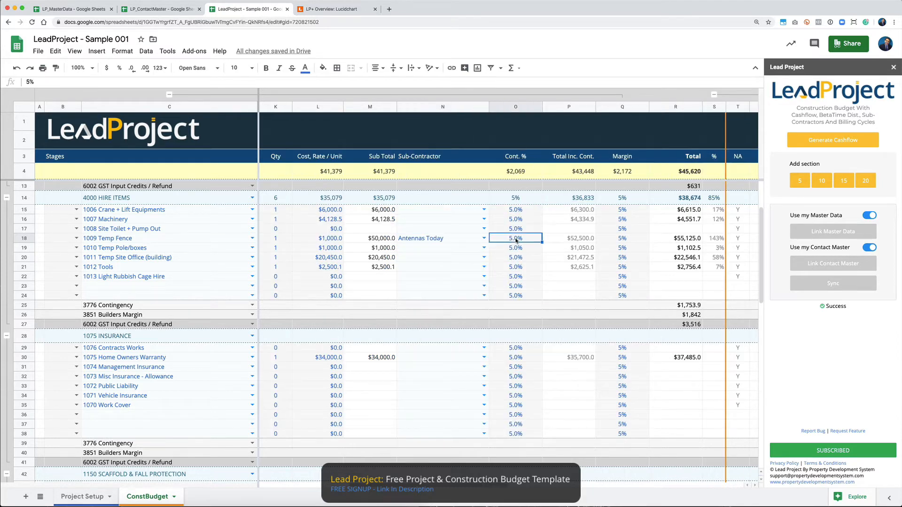
{"action": "scroll", "coordinate": [516, 241], "scroll_direction": "right", "scroll_amount": 2}
{"action": "left_click", "coordinate": [497, 242]}
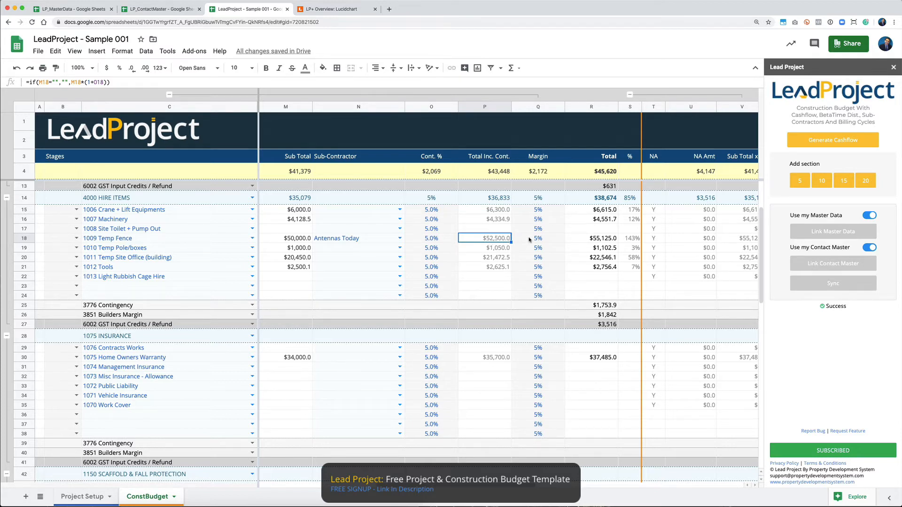
{"action": "left_click", "coordinate": [487, 229]}
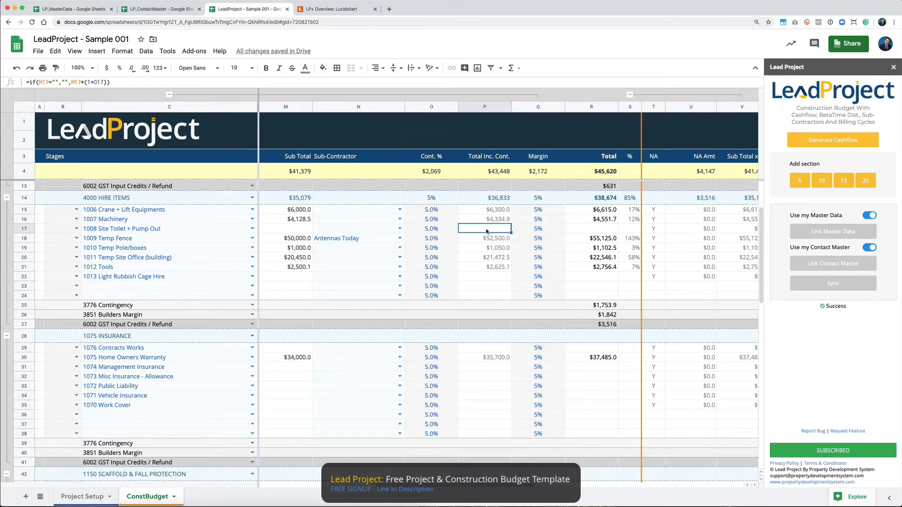
{"action": "left_click", "coordinate": [491, 241]}
{"action": "left_click", "coordinate": [536, 242]}
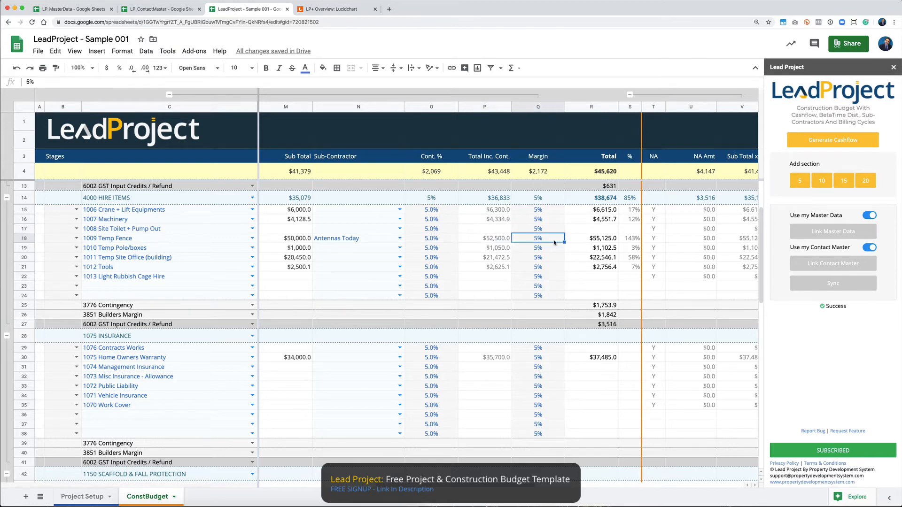
{"action": "scroll", "coordinate": [550, 243], "scroll_direction": "right", "scroll_amount": 5}
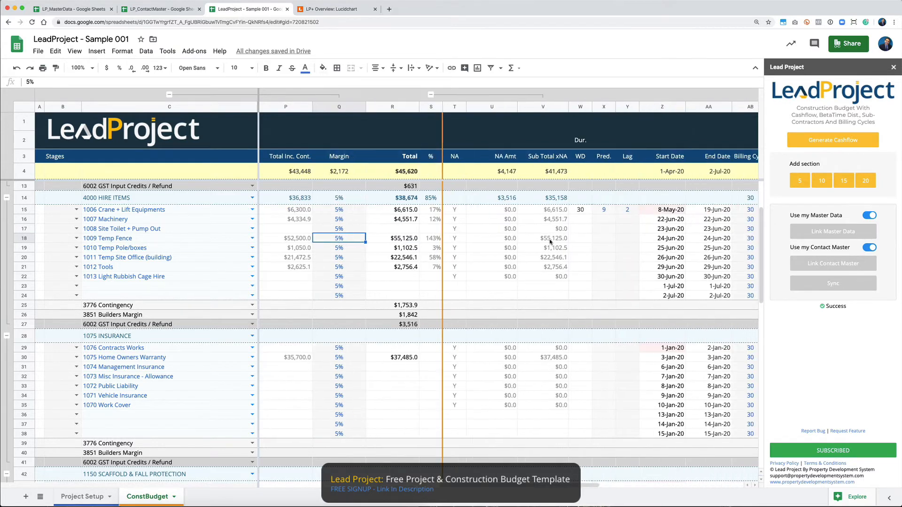
{"action": "left_click", "coordinate": [401, 239]}
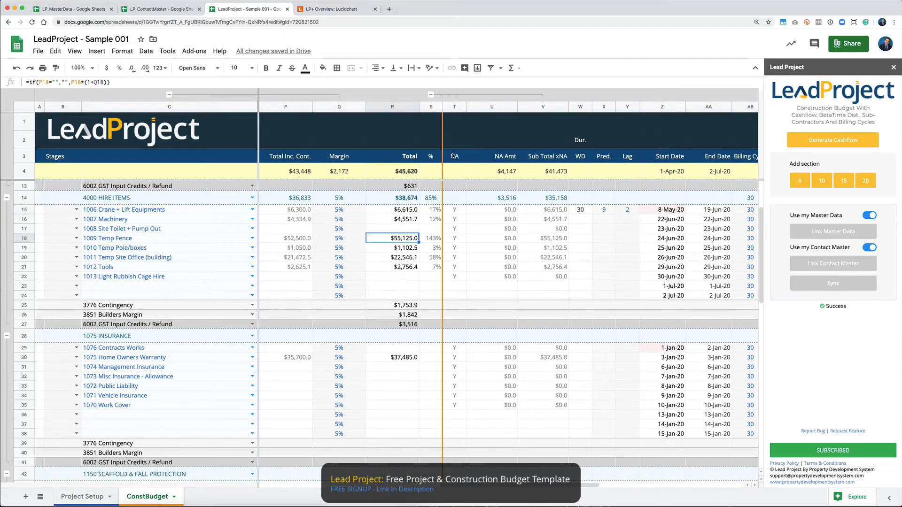
{"action": "left_click", "coordinate": [430, 95]}
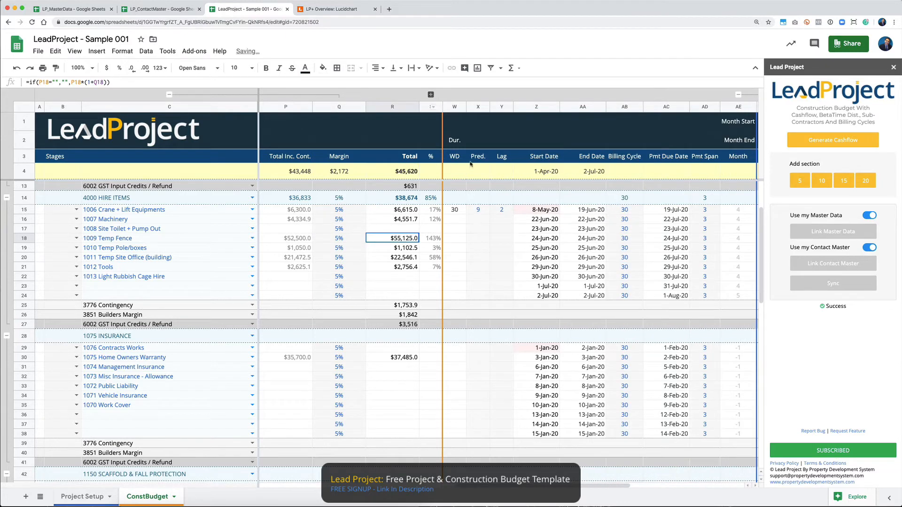
{"action": "left_click", "coordinate": [430, 94]}
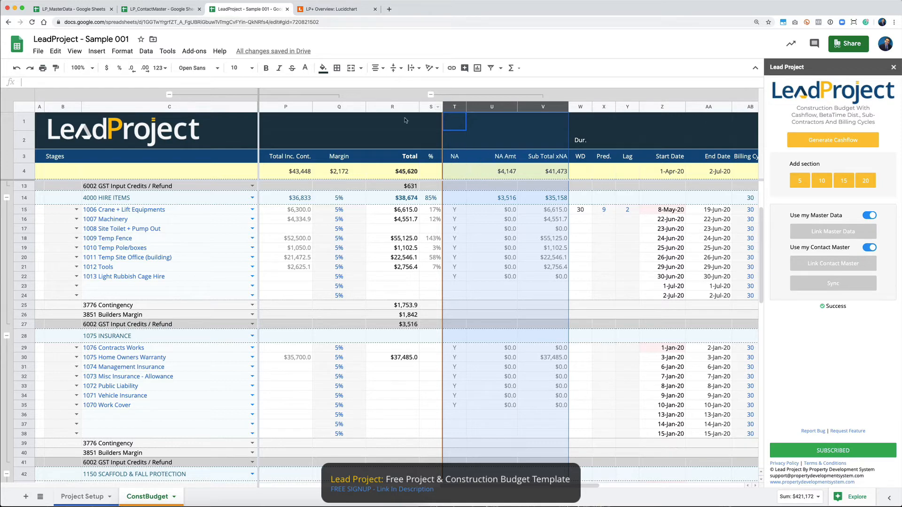
Step: Switch to LP_MasterData and set the company info's tax name to GST and tax rate to 10%
{"action": "left_click", "coordinate": [70, 9]}
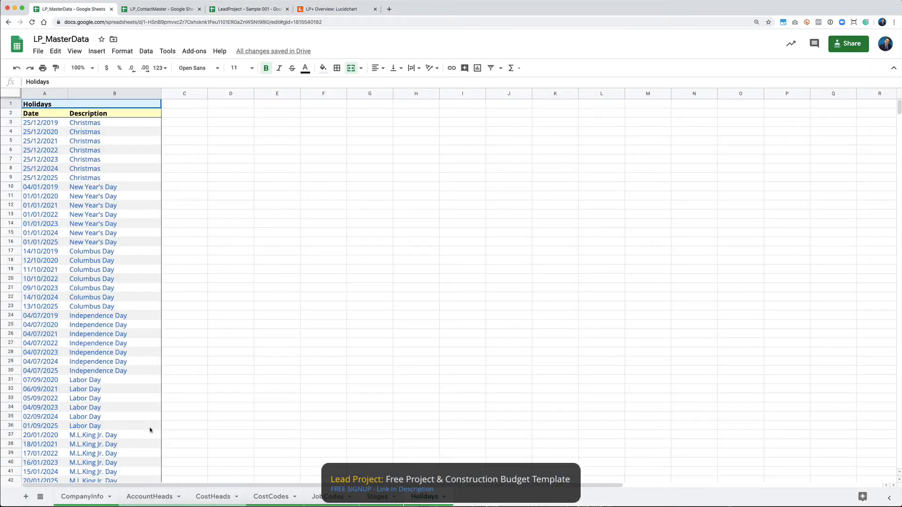
{"action": "left_click", "coordinate": [82, 496]}
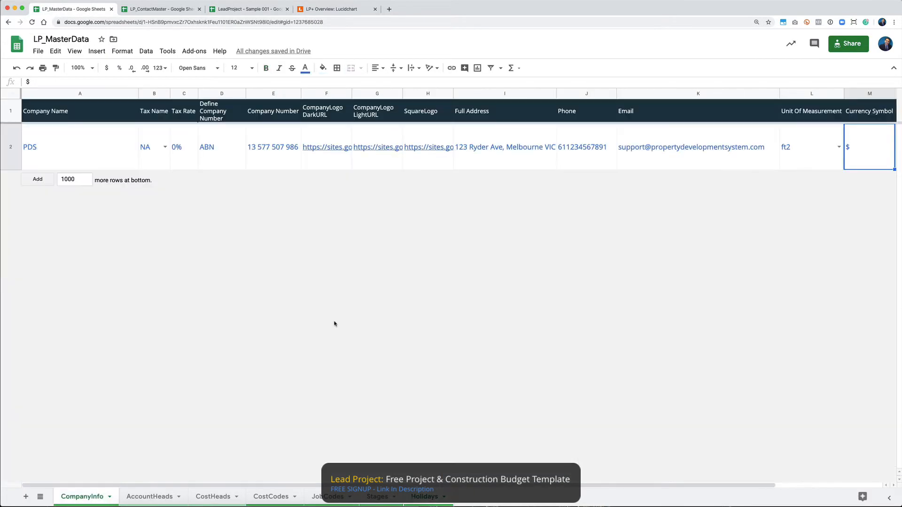
{"action": "left_click", "coordinate": [159, 147]}
{"action": "left_click", "coordinate": [165, 147]}
{"action": "left_click", "coordinate": [162, 188]}
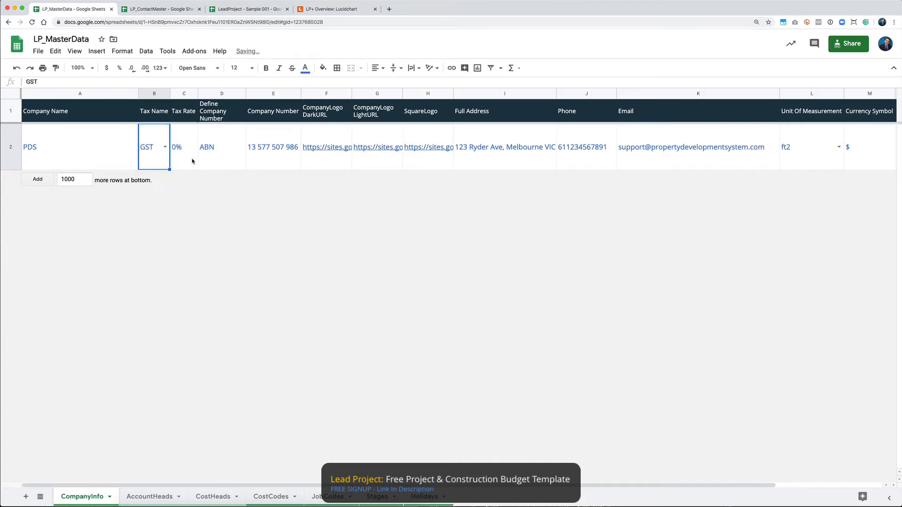
{"action": "left_click", "coordinate": [189, 146]}
{"action": "type", "text": "10"}
{"action": "key", "text": "Return"}
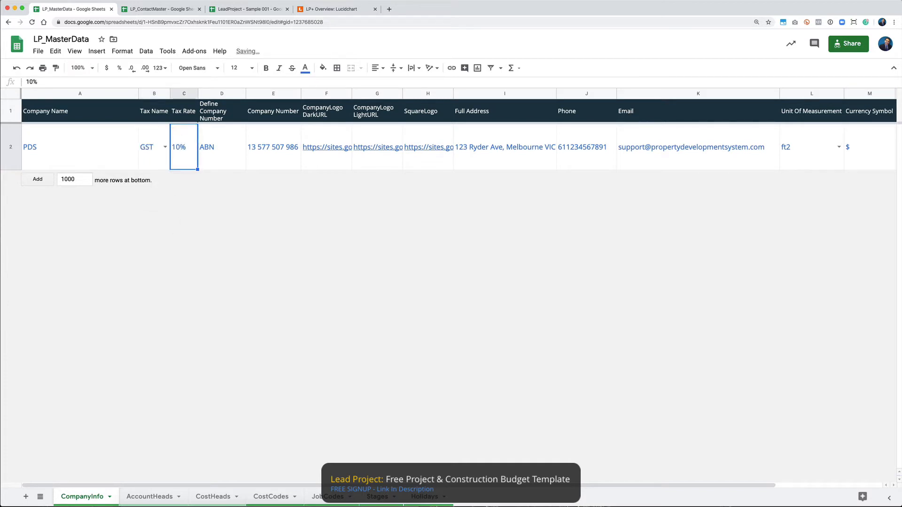
Step: Set the company info's unit of measurement to m2
{"action": "key", "text": "Right"}
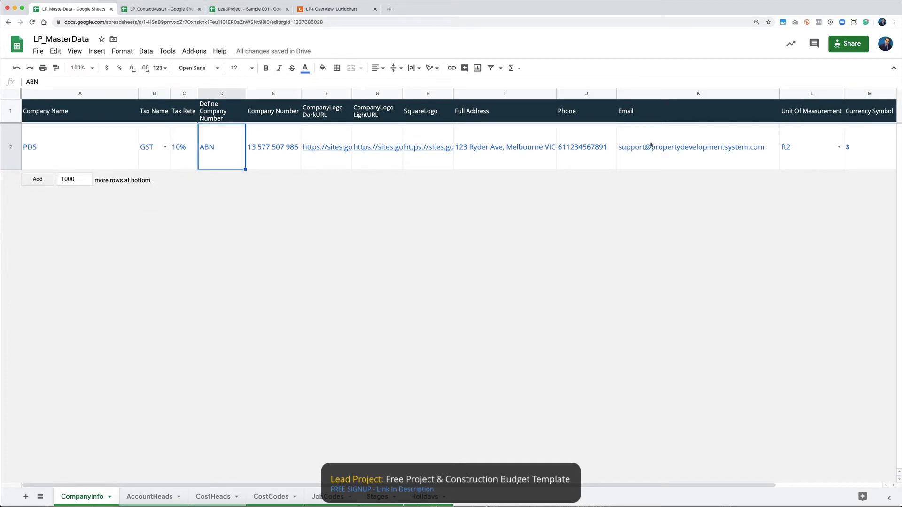
{"action": "left_click", "coordinate": [791, 151]}
{"action": "left_click", "coordinate": [839, 147]}
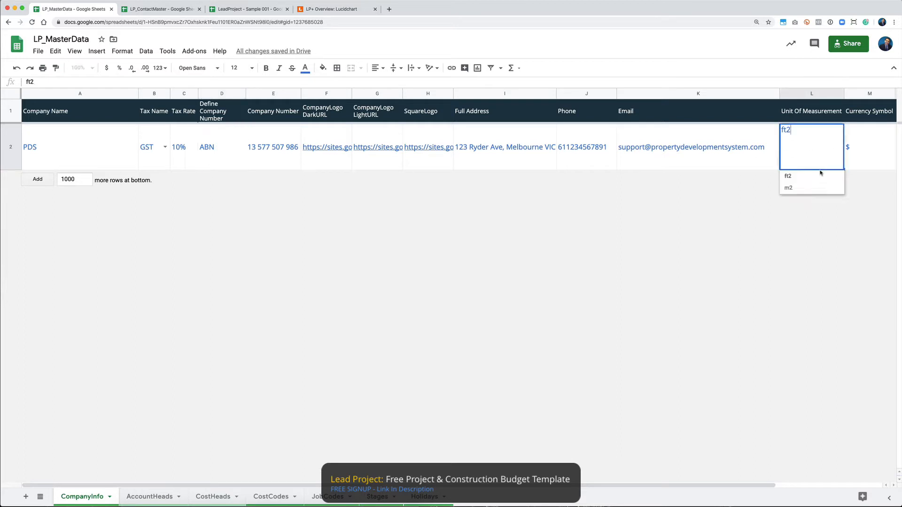
{"action": "left_click", "coordinate": [793, 189]}
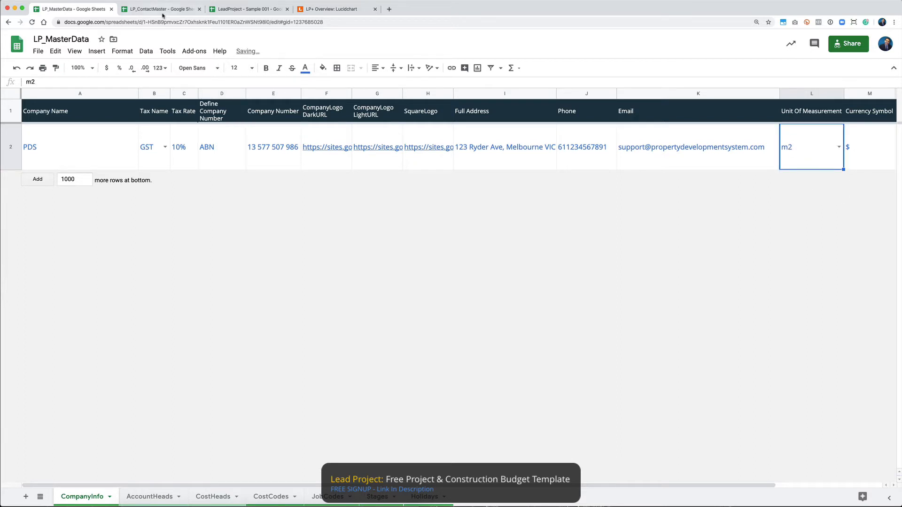
Step: Return to the LeadProject - Sample 001 budget, collapse the NA tax columns and select the Temp Fence total
{"action": "left_click", "coordinate": [245, 11]}
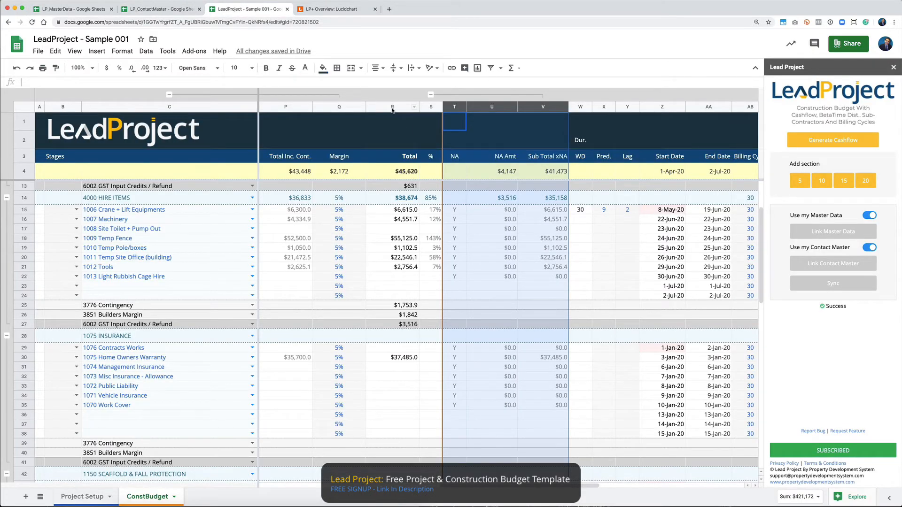
{"action": "left_click", "coordinate": [430, 95]}
{"action": "left_click", "coordinate": [405, 237]}
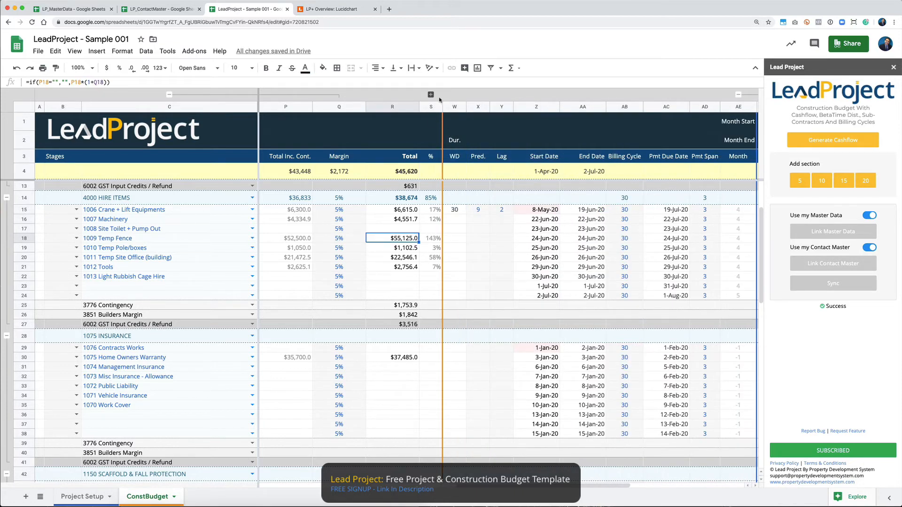
Step: Set the duration of the 1009 Temp Fence item to 3 working days
{"action": "scroll", "coordinate": [485, 260], "scroll_direction": "right", "scroll_amount": 5}
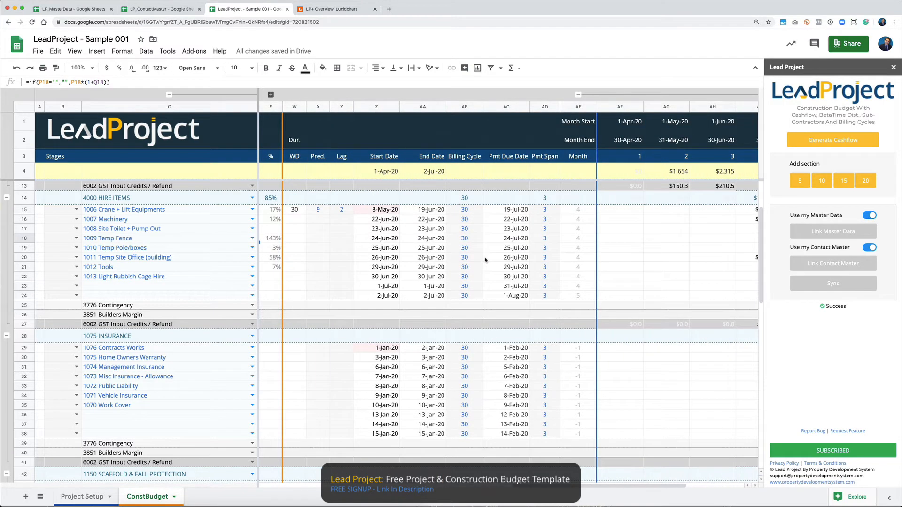
{"action": "scroll", "coordinate": [485, 259], "scroll_direction": "left", "scroll_amount": 3}
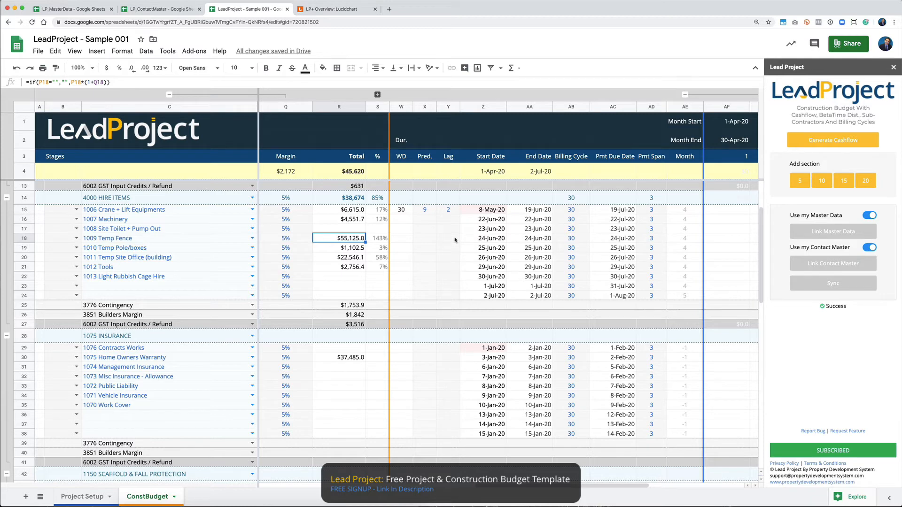
{"action": "left_click", "coordinate": [400, 239]}
{"action": "left_click", "coordinate": [33, 239]}
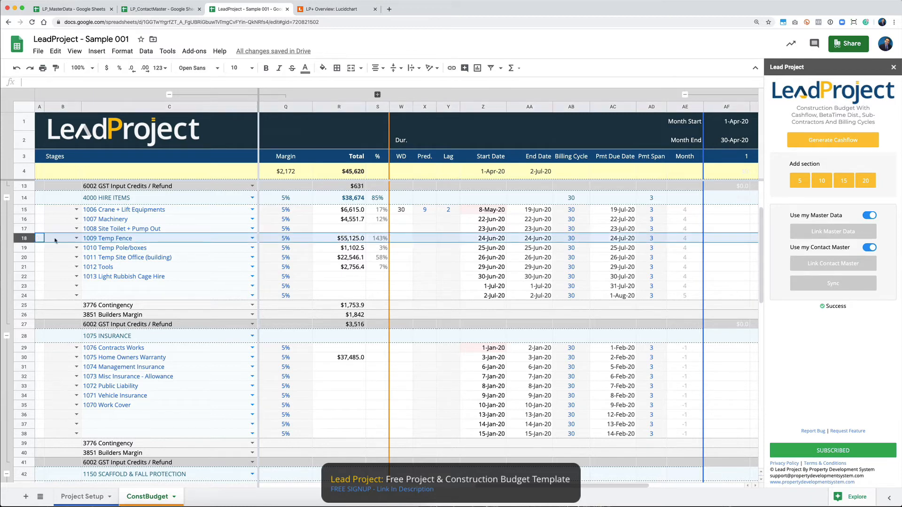
{"action": "left_click", "coordinate": [410, 240]}
{"action": "type", "text": "3"}
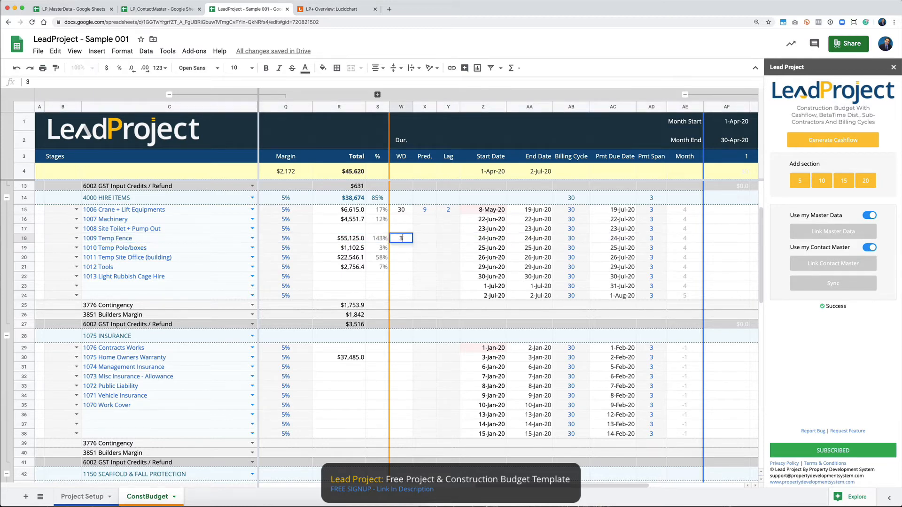
{"action": "key", "text": "Tab"}
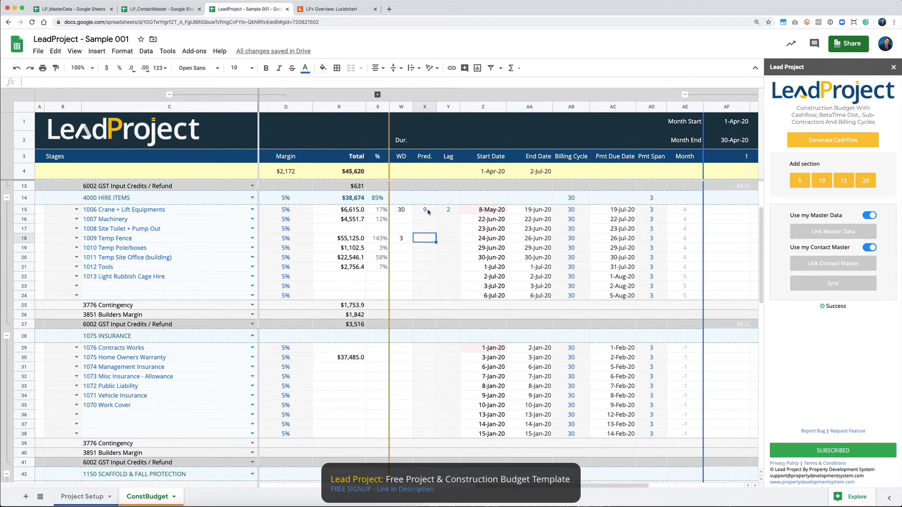
Step: Set the Temp Fence predecessor to row 15, Crane + Lift Equipments, with a lag of 2
{"action": "left_click", "coordinate": [25, 211]}
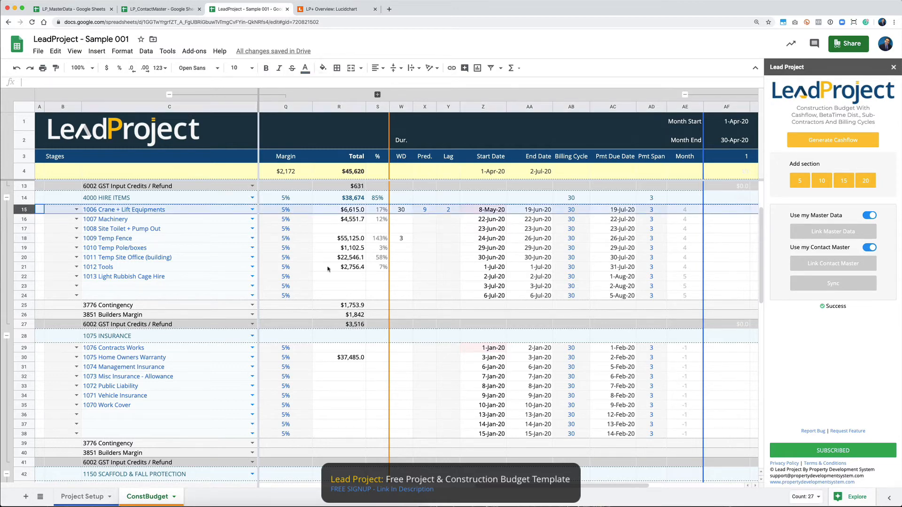
{"action": "left_click", "coordinate": [424, 239]}
{"action": "type", "text": "15"}
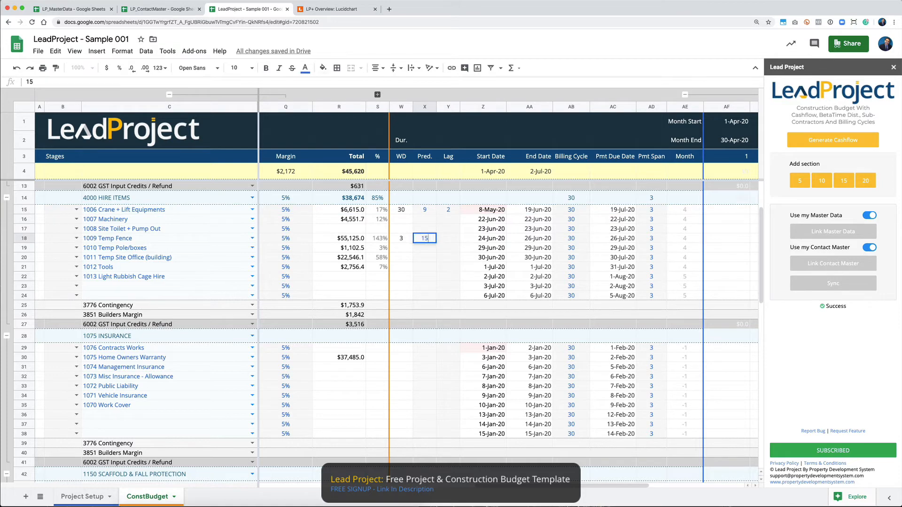
{"action": "key", "text": "Tab"}
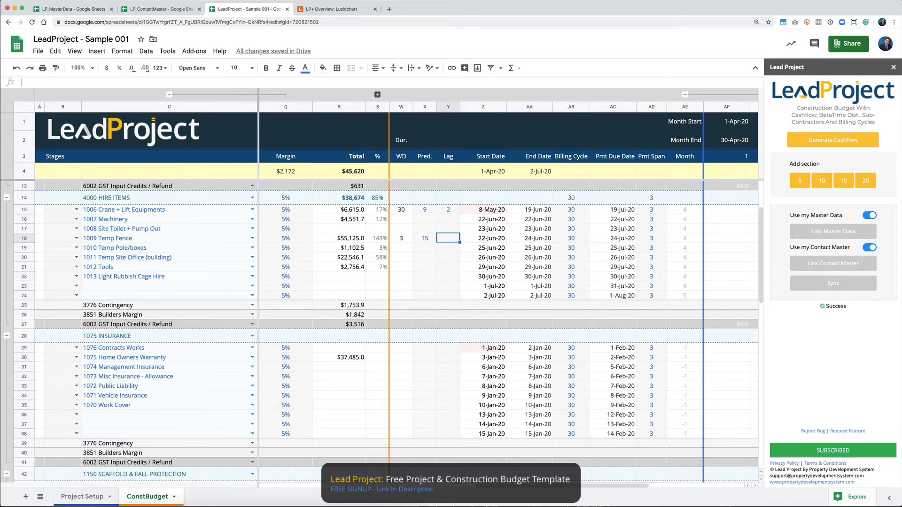
{"action": "type", "text": "2"}
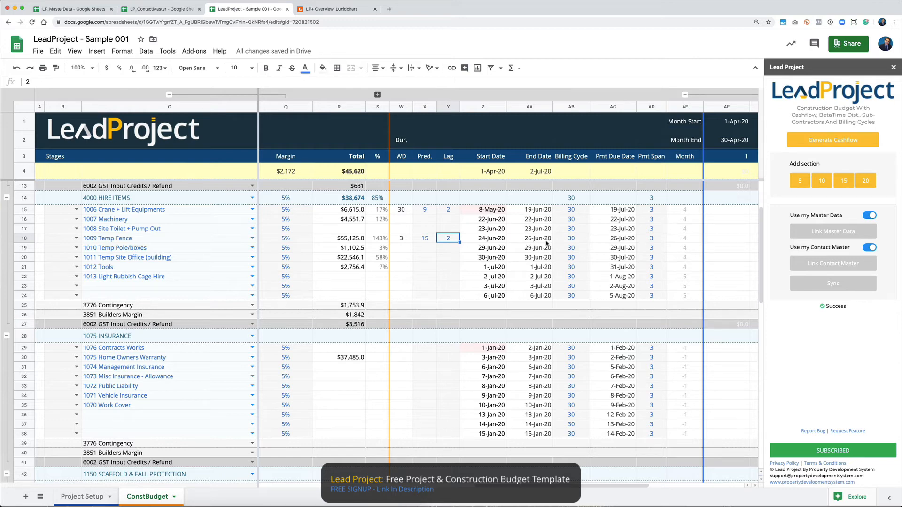
Step: Set the billing cycle of the 1009 Temp Fence row to 15
{"action": "scroll", "coordinate": [546, 243], "scroll_direction": "right", "scroll_amount": 2}
{"action": "left_click", "coordinate": [527, 240]}
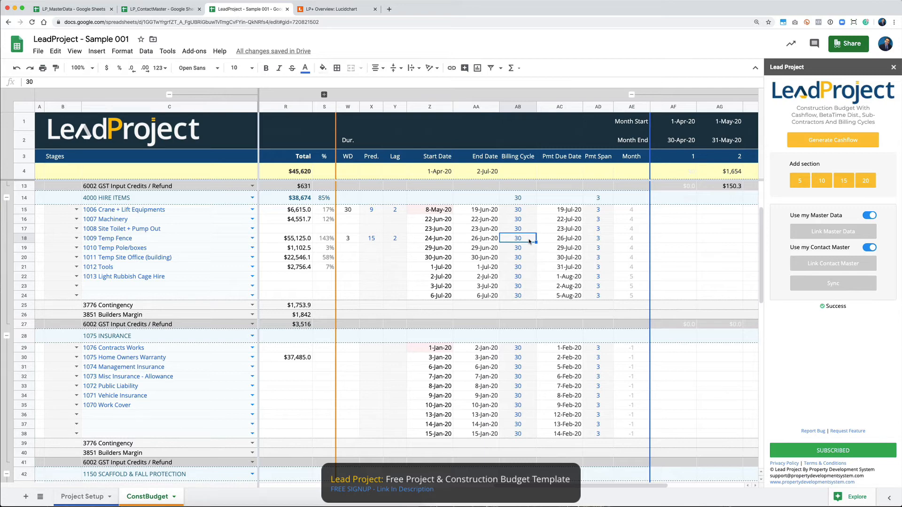
{"action": "type", "text": "15"}
{"action": "key", "text": "Return"}
{"action": "key", "text": "Up"}
{"action": "key", "text": "Right"}
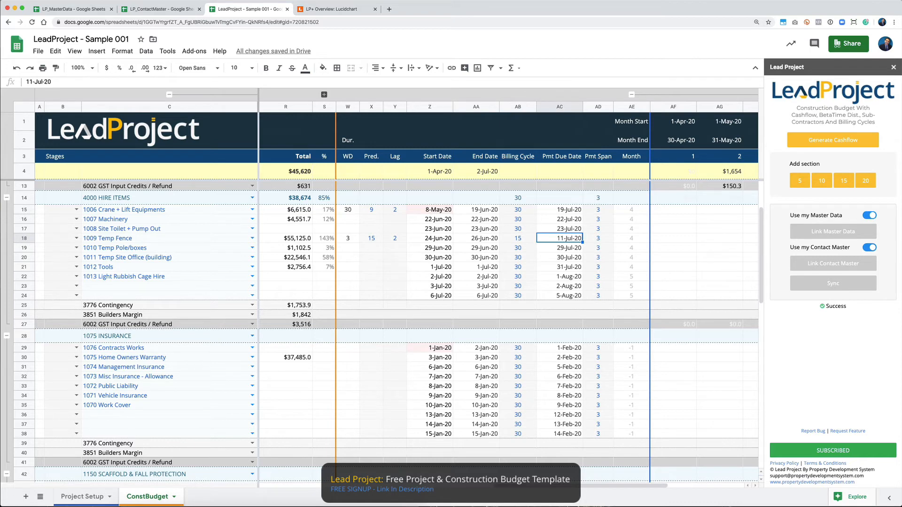
Step: Set the payment span of the 1009 Temp Fence row to 4
{"action": "key", "text": "Right"}
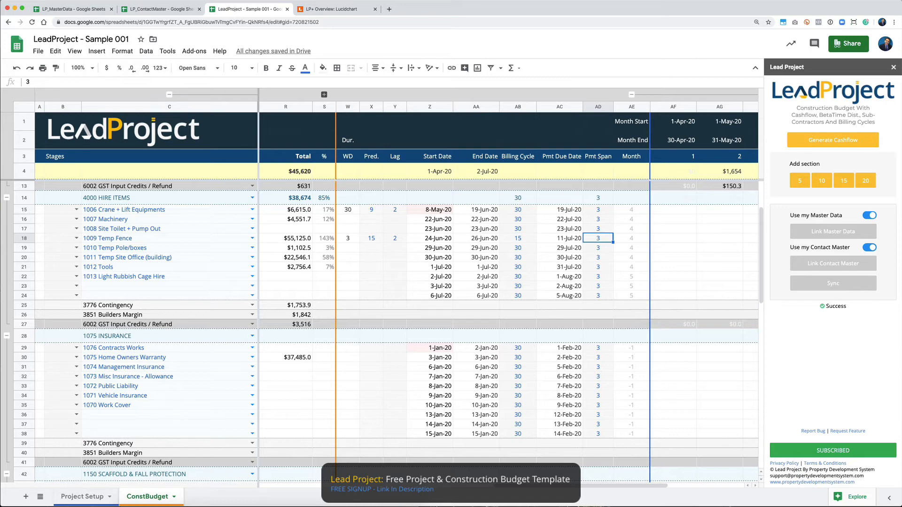
{"action": "type", "text": "4"}
{"action": "key", "text": "Return"}
{"action": "key", "text": "Up"}
{"action": "key", "text": "Right"}
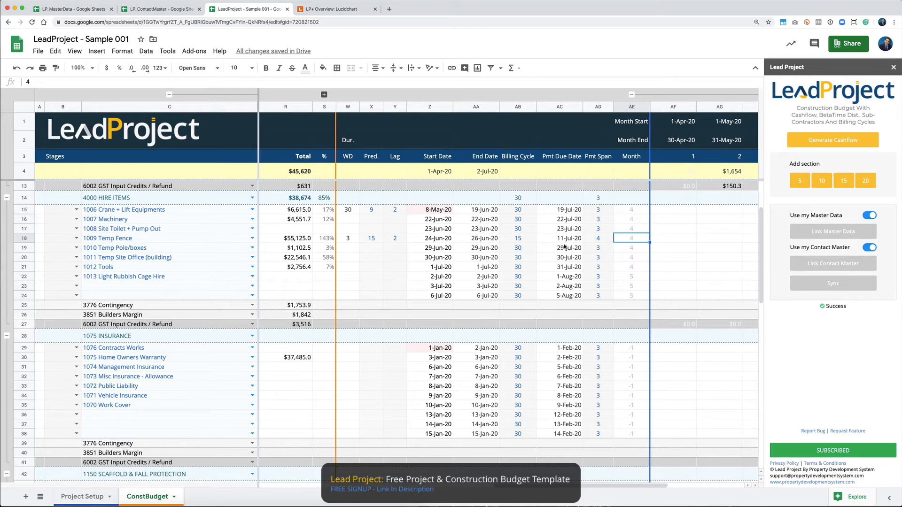
Step: Generate the cashflow for the construction budget with the Lead Project add-on
{"action": "scroll", "coordinate": [564, 246], "scroll_direction": "right", "scroll_amount": 3}
{"action": "scroll", "coordinate": [564, 247], "scroll_direction": "right", "scroll_amount": 3}
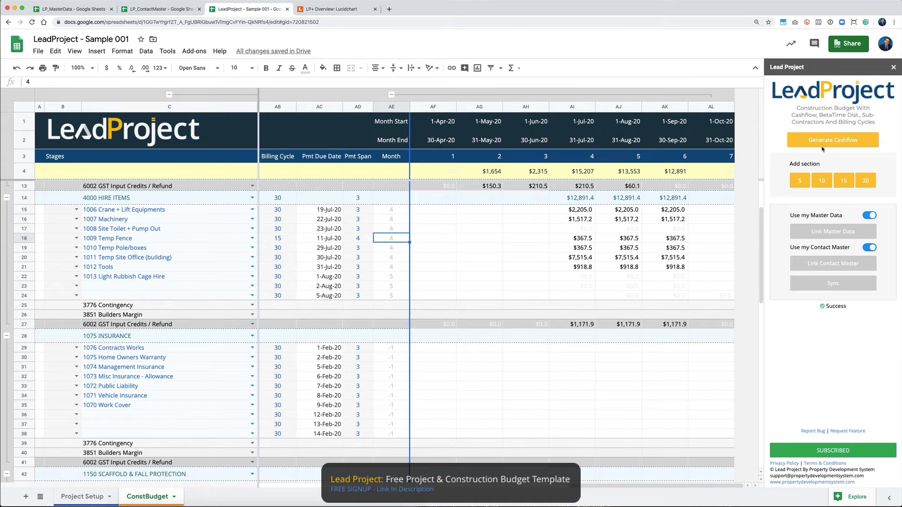
{"action": "left_click", "coordinate": [842, 145]}
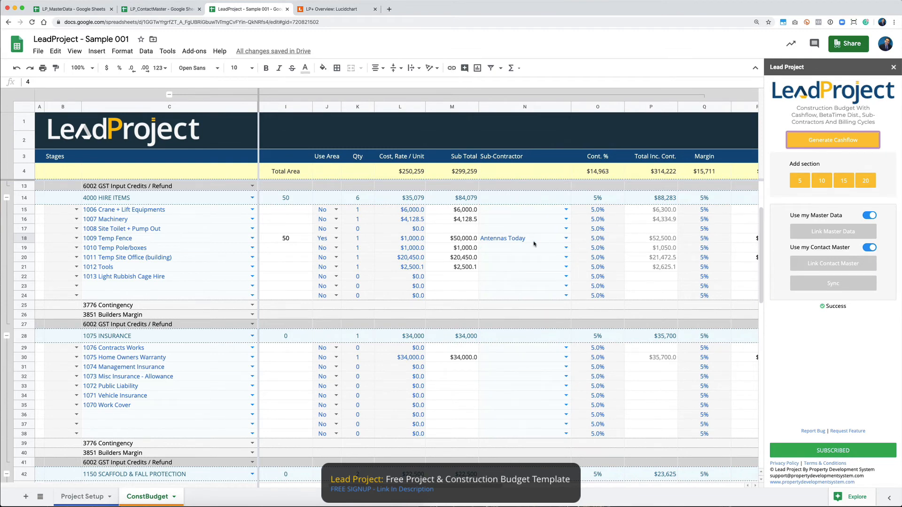
Step: Examine the Temp Fence row's payment due date, payment span and monthly cashflow amounts
{"action": "scroll", "coordinate": [495, 240], "scroll_direction": "right", "scroll_amount": 10}
{"action": "scroll", "coordinate": [534, 244], "scroll_direction": "right", "scroll_amount": 3}
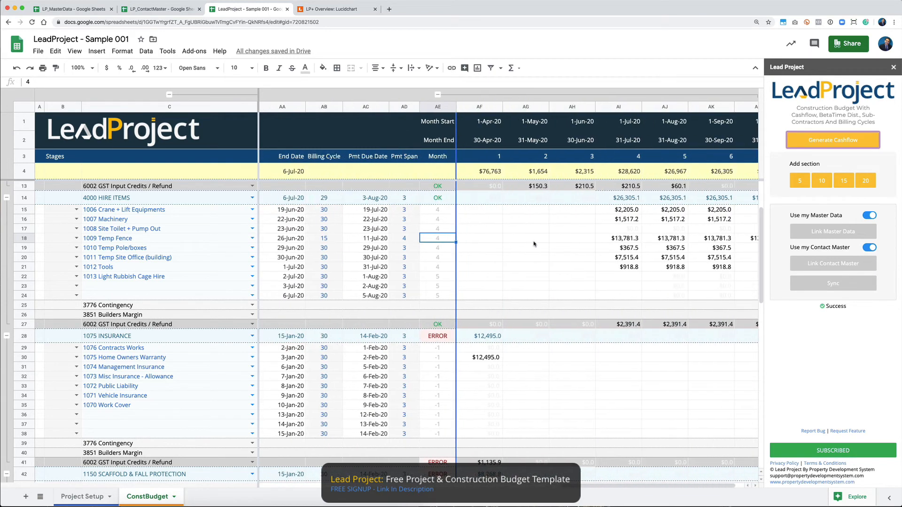
{"action": "scroll", "coordinate": [534, 244], "scroll_direction": "right", "scroll_amount": 1}
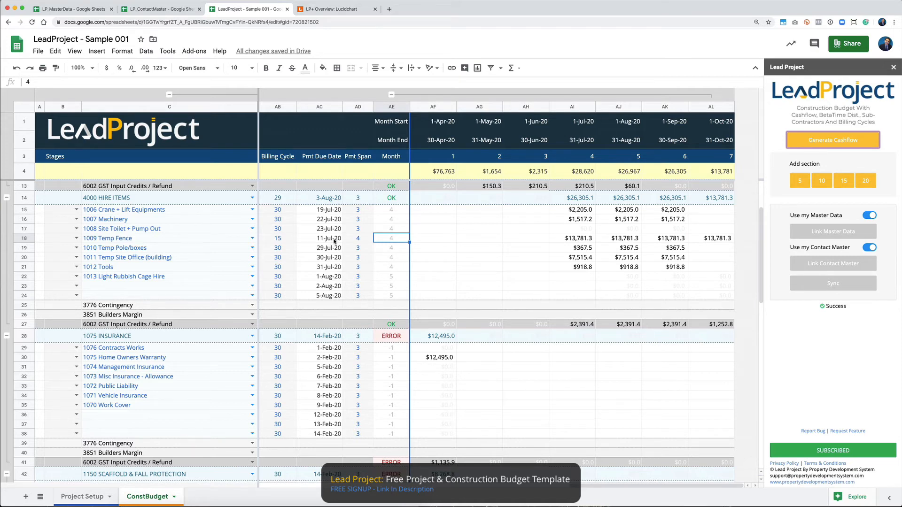
{"action": "scroll", "coordinate": [334, 241], "scroll_direction": "left", "scroll_amount": 3}
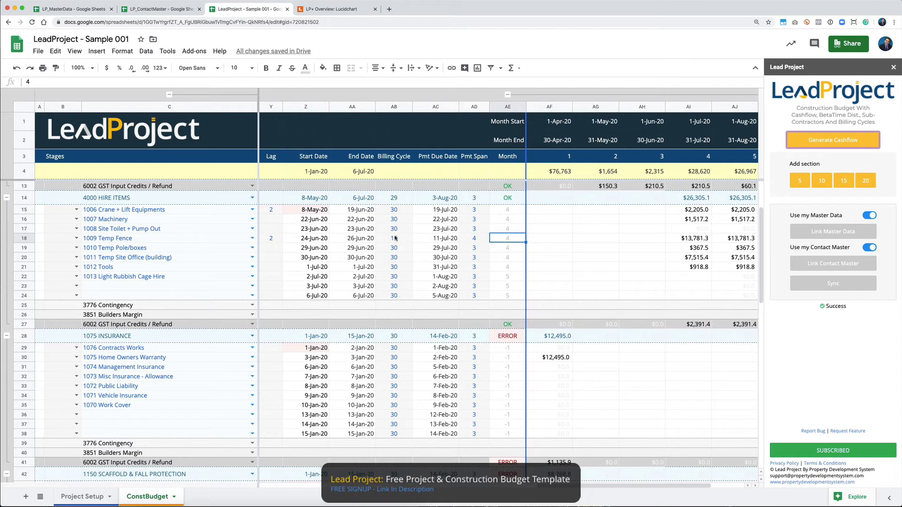
{"action": "left_click", "coordinate": [477, 241]}
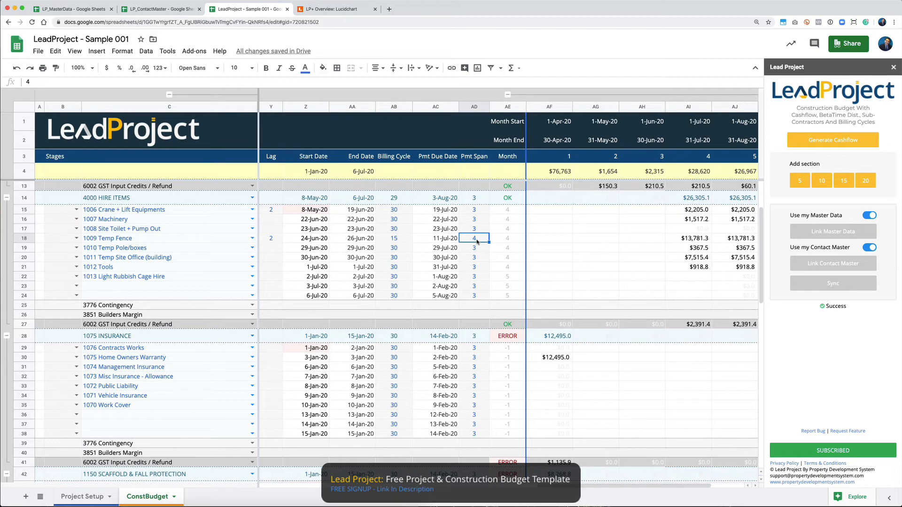
{"action": "scroll", "coordinate": [477, 241], "scroll_direction": "right", "scroll_amount": 3}
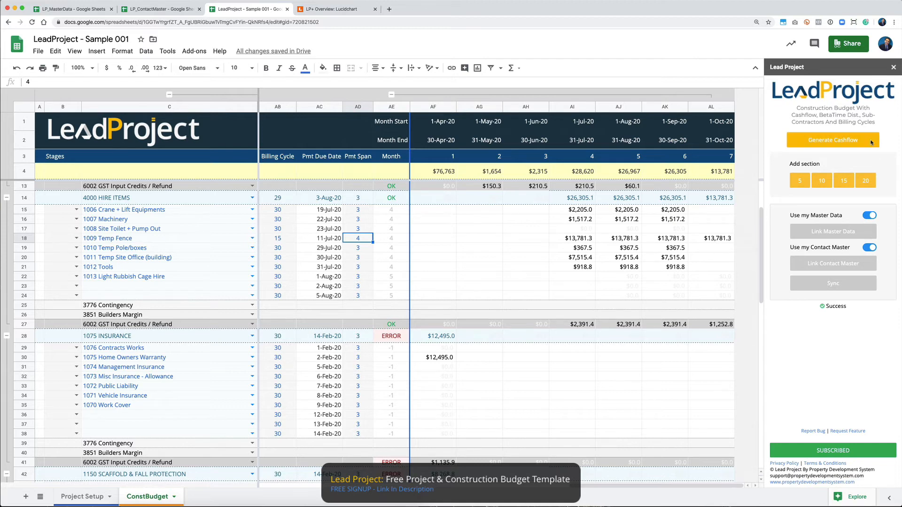
{"action": "left_click", "coordinate": [577, 239]}
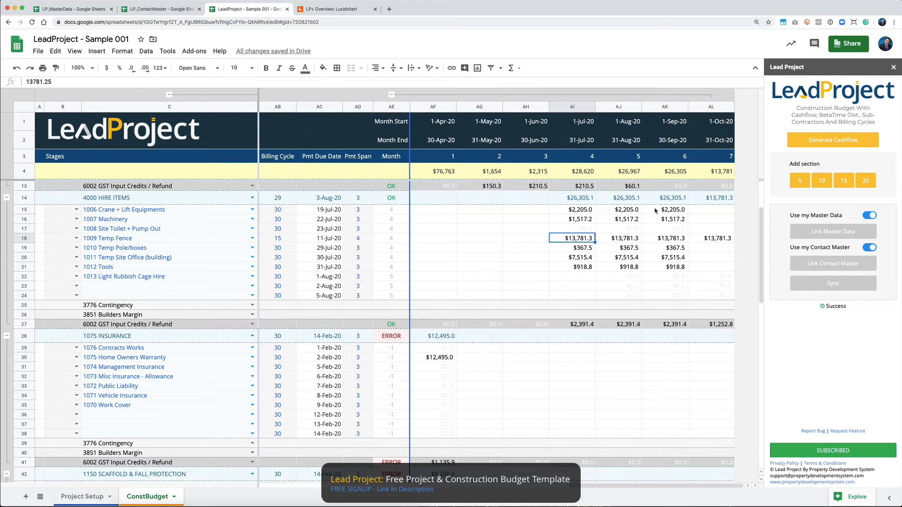
Step: Assign Civil Test Pty Ltd as the sub-contractor for 1377 Labour Hire under 1375 SITE RUNNING COSTS
{"action": "scroll", "coordinate": [638, 235], "scroll_direction": "left", "scroll_amount": 15}
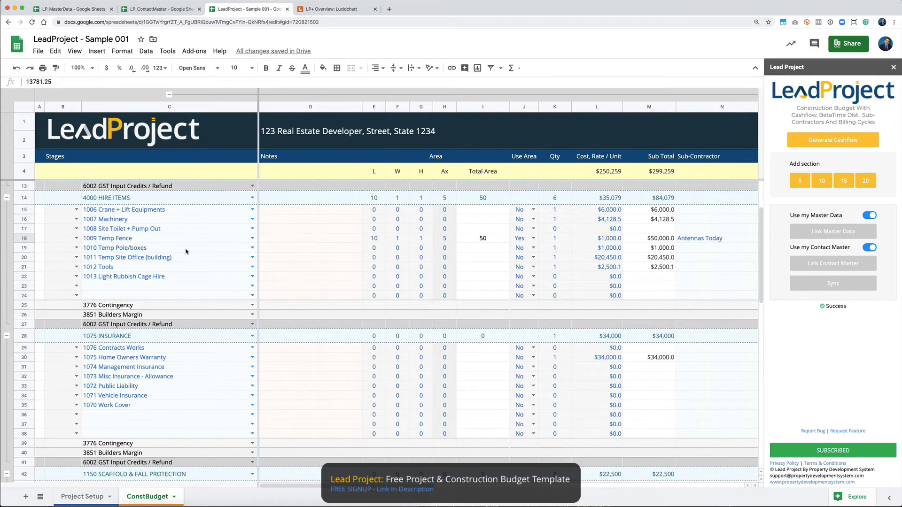
{"action": "scroll", "coordinate": [312, 244], "scroll_direction": "right", "scroll_amount": 15}
{"action": "scroll", "coordinate": [311, 244], "scroll_direction": "down", "scroll_amount": 10}
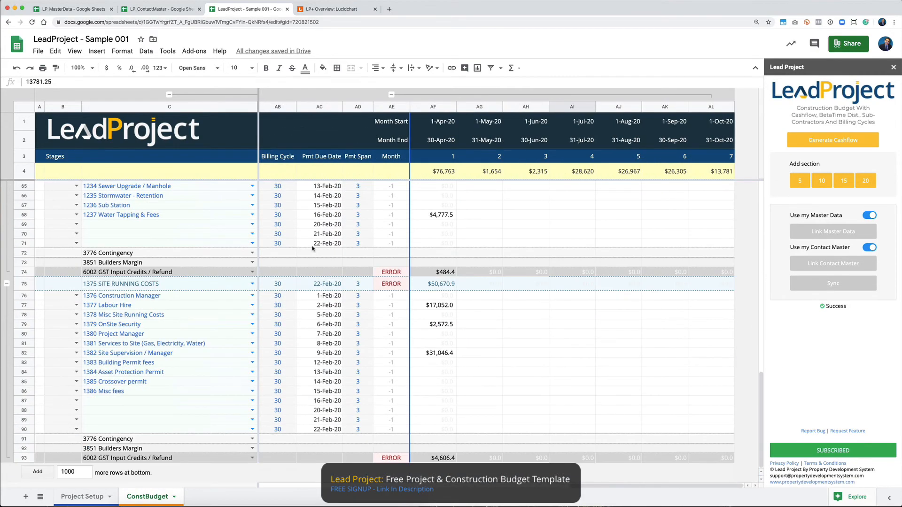
{"action": "scroll", "coordinate": [329, 327], "scroll_direction": "left", "scroll_amount": 12}
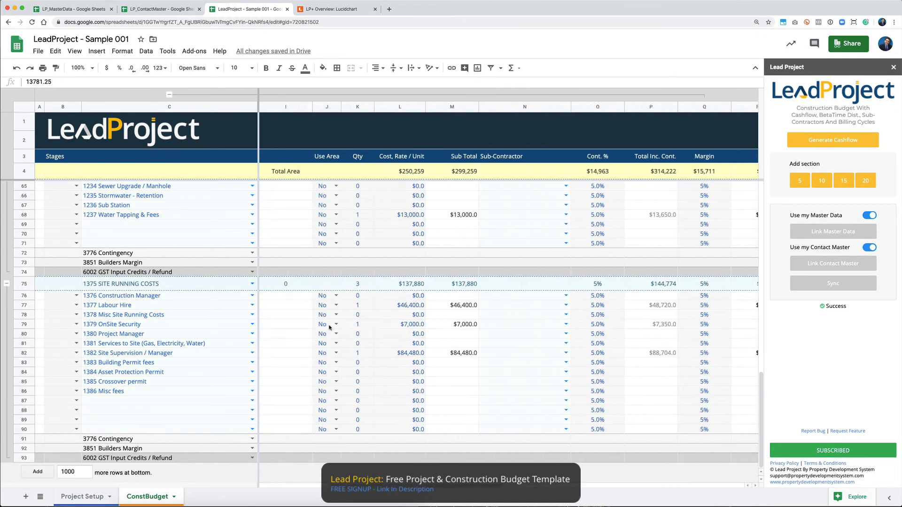
{"action": "scroll", "coordinate": [329, 327], "scroll_direction": "left", "scroll_amount": 5}
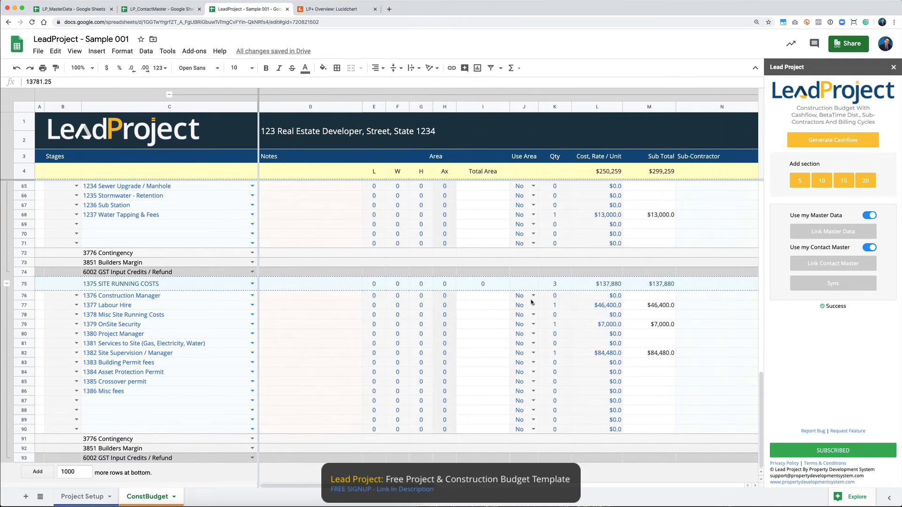
{"action": "left_click", "coordinate": [592, 306]}
{"action": "scroll", "coordinate": [604, 306], "scroll_direction": "right", "scroll_amount": 5}
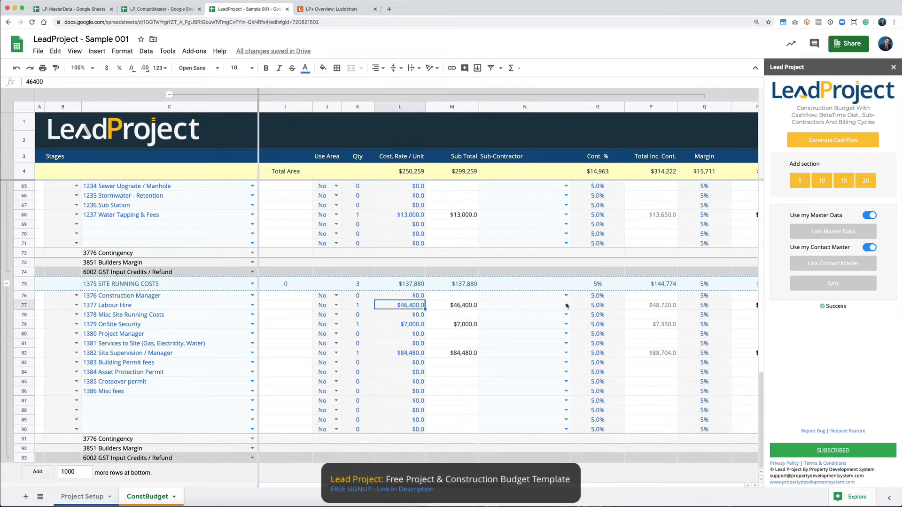
{"action": "left_click", "coordinate": [535, 308]}
{"action": "left_click", "coordinate": [566, 306]}
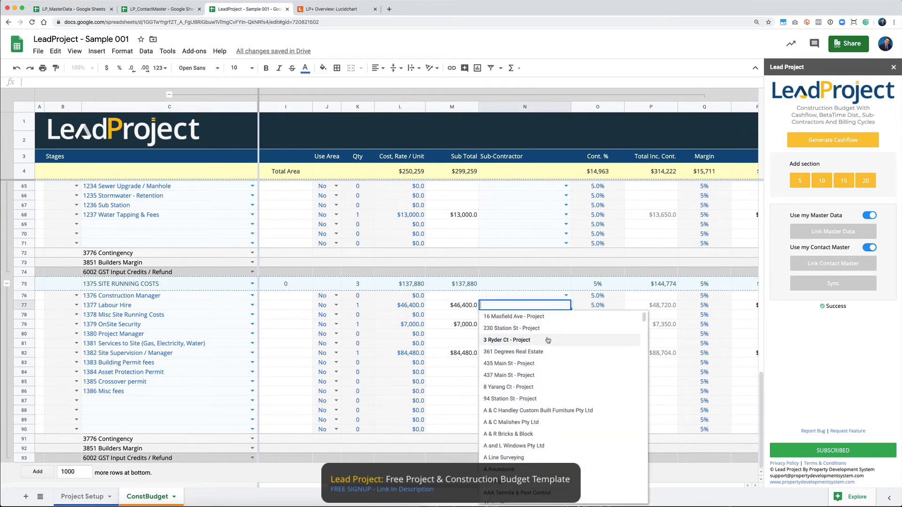
{"action": "scroll", "coordinate": [548, 339], "scroll_direction": "down", "scroll_amount": 10}
{"action": "left_click", "coordinate": [528, 431]}
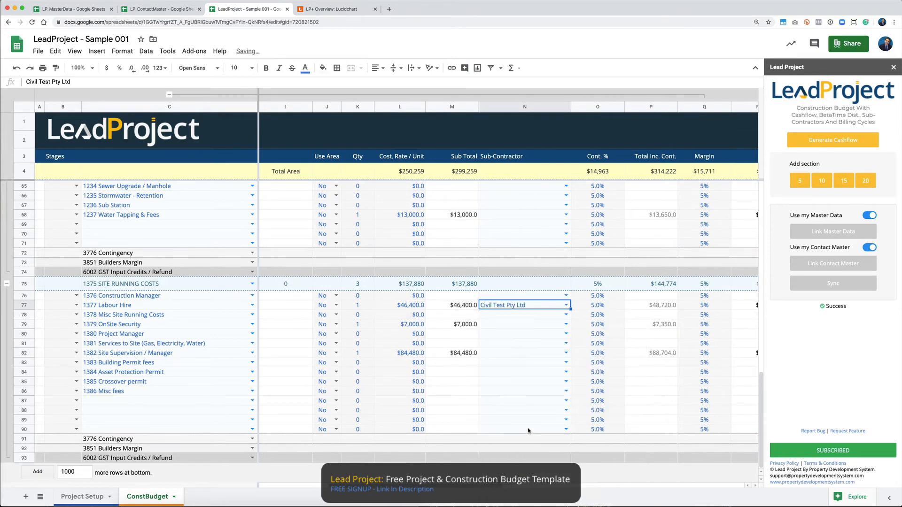
Step: Examine the contingency, margin and total cells of the 1377 Labour Hire row
{"action": "scroll", "coordinate": [528, 312], "scroll_direction": "right", "scroll_amount": 4}
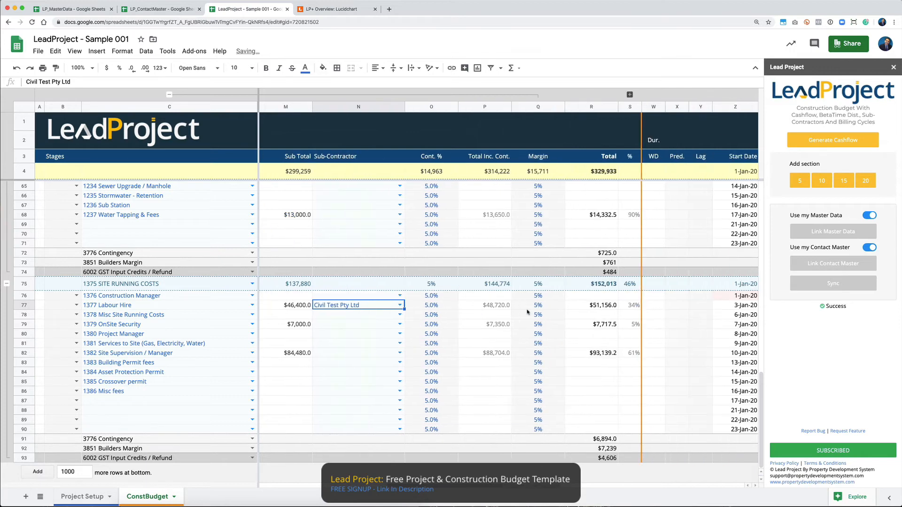
{"action": "left_click", "coordinate": [442, 306]}
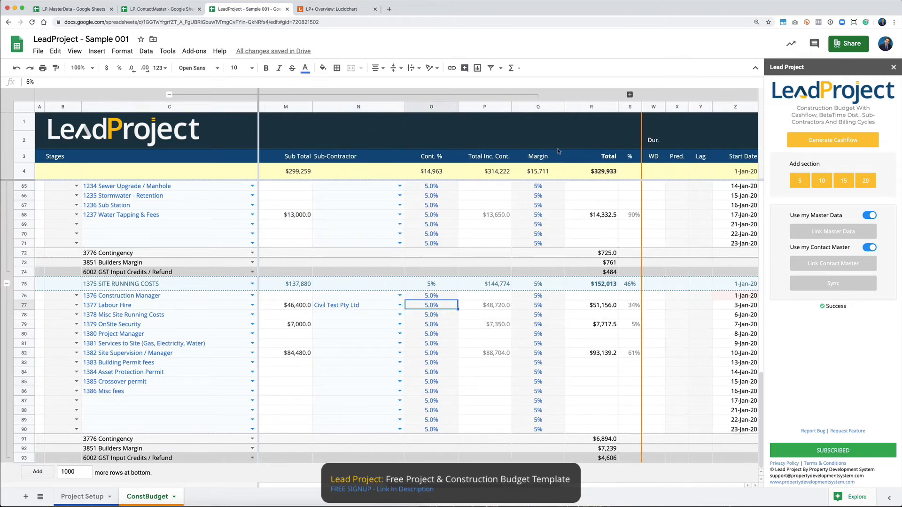
{"action": "left_click", "coordinate": [543, 307]}
{"action": "scroll", "coordinate": [543, 306], "scroll_direction": "right", "scroll_amount": 1}
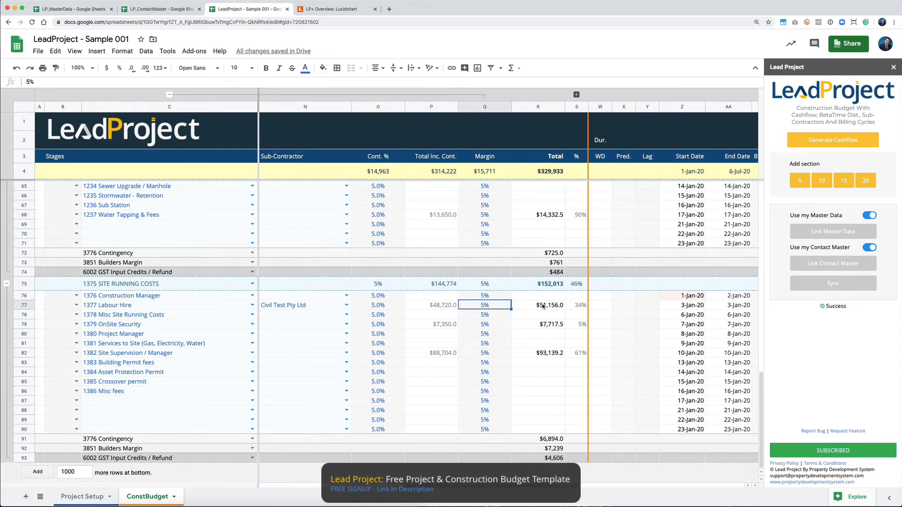
{"action": "scroll", "coordinate": [543, 307], "scroll_direction": "right", "scroll_amount": 2}
{"action": "left_click", "coordinate": [462, 307]}
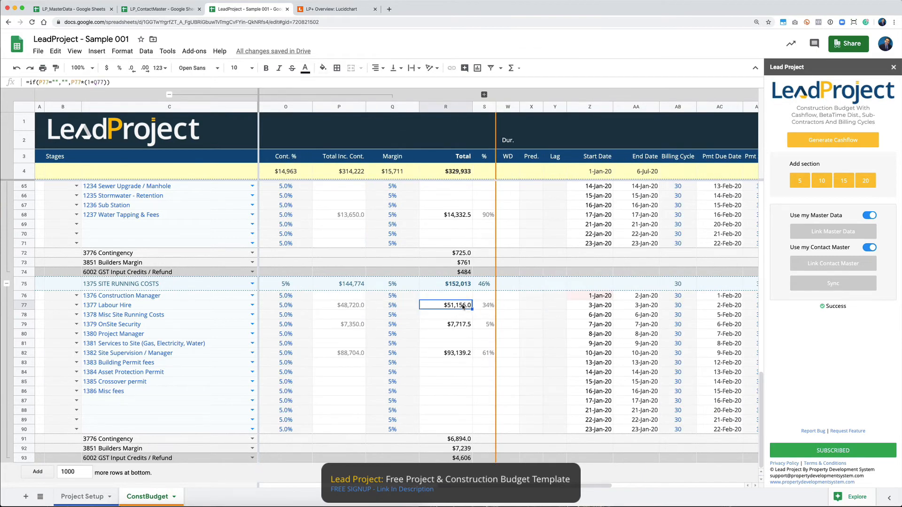
{"action": "scroll", "coordinate": [463, 306], "scroll_direction": "right", "scroll_amount": 2}
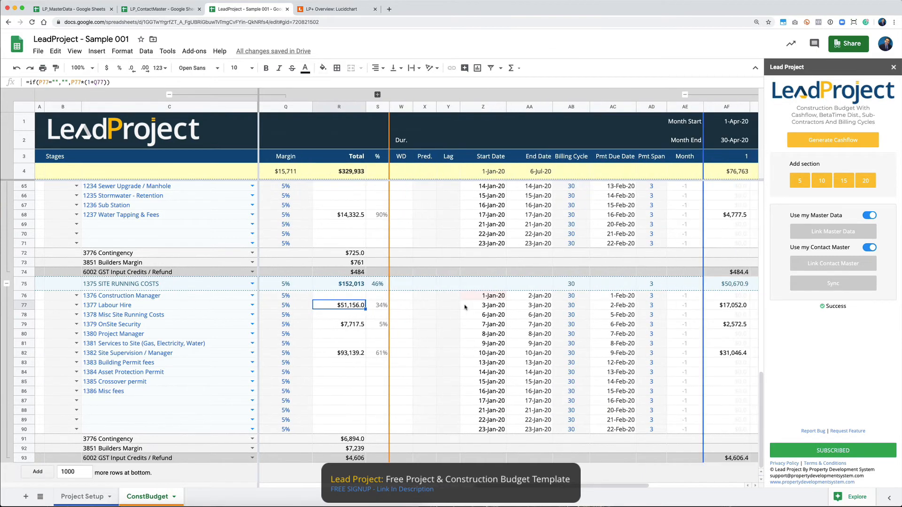
Step: Set the duration of the 1377 Labour Hire item to 10 working days
{"action": "left_click", "coordinate": [399, 308]}
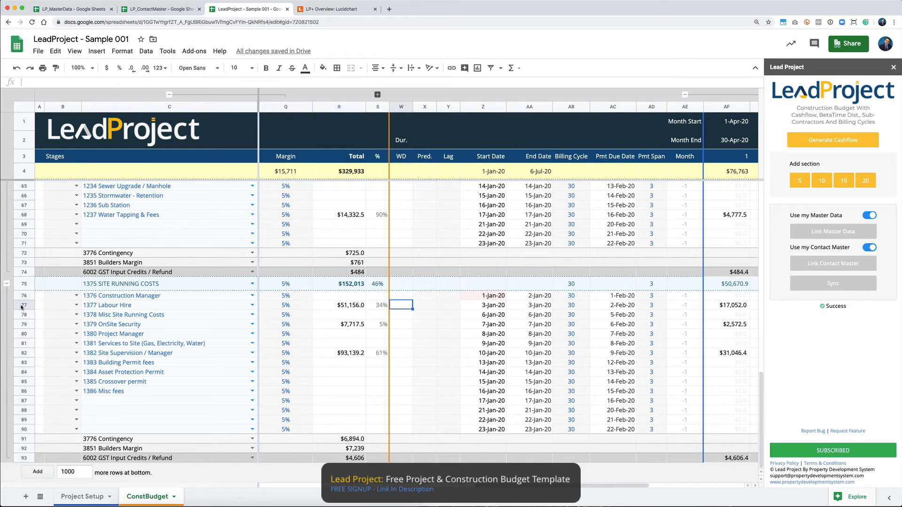
{"action": "left_click", "coordinate": [23, 305]}
{"action": "left_click", "coordinate": [400, 306]}
{"action": "type", "text": "10"}
{"action": "key", "text": "Return"}
{"action": "key", "text": "Up"}
Step: Check the holiday dates in the Holidays sheet of LP_MasterData, and return to the LeadProject - Sample 001 budget
{"action": "left_click", "coordinate": [58, 13]}
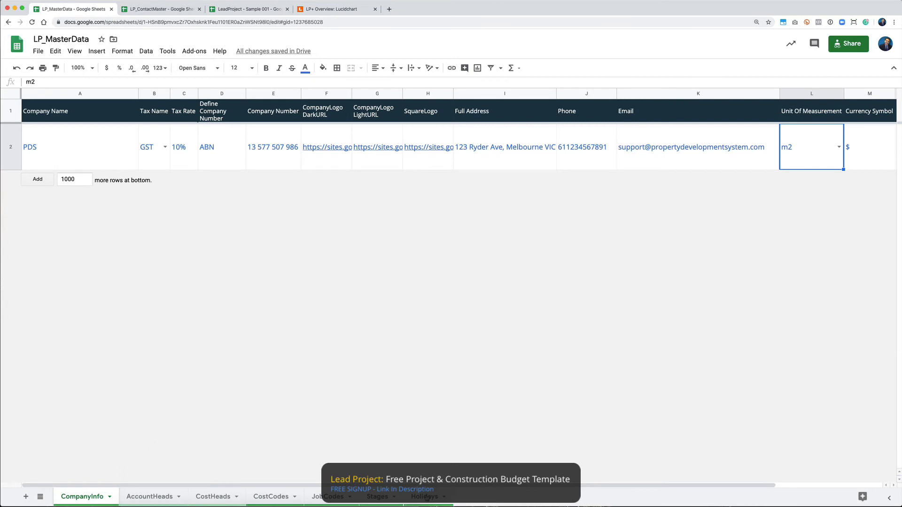
{"action": "left_click", "coordinate": [425, 496]}
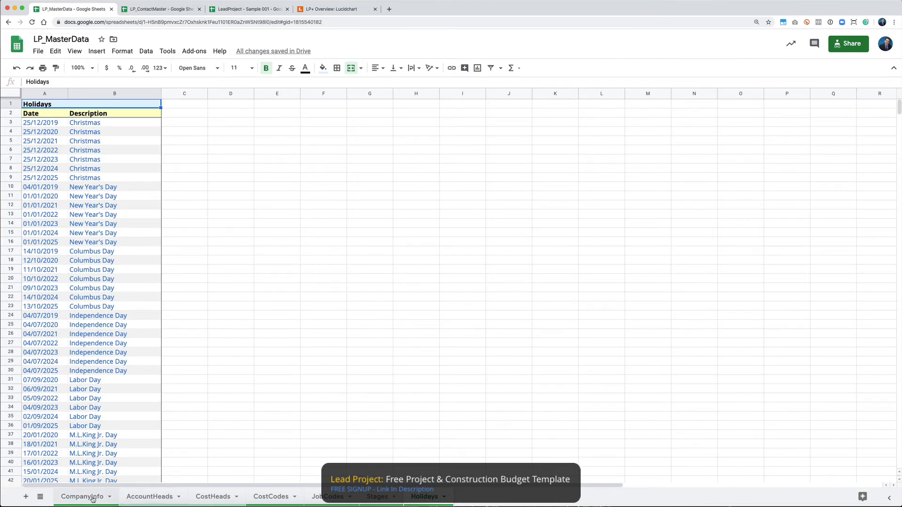
{"action": "left_click", "coordinate": [250, 10]}
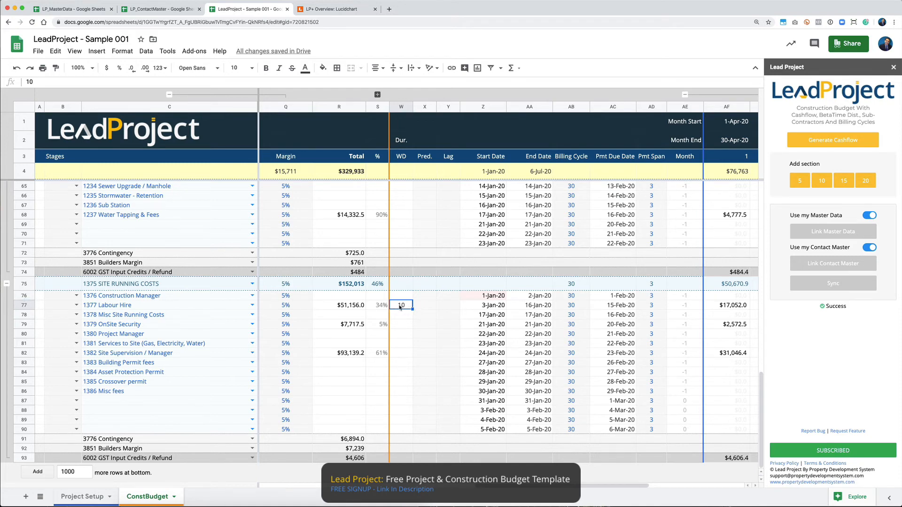
Step: Set the predecessor of 1377 Labour Hire to row 30, the 1075 Home Owners Warranty item
{"action": "left_click", "coordinate": [428, 306]}
{"action": "scroll", "coordinate": [428, 305], "scroll_direction": "up", "scroll_amount": 10}
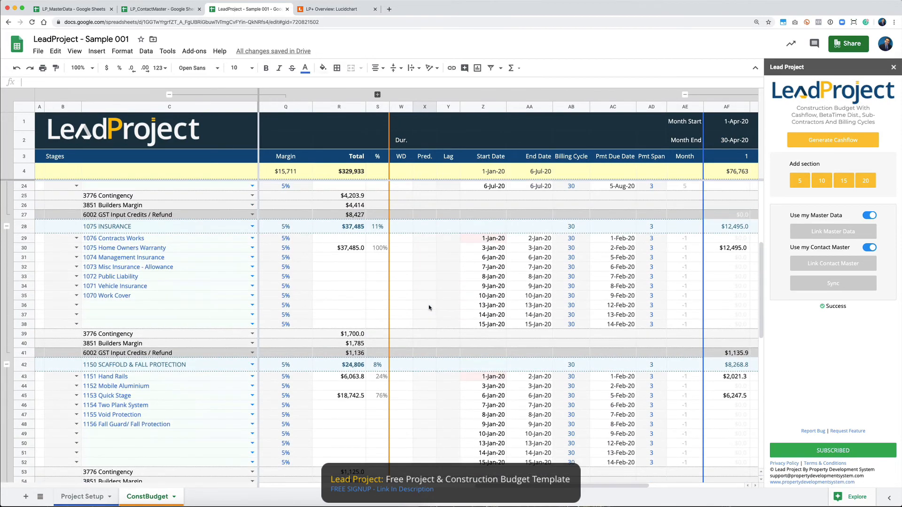
{"action": "left_click", "coordinate": [23, 248]}
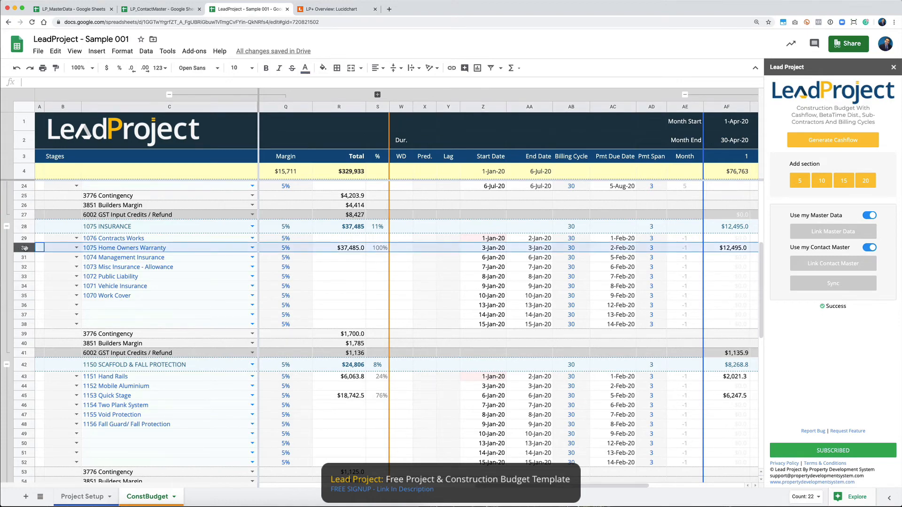
{"action": "scroll", "coordinate": [464, 330], "scroll_direction": "down", "scroll_amount": 10}
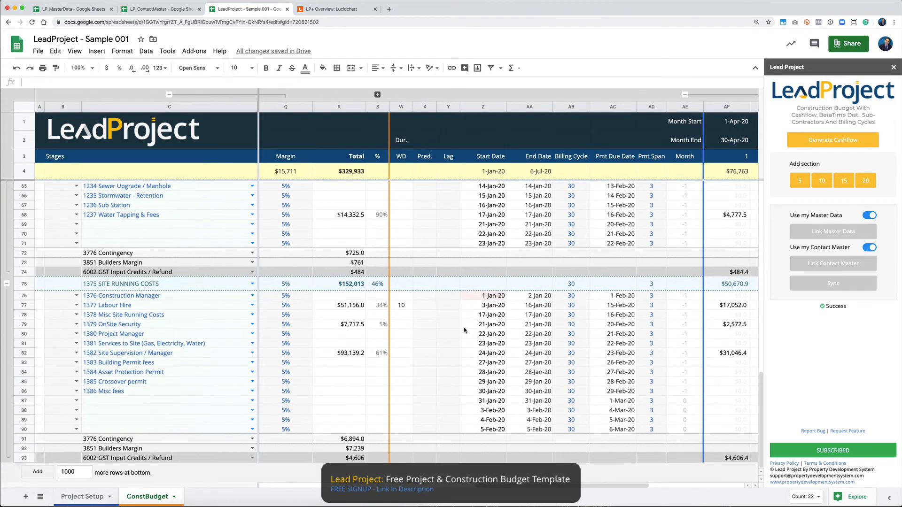
{"action": "left_click", "coordinate": [429, 306]}
{"action": "type", "text": "30"}
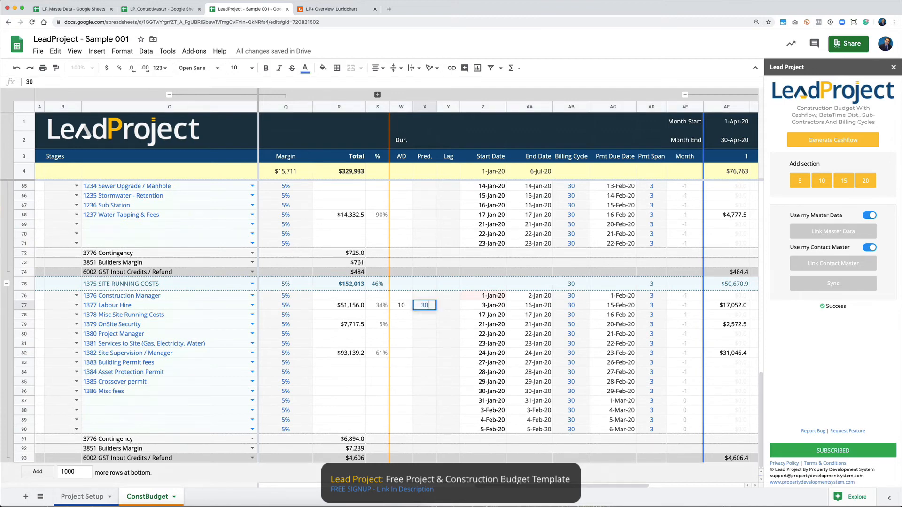
{"action": "key", "text": "Tab"}
{"action": "key", "text": "Tab"}
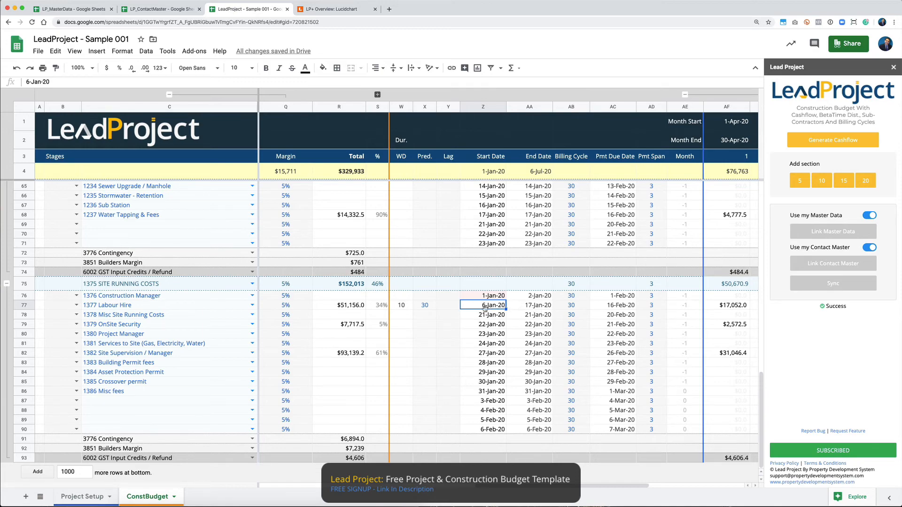
Step: Set the predecessor of 1376 Construction Manager to row 68, the 1237 Water Tapping & Fees item, and check its start date
{"action": "scroll", "coordinate": [487, 311], "scroll_direction": "up", "scroll_amount": 10}
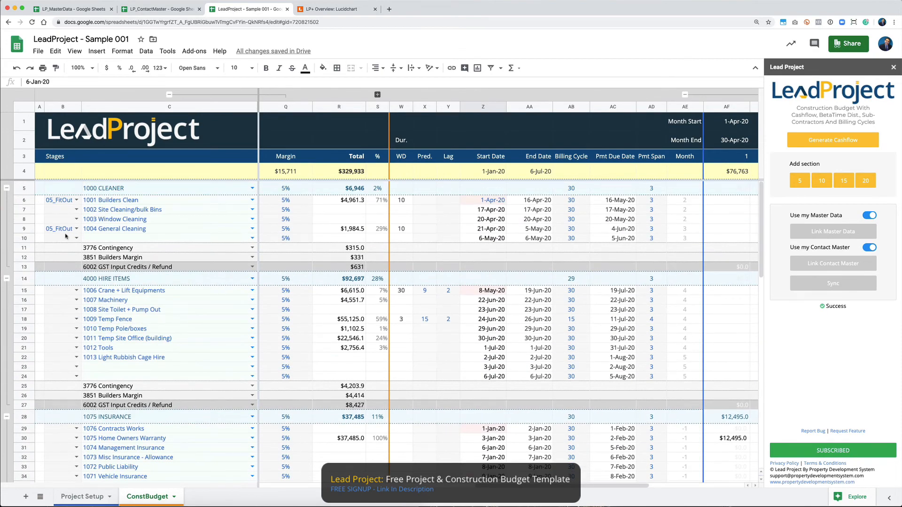
{"action": "scroll", "coordinate": [29, 334], "scroll_direction": "down", "scroll_amount": 3}
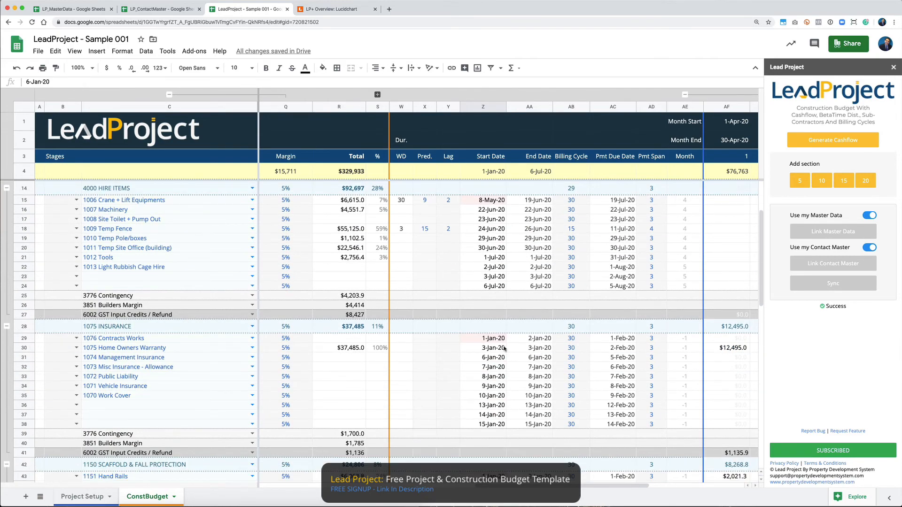
{"action": "scroll", "coordinate": [504, 350], "scroll_direction": "down", "scroll_amount": 15}
{"action": "scroll", "coordinate": [505, 350], "scroll_direction": "down", "scroll_amount": 1}
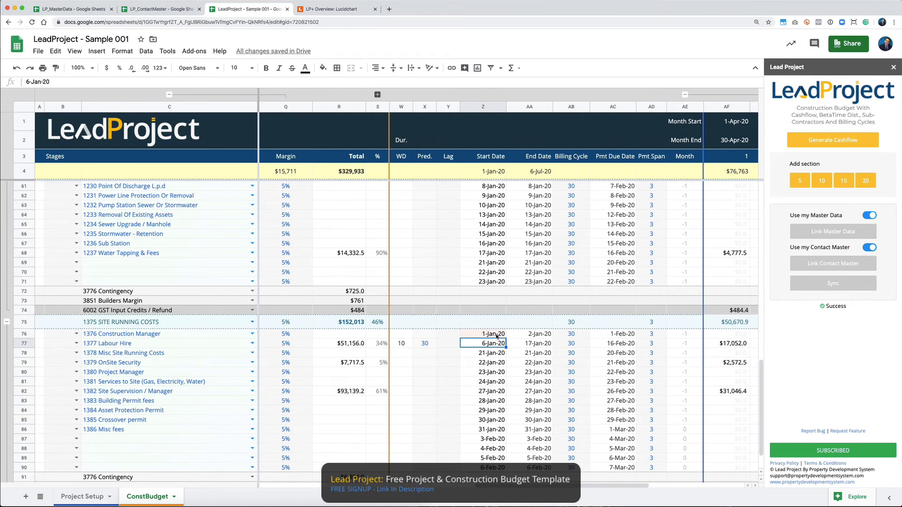
{"action": "left_click", "coordinate": [496, 336]}
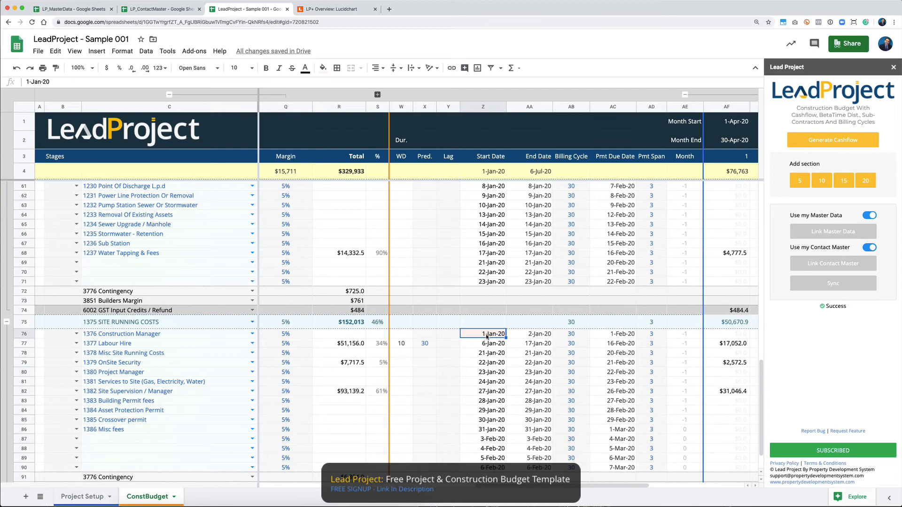
{"action": "key", "text": "Left"}
{"action": "key", "text": "Left"}
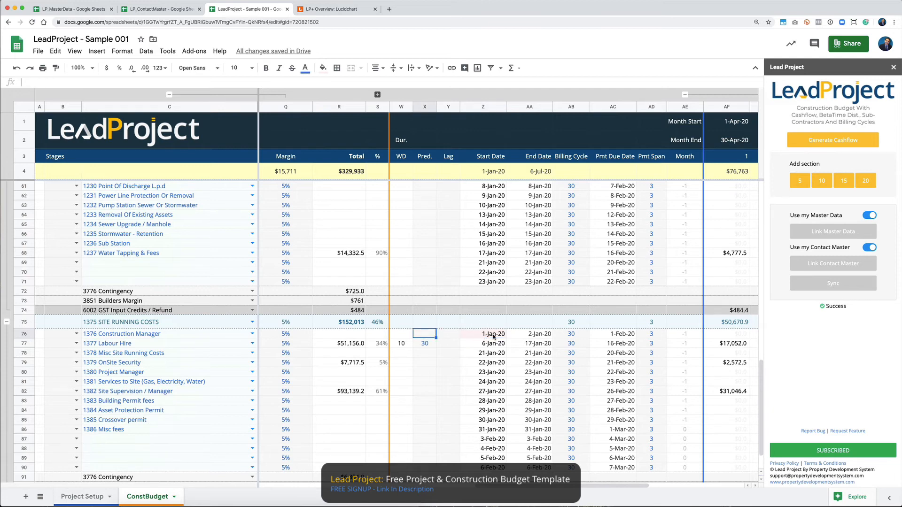
{"action": "left_click", "coordinate": [24, 282]}
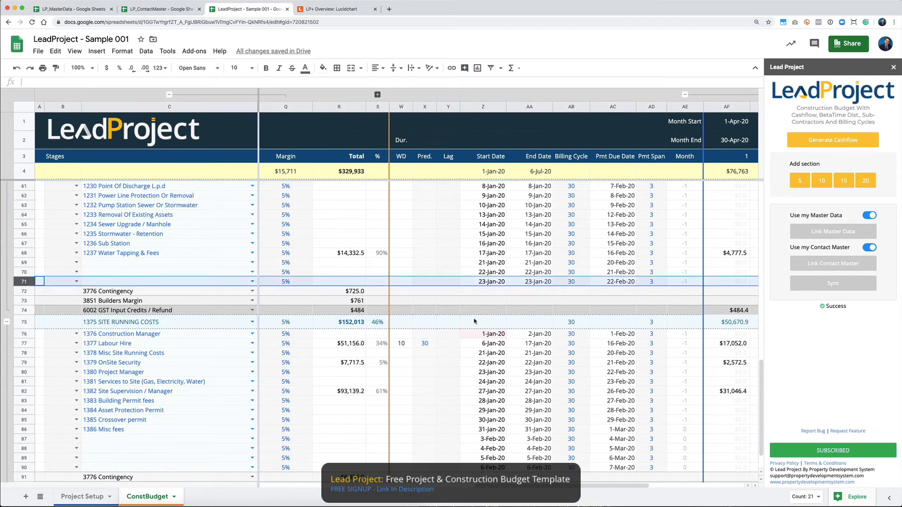
{"action": "left_click", "coordinate": [425, 335]}
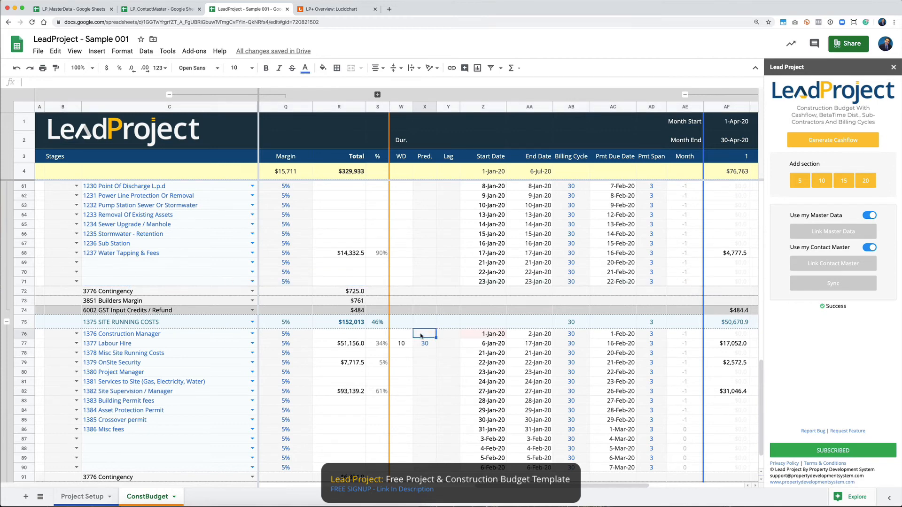
{"action": "type", "text": "68"}
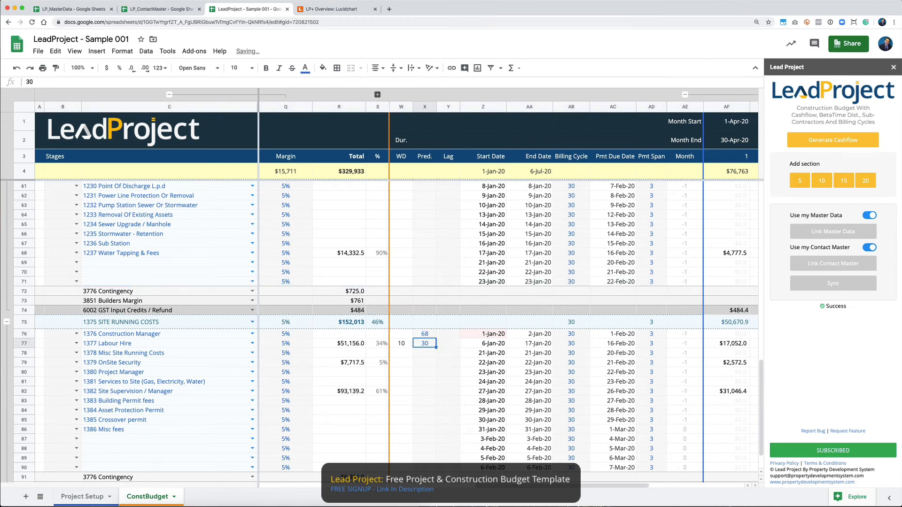
{"action": "key", "text": "Tab"}
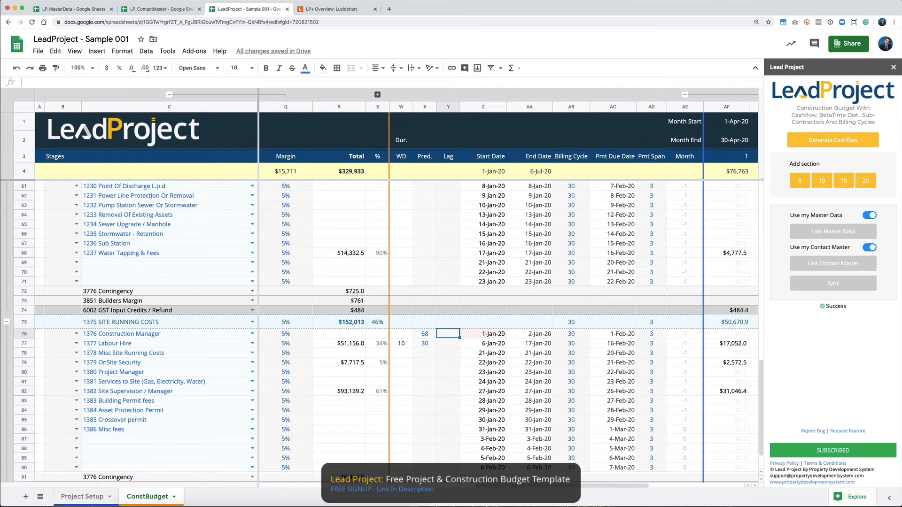
{"action": "left_click", "coordinate": [486, 333]}
{"action": "double_click", "coordinate": [487, 333]}
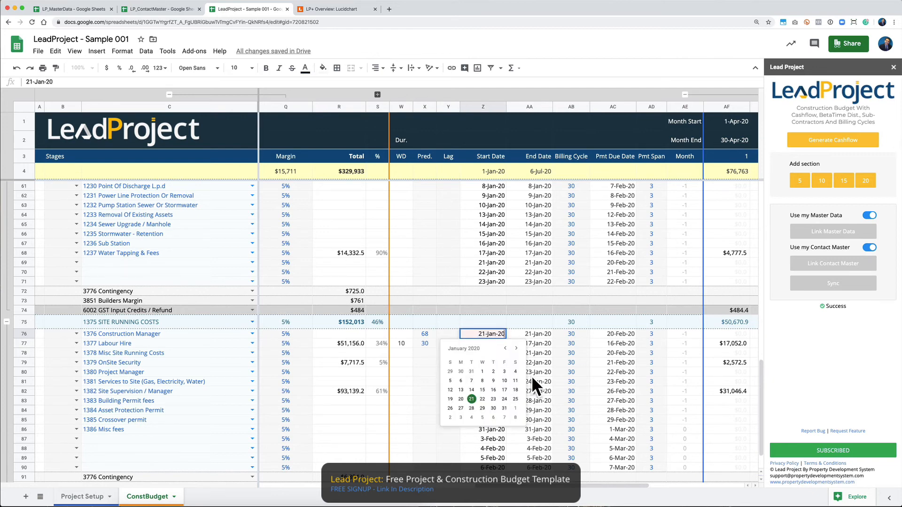
Step: Set the start date of 1377 Labour Hire to 7-Jul-20, overriding its predecessor
{"action": "left_click", "coordinate": [429, 345]}
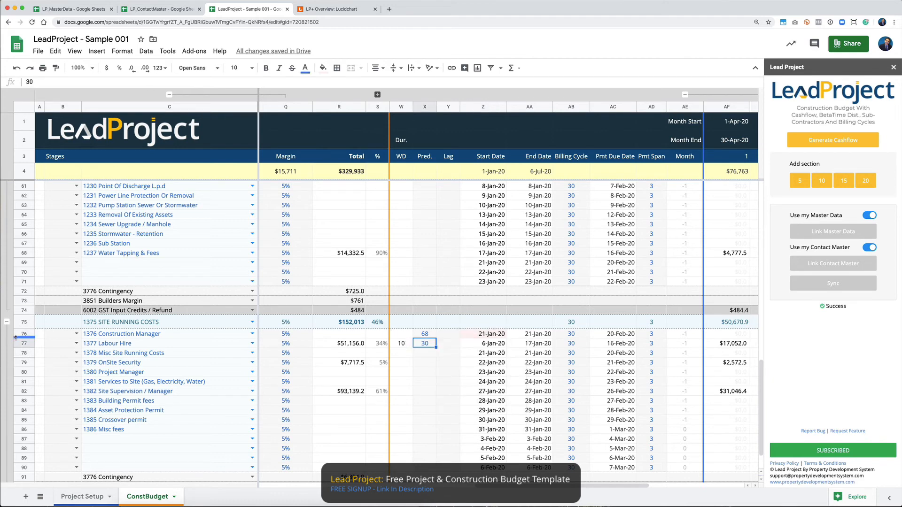
{"action": "left_click", "coordinate": [402, 344]}
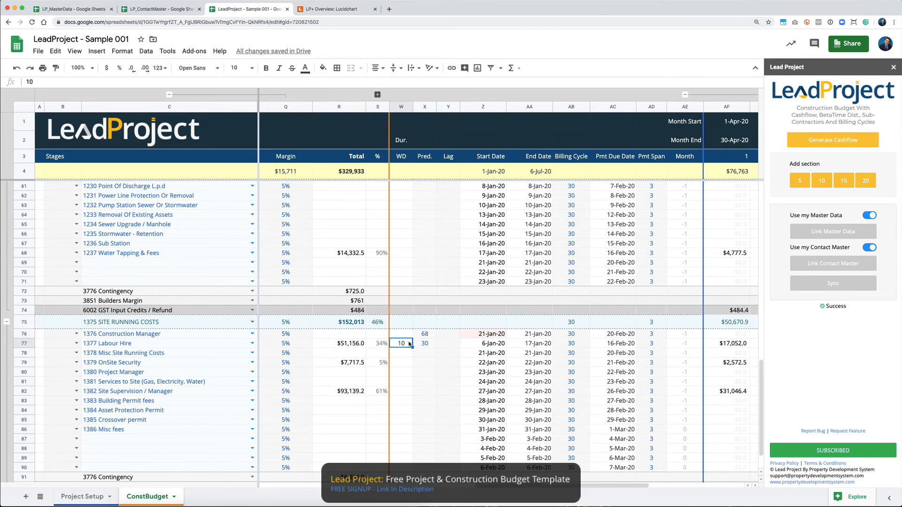
{"action": "left_click", "coordinate": [424, 346]}
{"action": "left_click", "coordinate": [452, 348]}
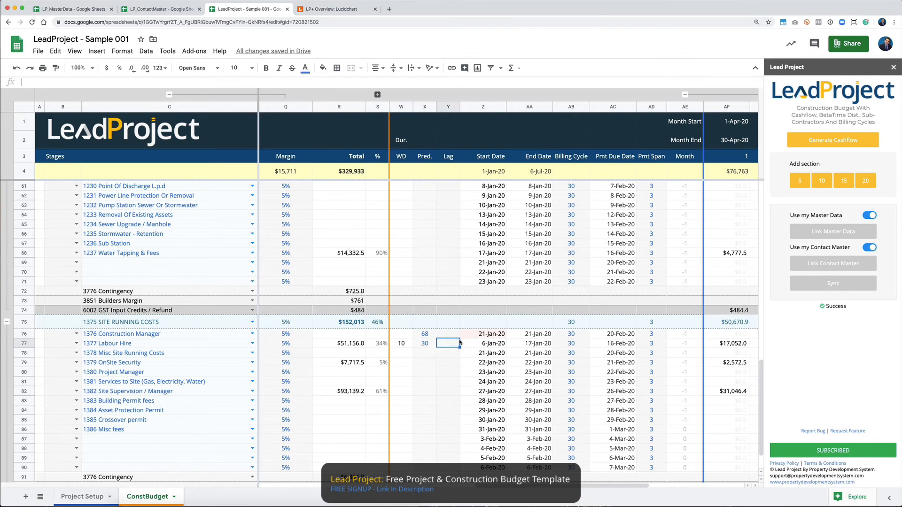
{"action": "scroll", "coordinate": [459, 342], "scroll_direction": "right", "scroll_amount": 3}
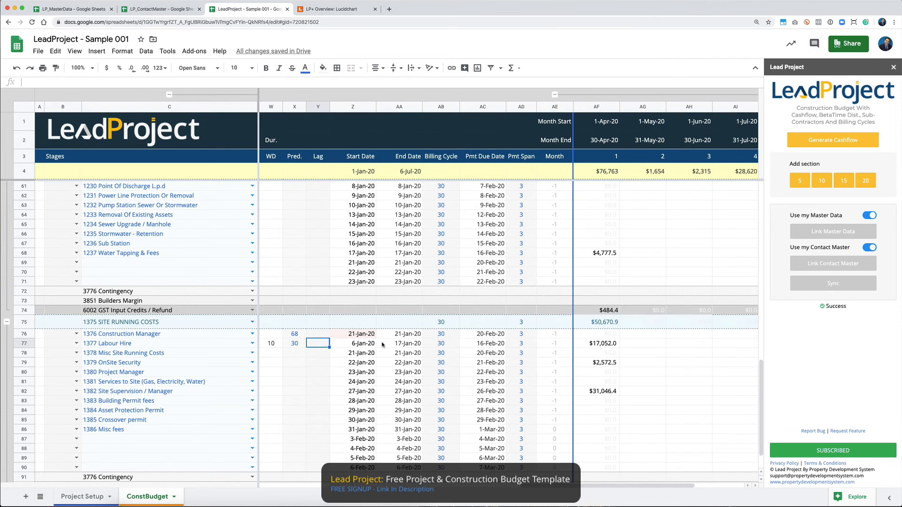
{"action": "double_click", "coordinate": [363, 344]}
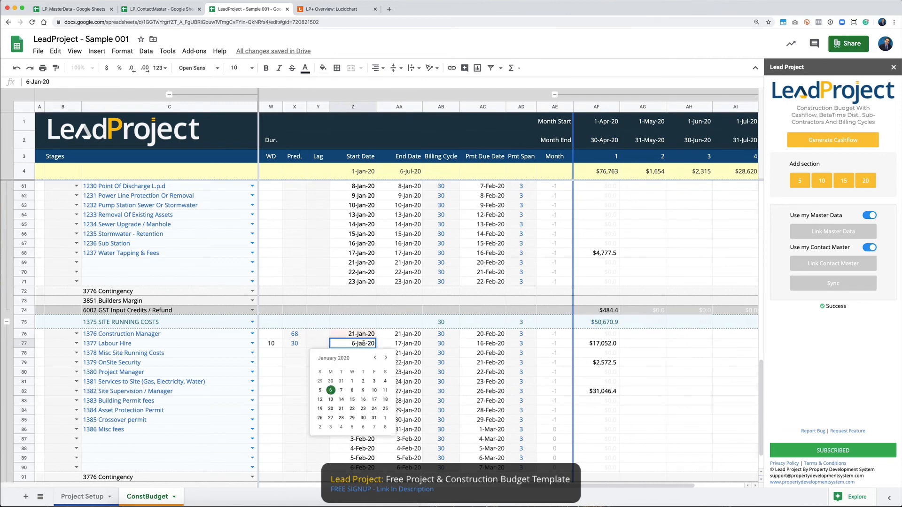
{"action": "left_click", "coordinate": [386, 358]}
{"action": "left_click", "coordinate": [386, 358]}
{"action": "left_click", "coordinate": [386, 358]}
{"action": "left_click", "coordinate": [385, 358]}
{"action": "left_click", "coordinate": [385, 358]}
{"action": "left_click", "coordinate": [385, 358]}
{"action": "left_click", "coordinate": [341, 390]}
{"action": "left_click", "coordinate": [443, 346]}
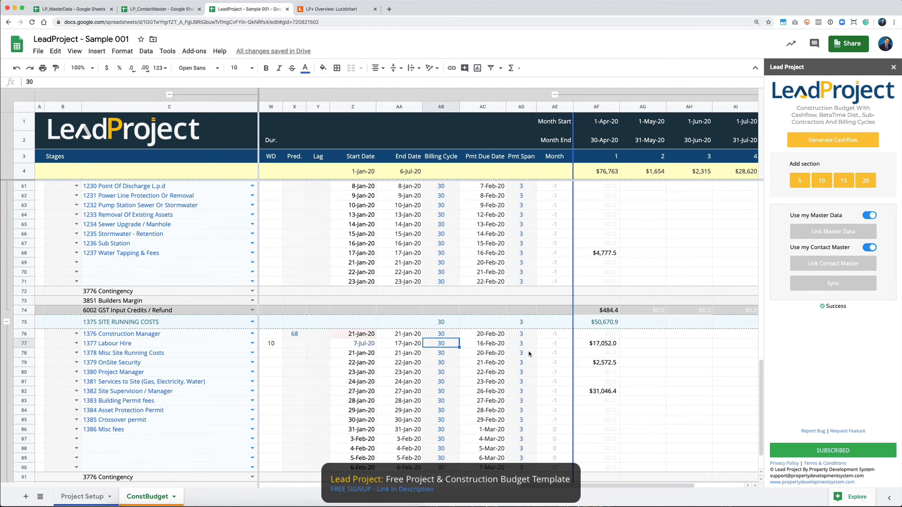
Step: Regenerate the construction budget's monthly cashflow with the updated schedule dates
{"action": "scroll", "coordinate": [529, 353], "scroll_direction": "down", "scroll_amount": 2}
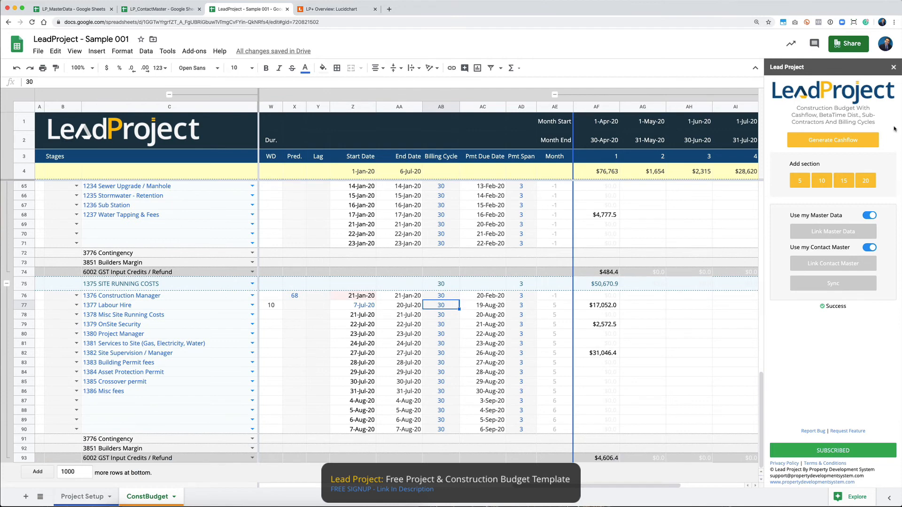
{"action": "left_click", "coordinate": [832, 140]}
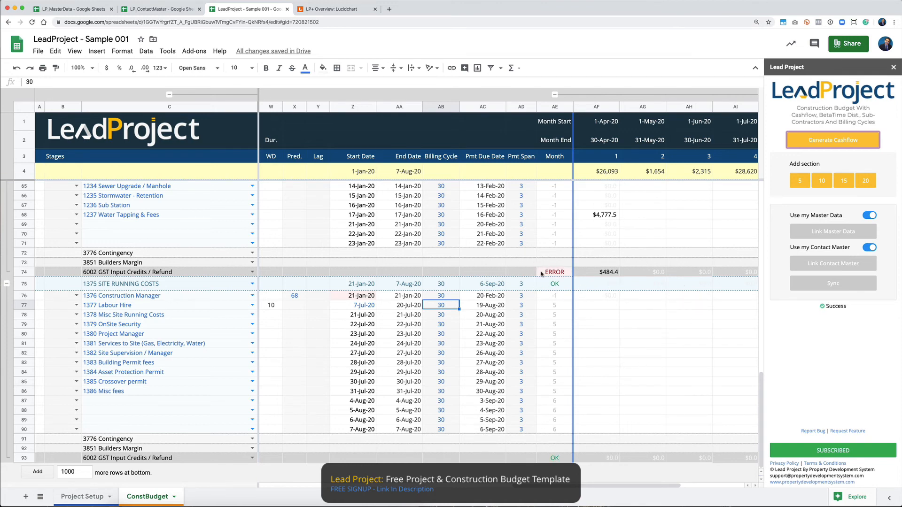
Step: Examine each section's status in the Month column, and the costs, sub-contractor and monthly cashflow amounts of 1375 SITE RUNNING COSTS
{"action": "scroll", "coordinate": [548, 293], "scroll_direction": "up", "scroll_amount": 2}
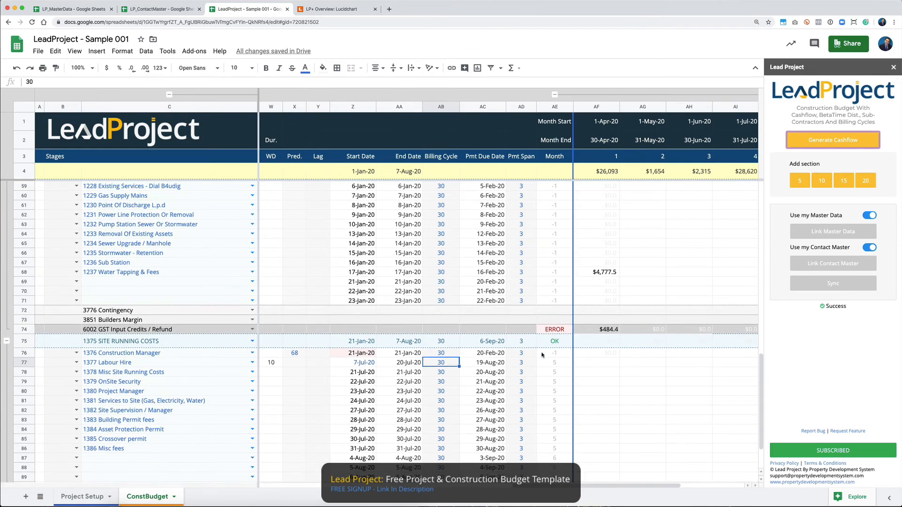
{"action": "scroll", "coordinate": [555, 358], "scroll_direction": "up", "scroll_amount": 15}
{"action": "scroll", "coordinate": [555, 358], "scroll_direction": "up", "scroll_amount": 3}
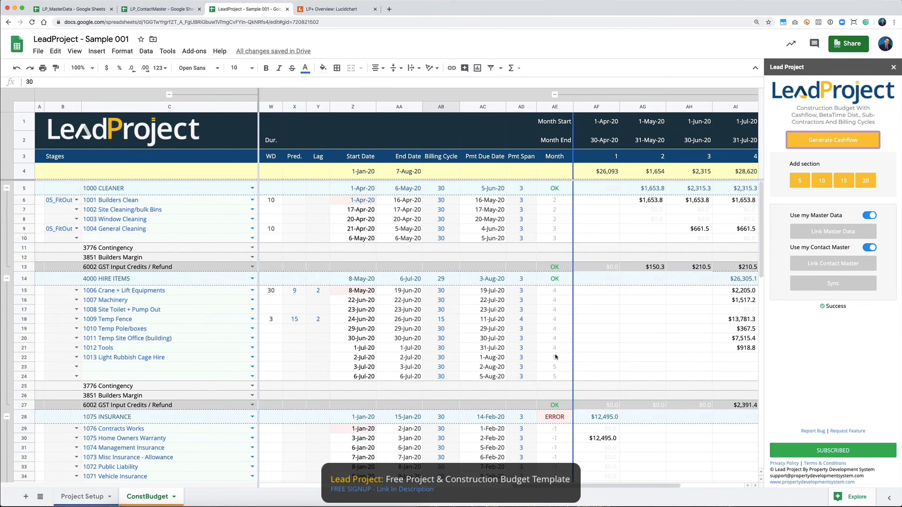
{"action": "scroll", "coordinate": [527, 396], "scroll_direction": "down", "scroll_amount": 6}
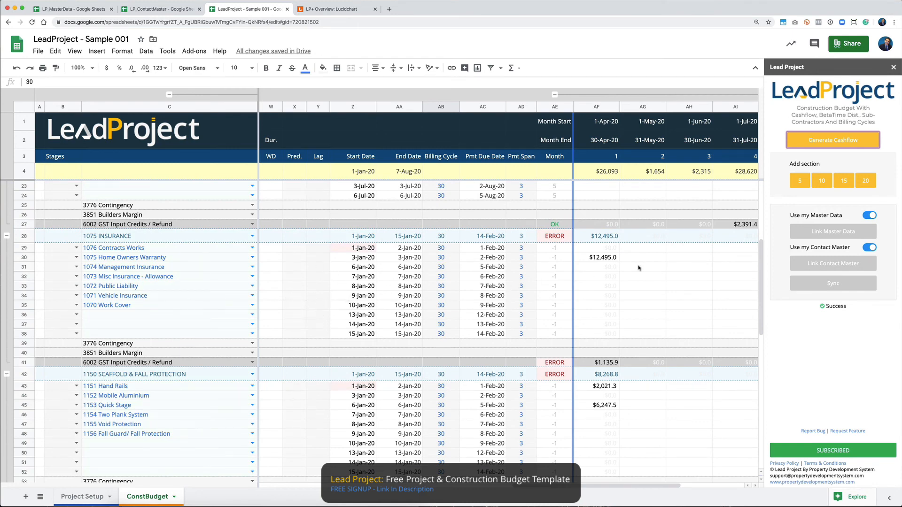
{"action": "scroll", "coordinate": [634, 249], "scroll_direction": "left", "scroll_amount": 10}
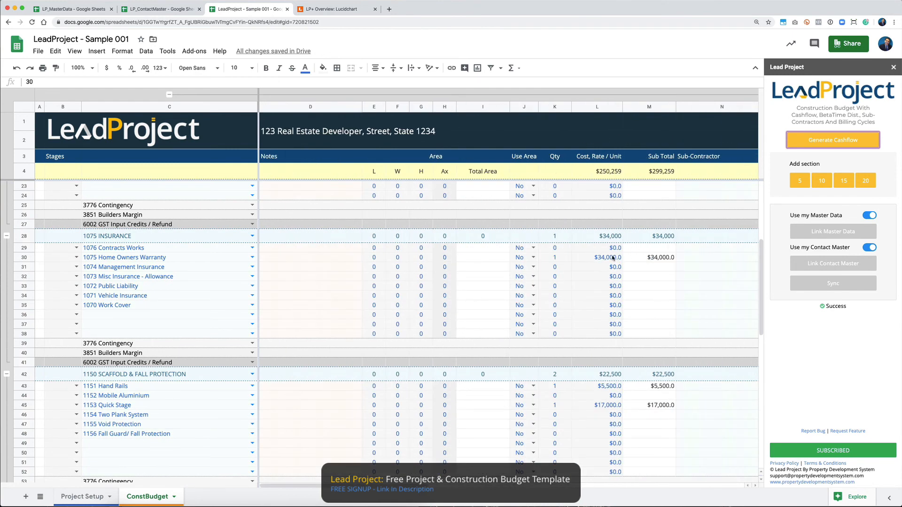
{"action": "scroll", "coordinate": [642, 280], "scroll_direction": "down", "scroll_amount": 6}
{"action": "scroll", "coordinate": [641, 279], "scroll_direction": "right", "scroll_amount": 3}
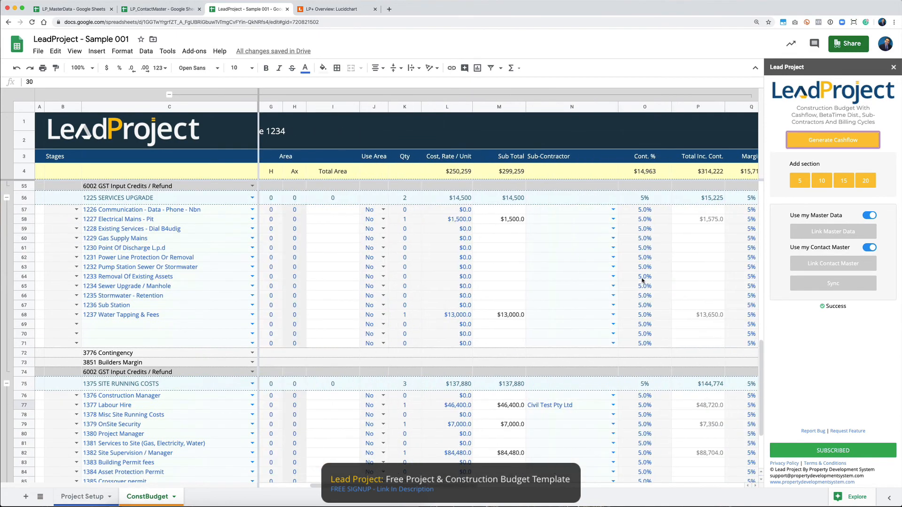
{"action": "scroll", "coordinate": [642, 280], "scroll_direction": "down", "scroll_amount": 3}
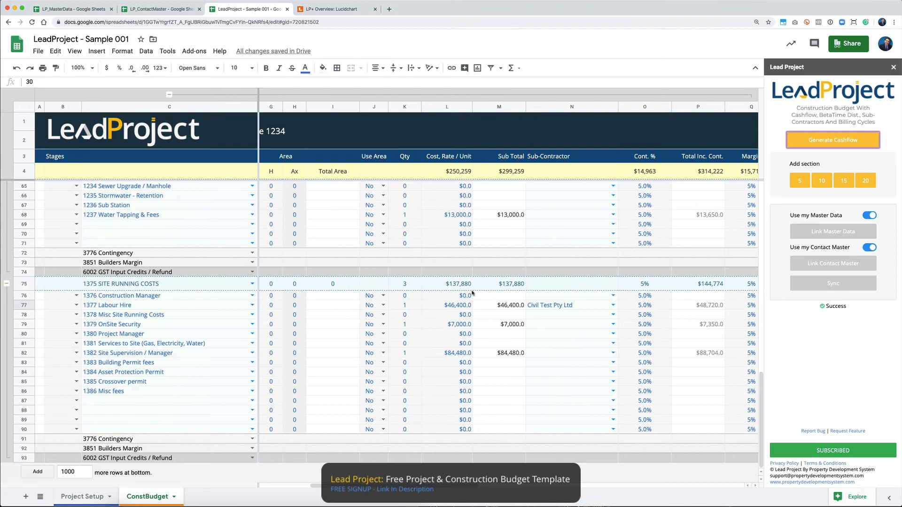
{"action": "scroll", "coordinate": [443, 382], "scroll_direction": "right", "scroll_amount": 10}
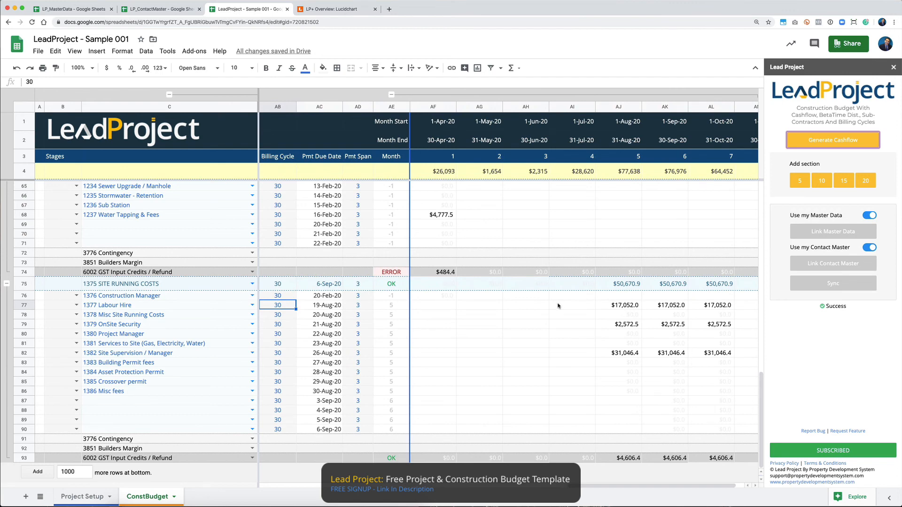
{"action": "scroll", "coordinate": [686, 296], "scroll_direction": "right", "scroll_amount": 2}
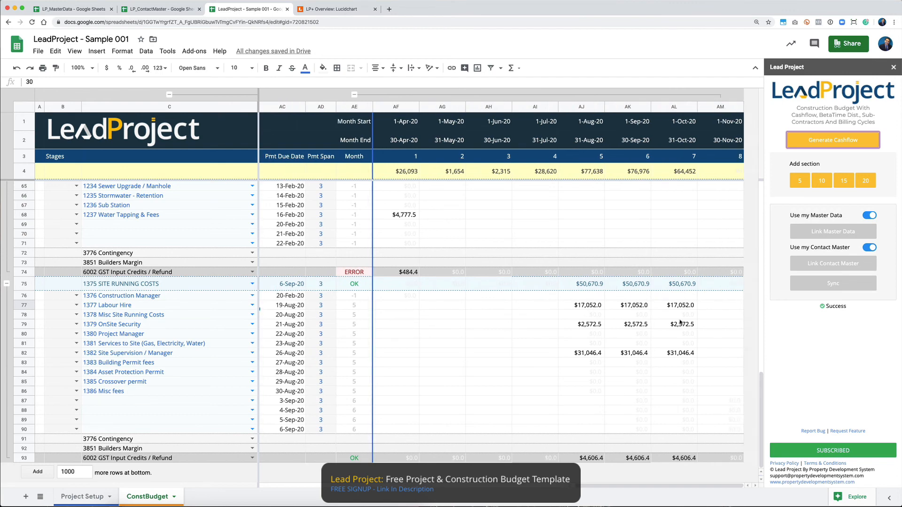
{"action": "scroll", "coordinate": [680, 322], "scroll_direction": "left", "scroll_amount": 12}
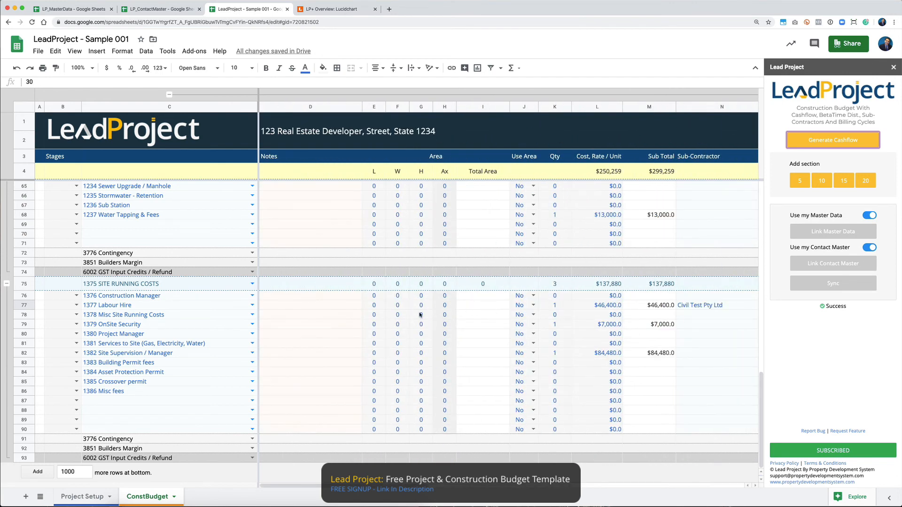
Step: Review every section from 1000 CLEANER to 1375 SITE RUNNING COSTS, comparing costs and totals with schedule dates, Month status and monthly cashflow
{"action": "scroll", "coordinate": [644, 363], "scroll_direction": "right", "scroll_amount": 3}
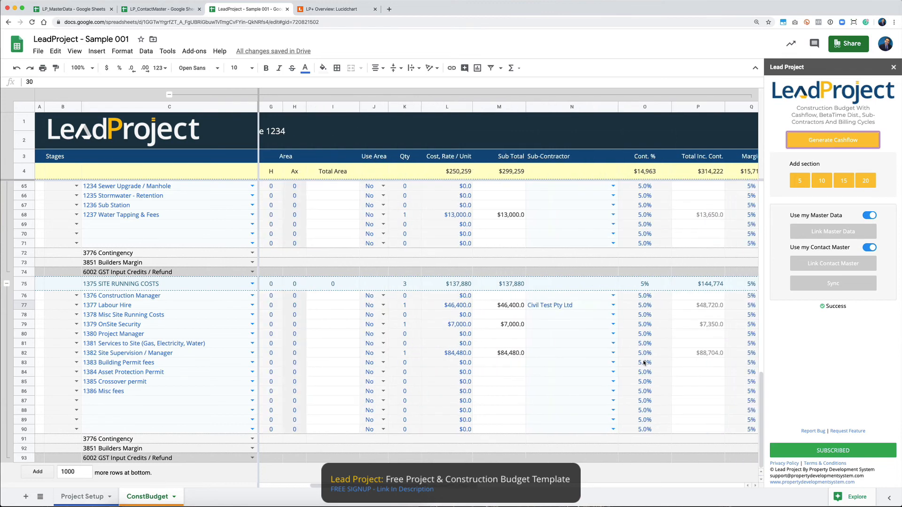
{"action": "scroll", "coordinate": [643, 363], "scroll_direction": "right", "scroll_amount": 10}
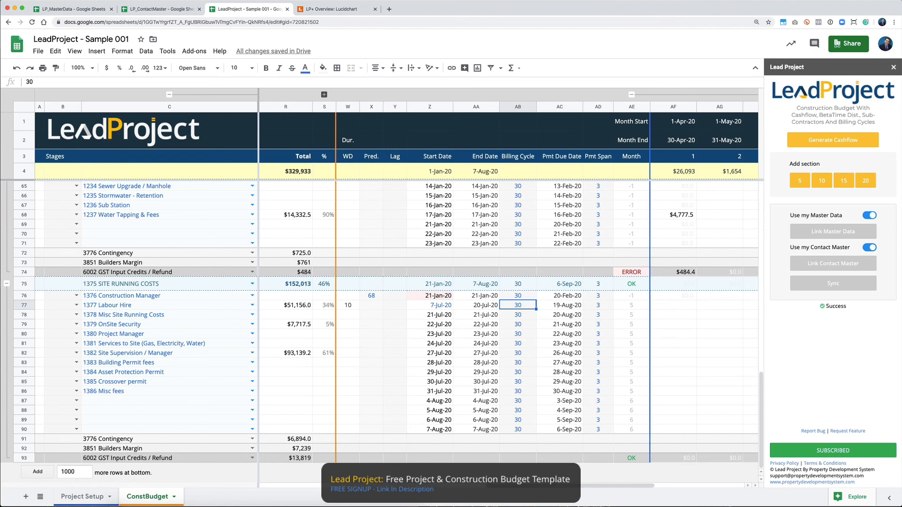
{"action": "scroll", "coordinate": [485, 317], "scroll_direction": "up", "scroll_amount": 7}
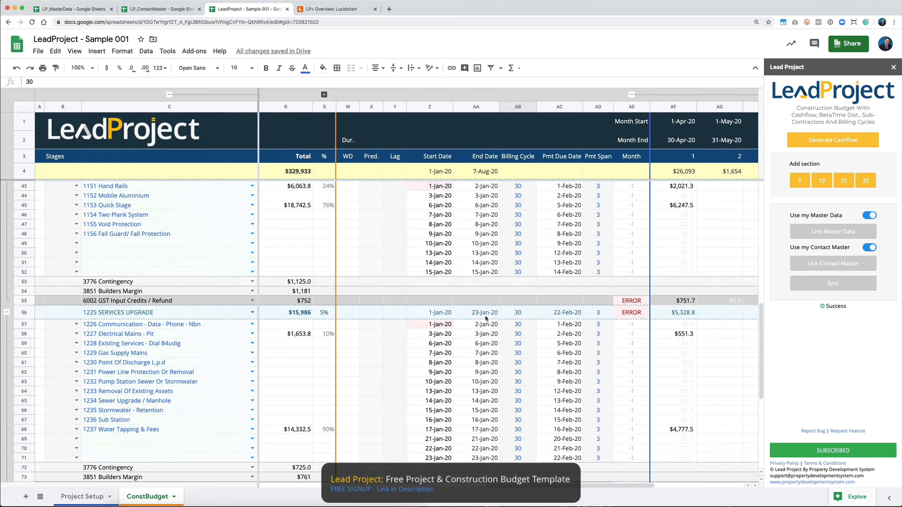
{"action": "scroll", "coordinate": [480, 303], "scroll_direction": "up", "scroll_amount": 6}
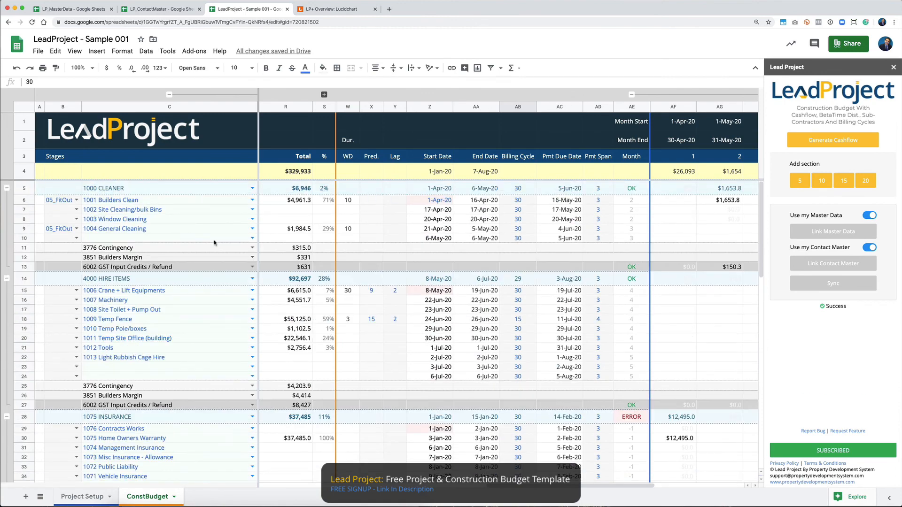
{"action": "key", "text": "super+minus"}
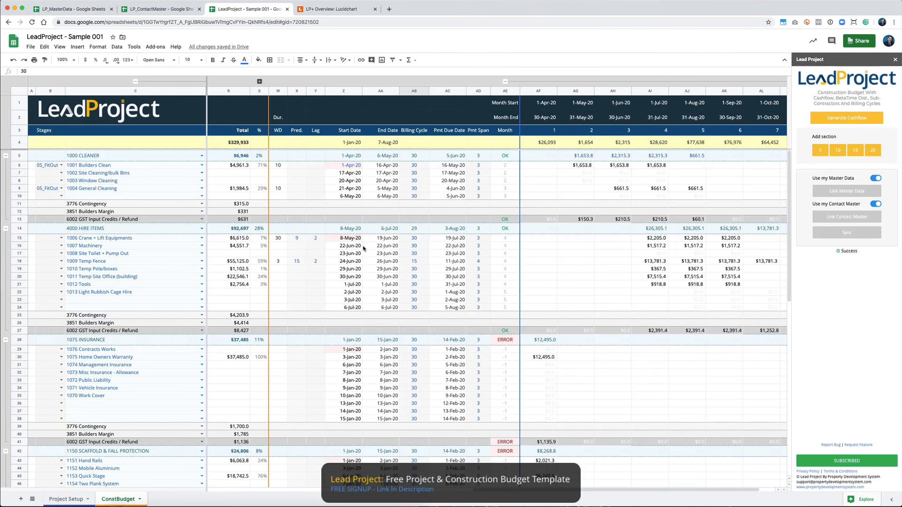
{"action": "scroll", "coordinate": [362, 249], "scroll_direction": "down", "scroll_amount": 5}
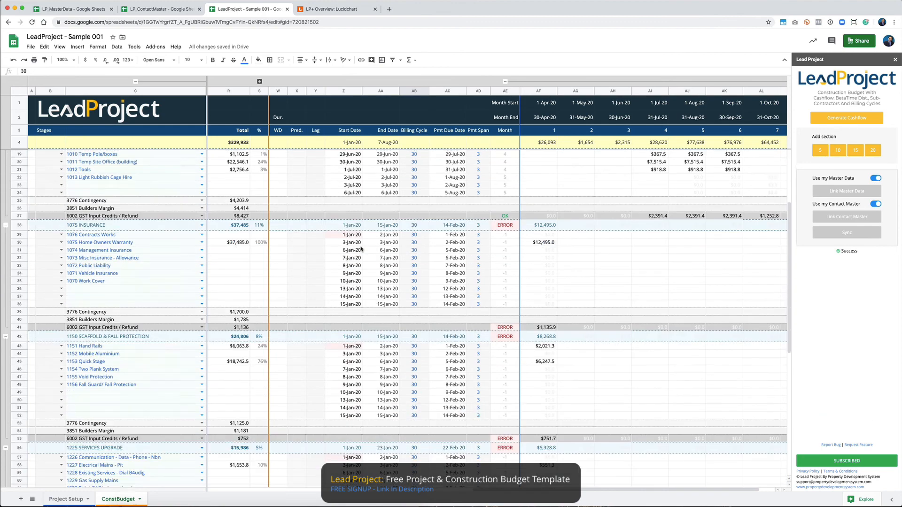
{"action": "scroll", "coordinate": [362, 248], "scroll_direction": "down", "scroll_amount": 5}
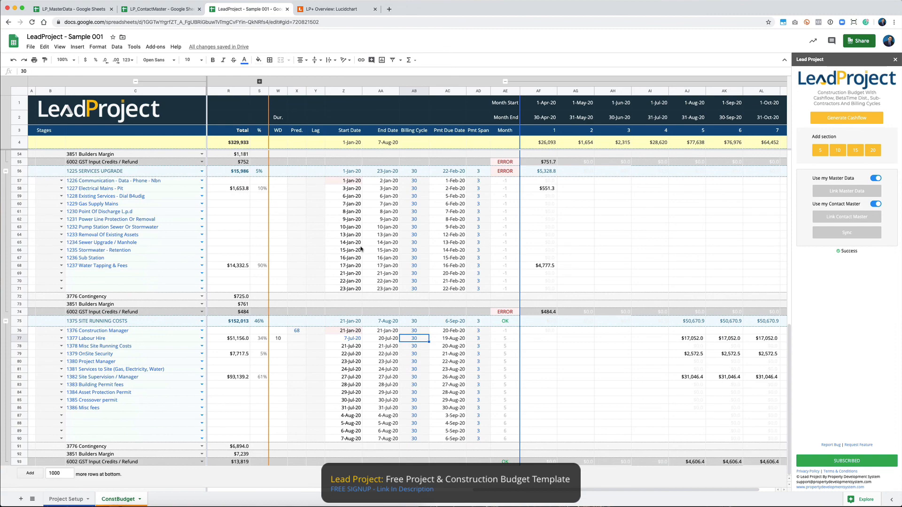
{"action": "scroll", "coordinate": [362, 251], "scroll_direction": "up", "scroll_amount": 8}
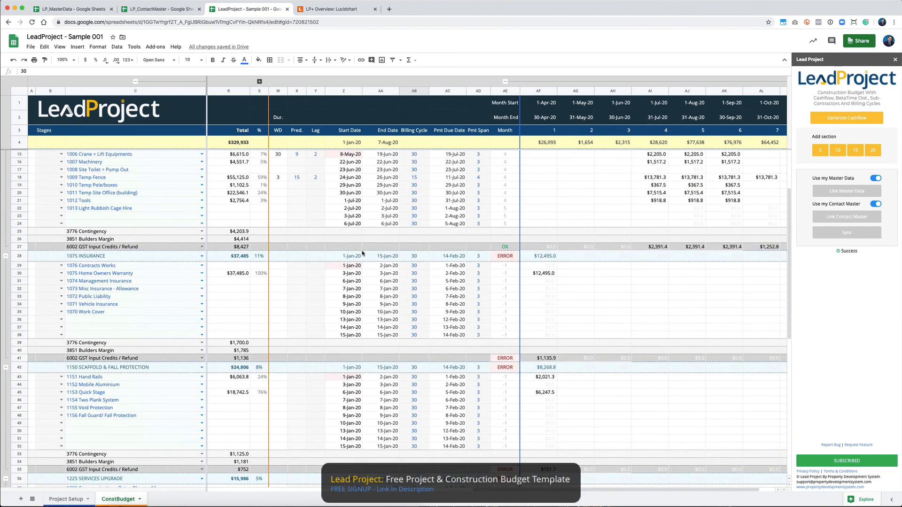
{"action": "scroll", "coordinate": [362, 254], "scroll_direction": "up", "scroll_amount": 2}
{"action": "scroll", "coordinate": [361, 254], "scroll_direction": "right", "scroll_amount": 1}
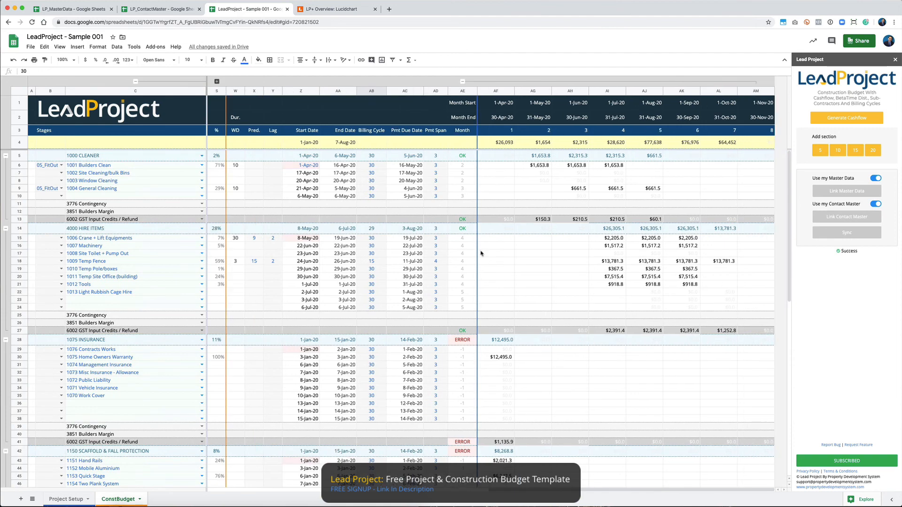
{"action": "scroll", "coordinate": [535, 253], "scroll_direction": "down", "scroll_amount": 8}
{"action": "scroll", "coordinate": [536, 253], "scroll_direction": "down", "scroll_amount": 2}
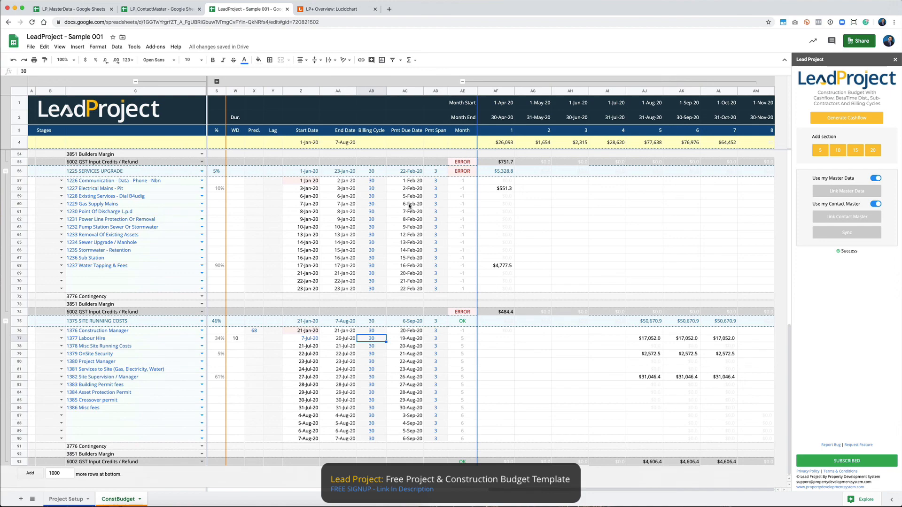
{"action": "scroll", "coordinate": [409, 205], "scroll_direction": "left", "scroll_amount": 10}
{"action": "scroll", "coordinate": [409, 206], "scroll_direction": "right", "scroll_amount": 10}
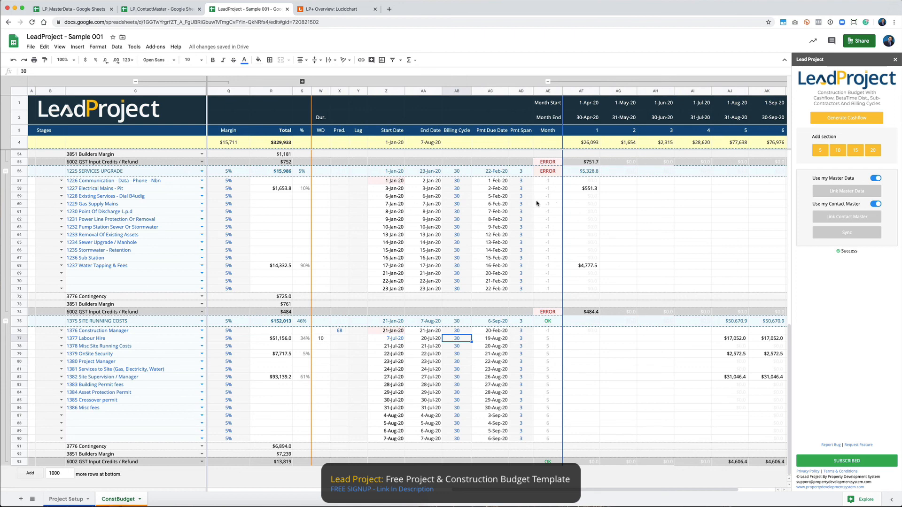
{"action": "scroll", "coordinate": [537, 203], "scroll_direction": "left", "scroll_amount": 10}
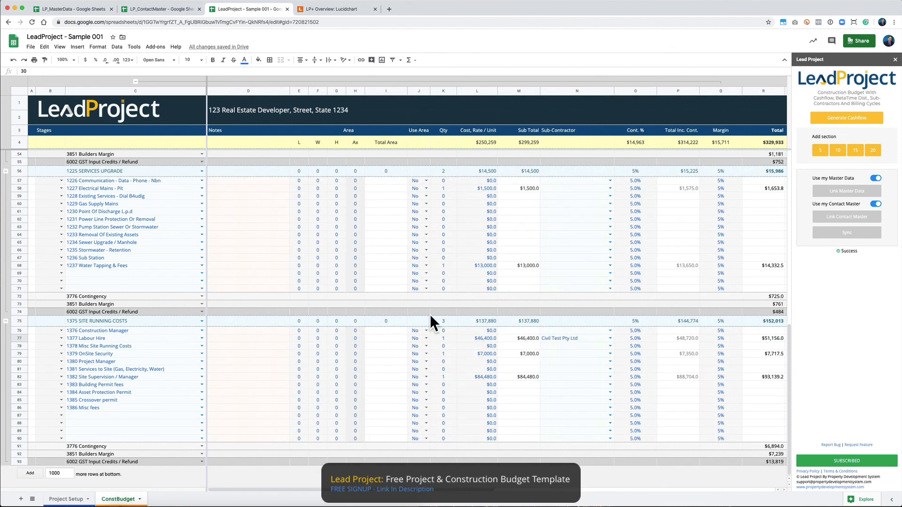
{"action": "scroll", "coordinate": [241, 268], "scroll_direction": "up", "scroll_amount": 10}
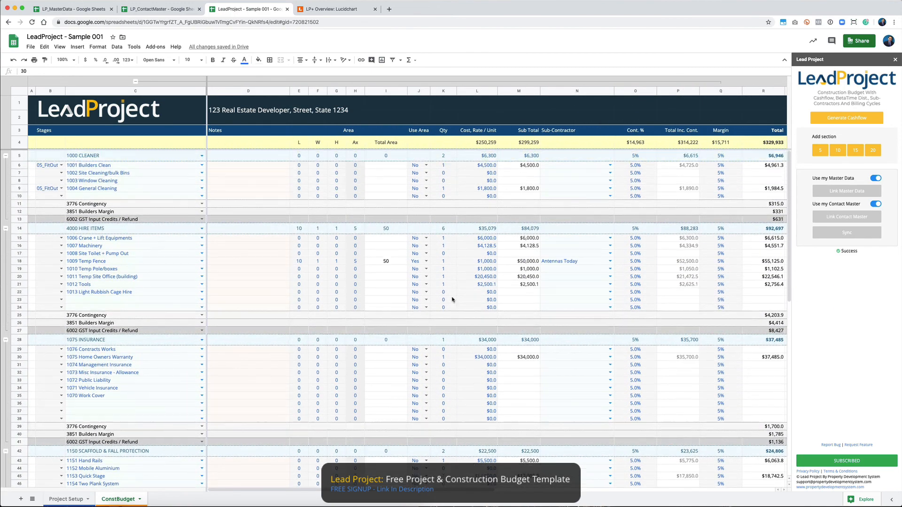